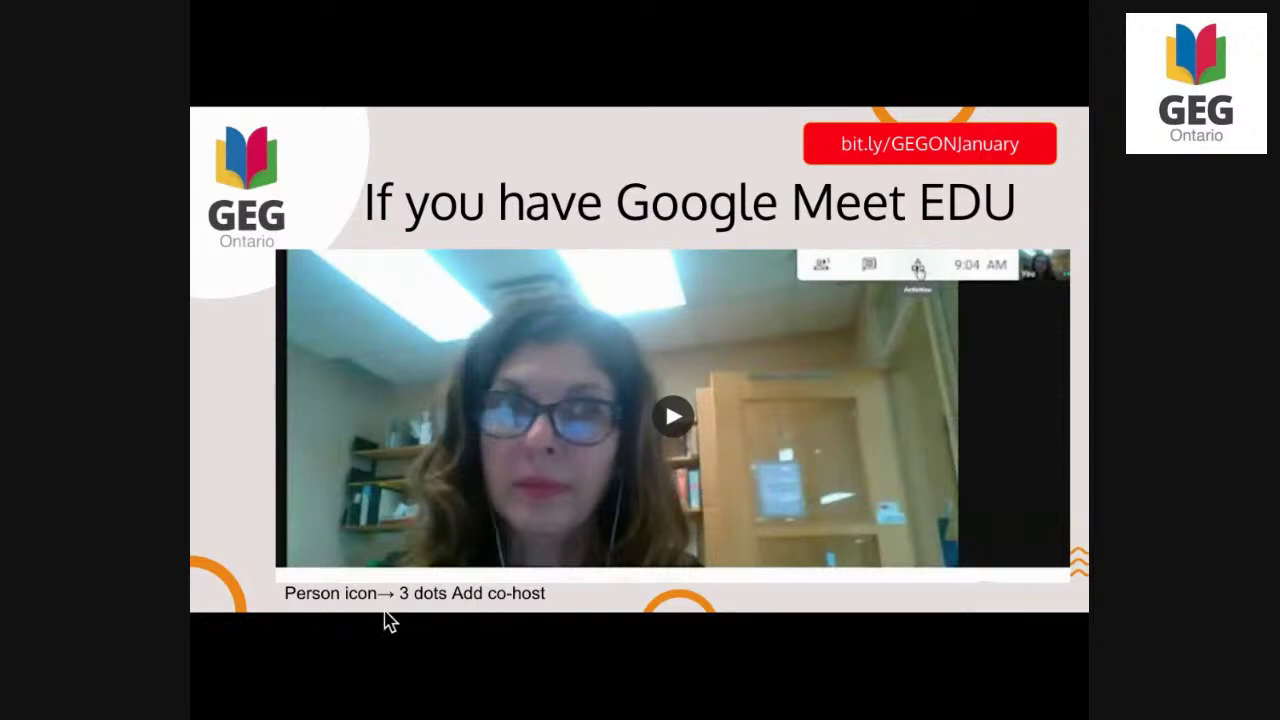
Advance the slideshow from slide 5 to slide 6, 'Create Google Meet Links in Google Calendar'
mouse_move(278, 683)
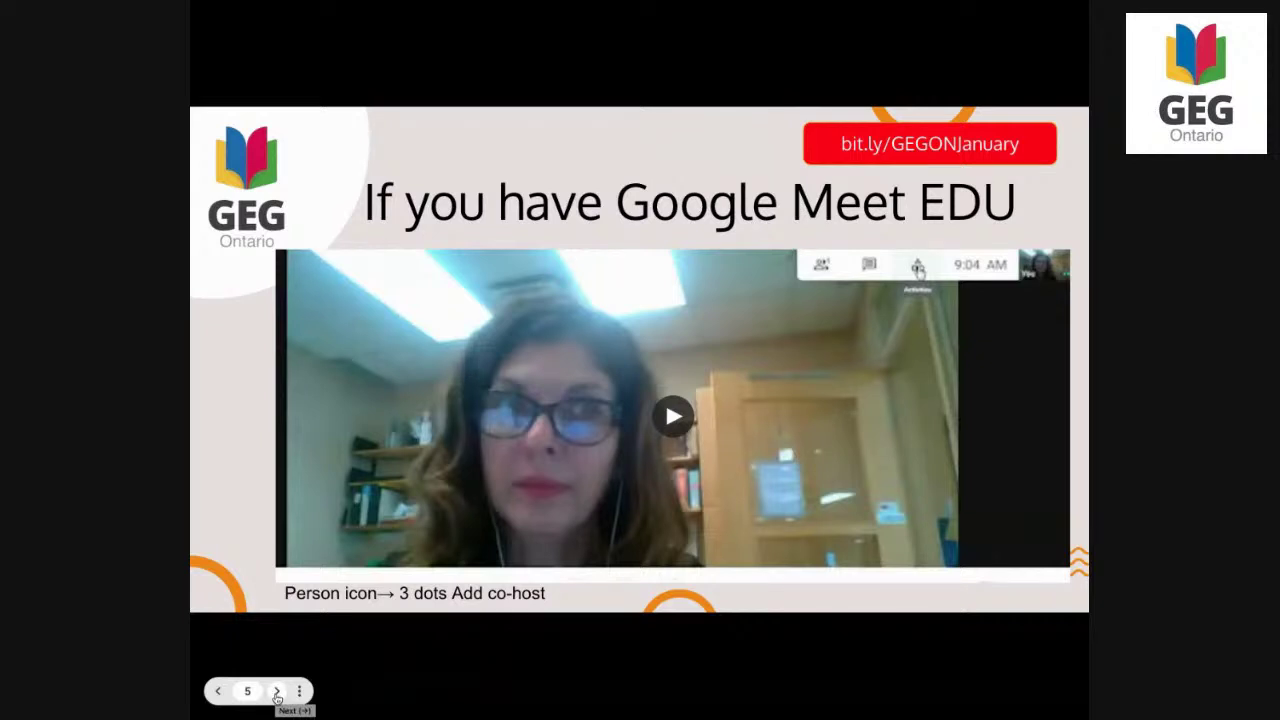
click(277, 691)
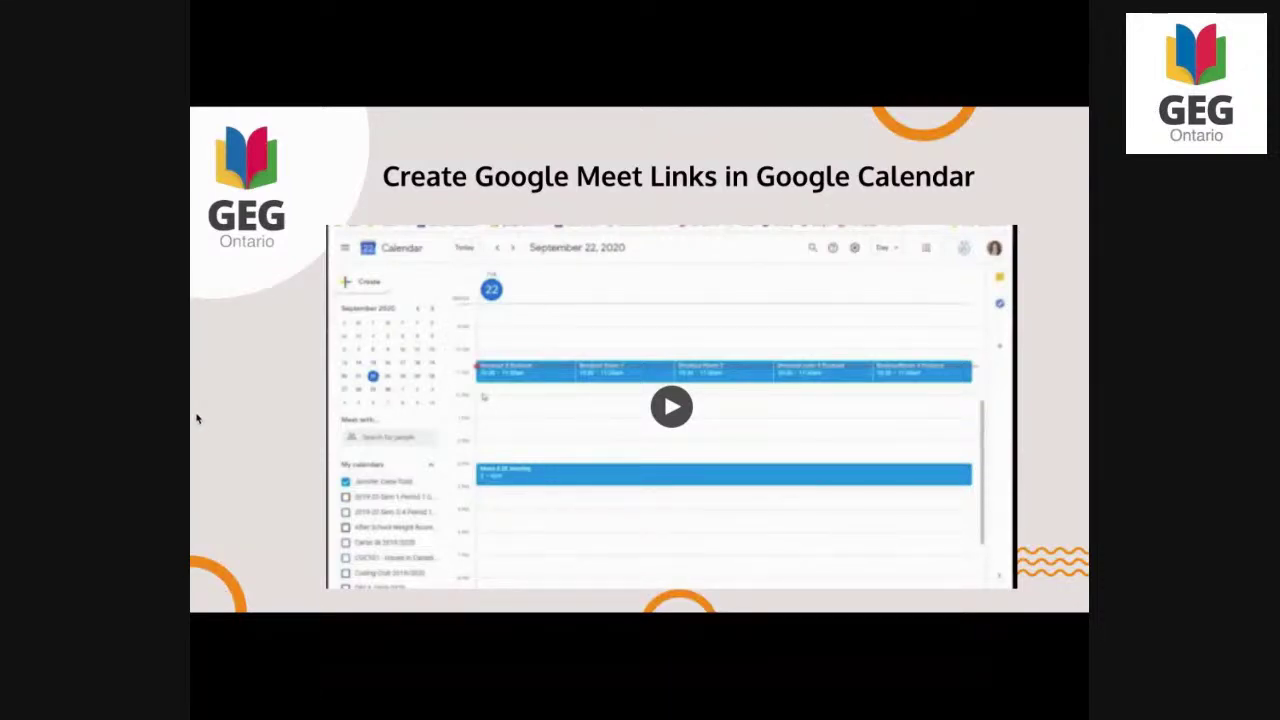
Exit full-screen presentation mode and return to the Slides editor on slide 6
key(super+shift+f)
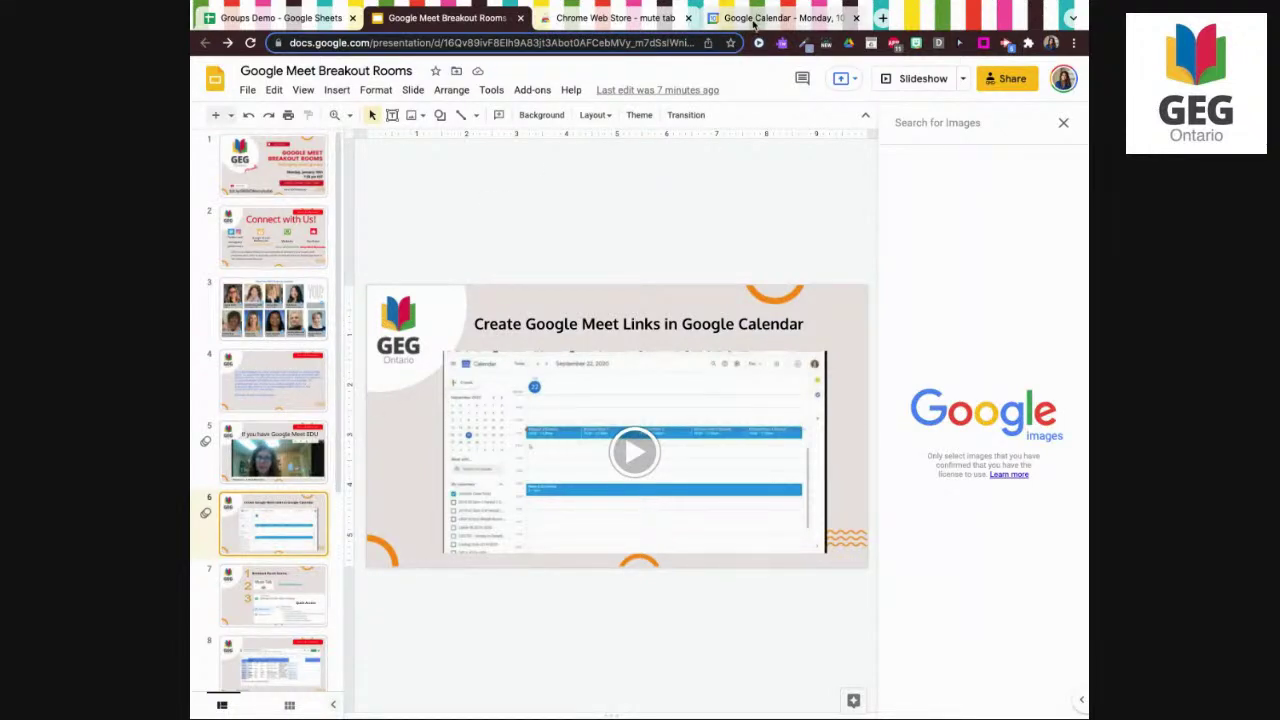
Create a new Google Calendar event titled 'Breakout Room 1 ENG 1D'
click(753, 20)
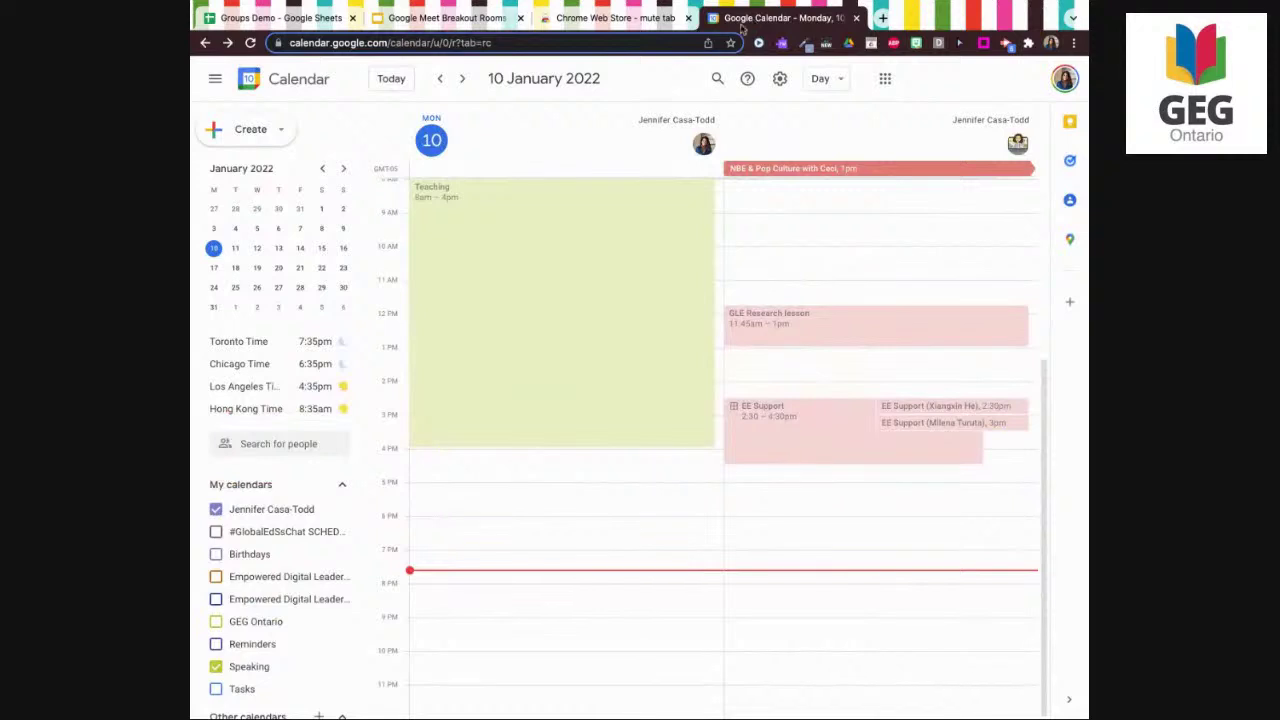
click(243, 132)
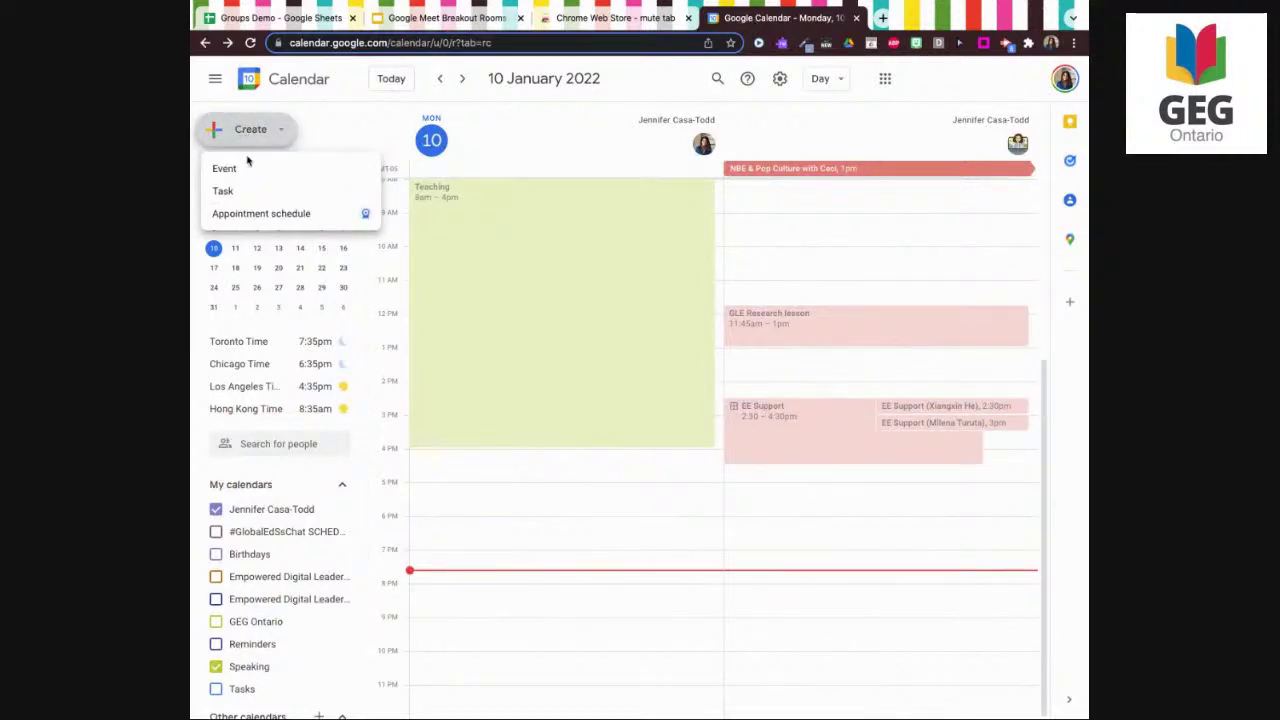
click(232, 170)
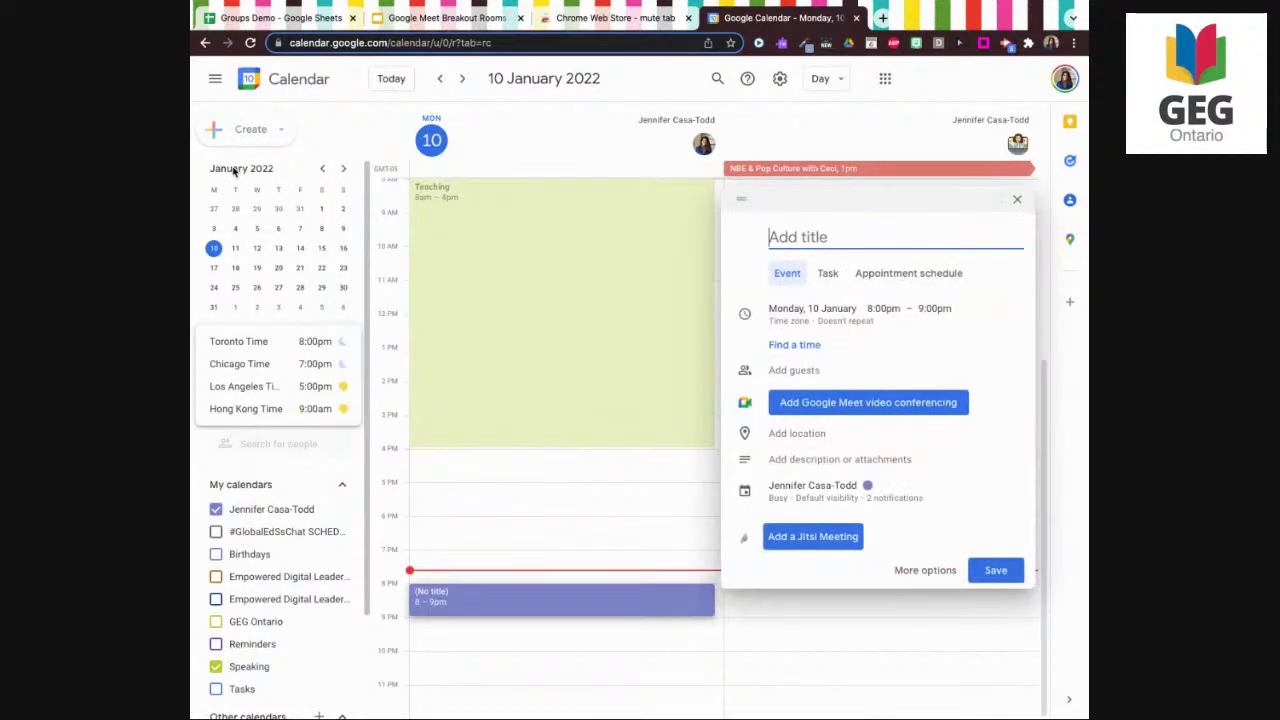
text(Brea)
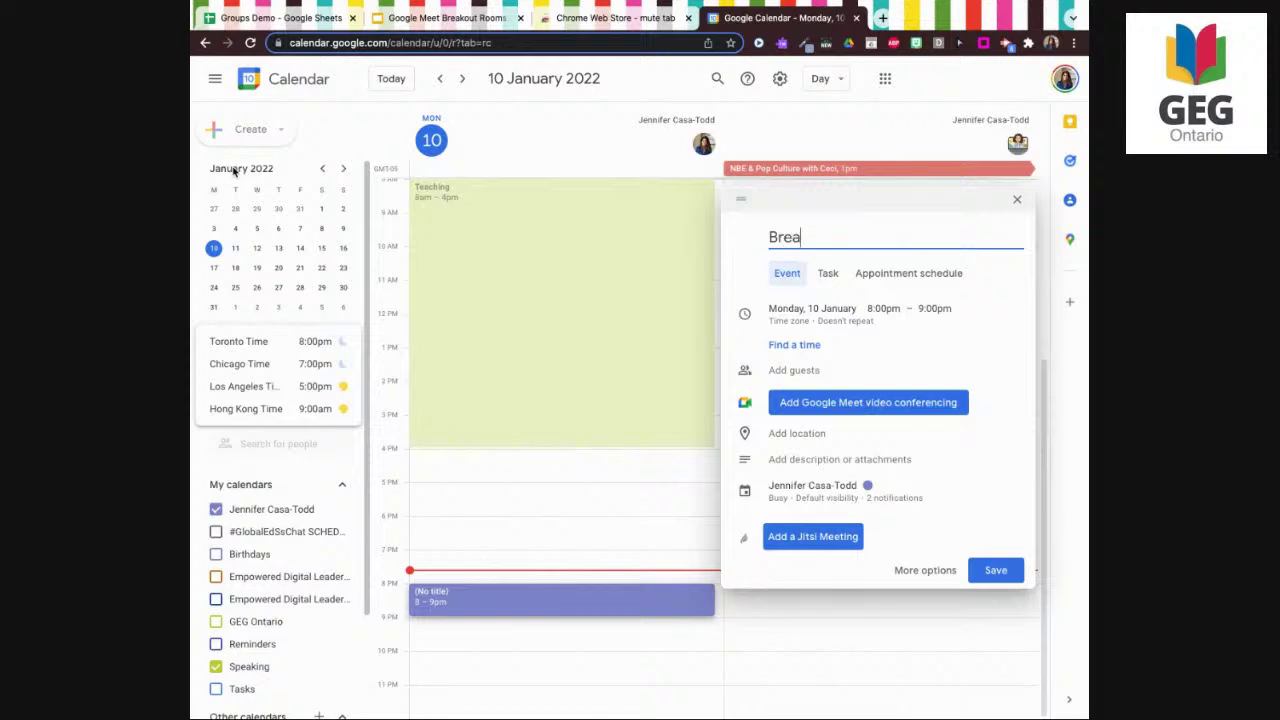
text(kout Room 1 ENG!)
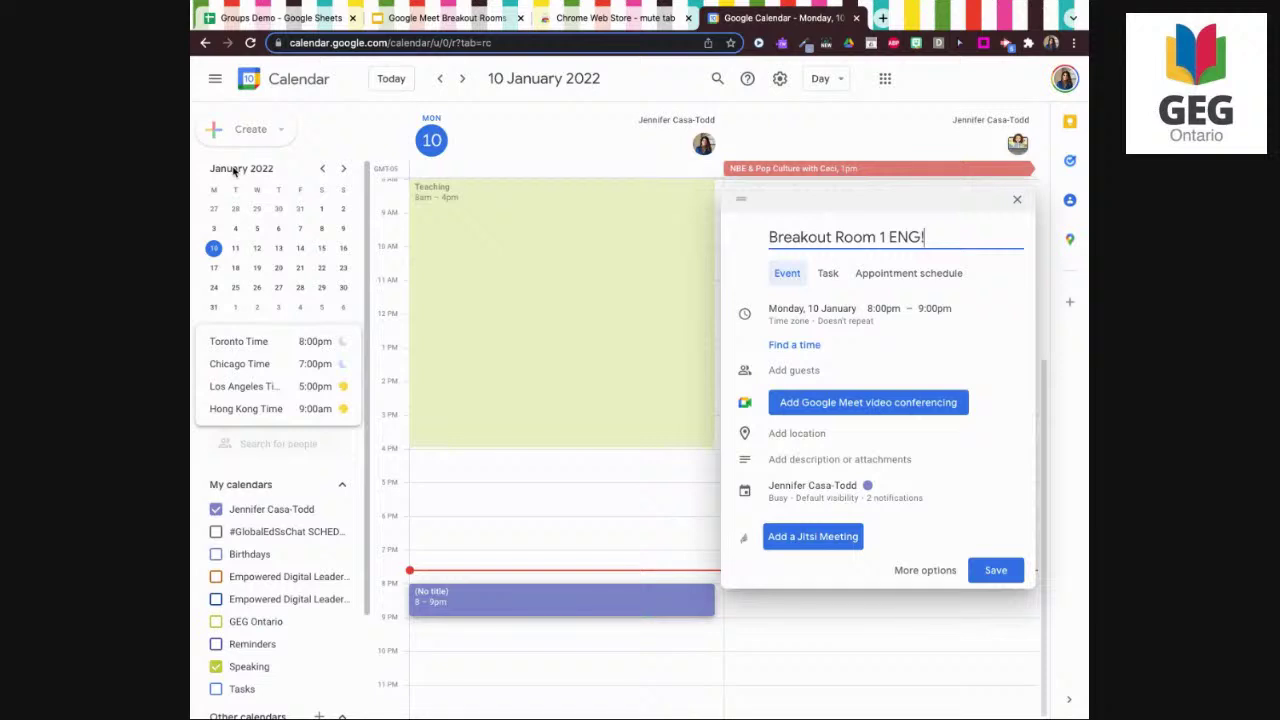
text(D)
key(BackSpace)
text(1D)
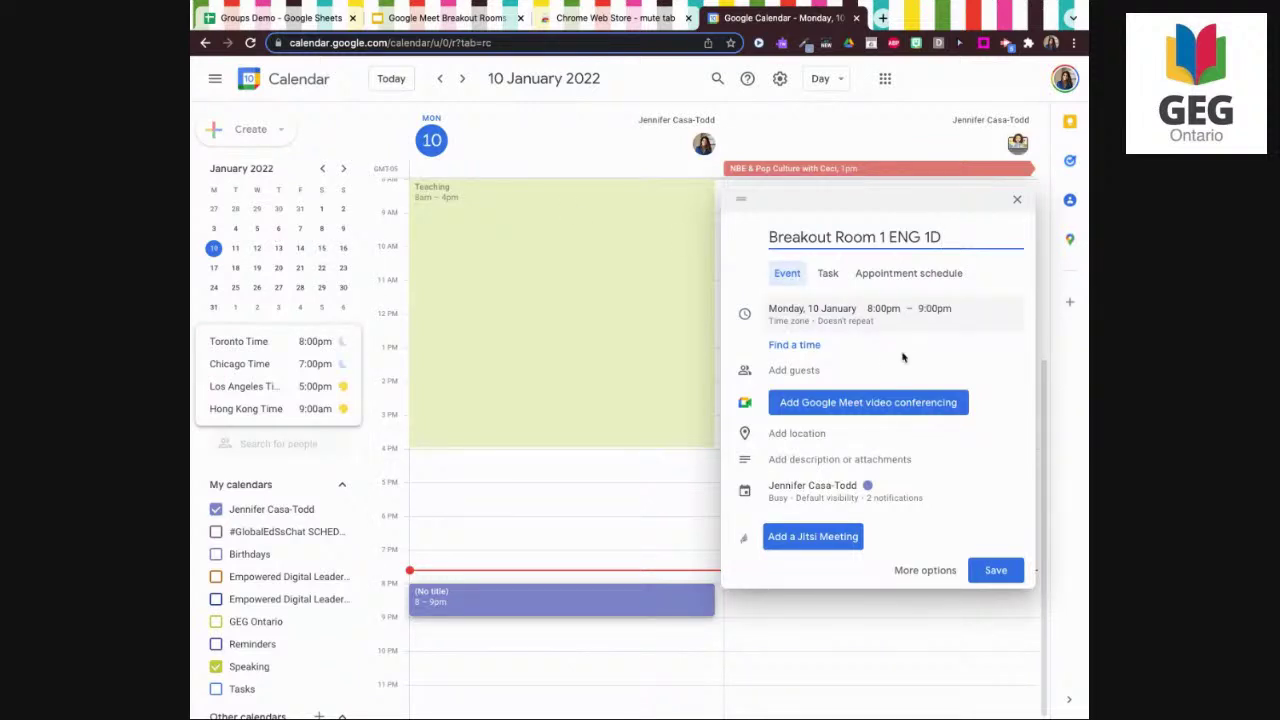
Attach a Google Meet video link to the event and select its URL
click(859, 406)
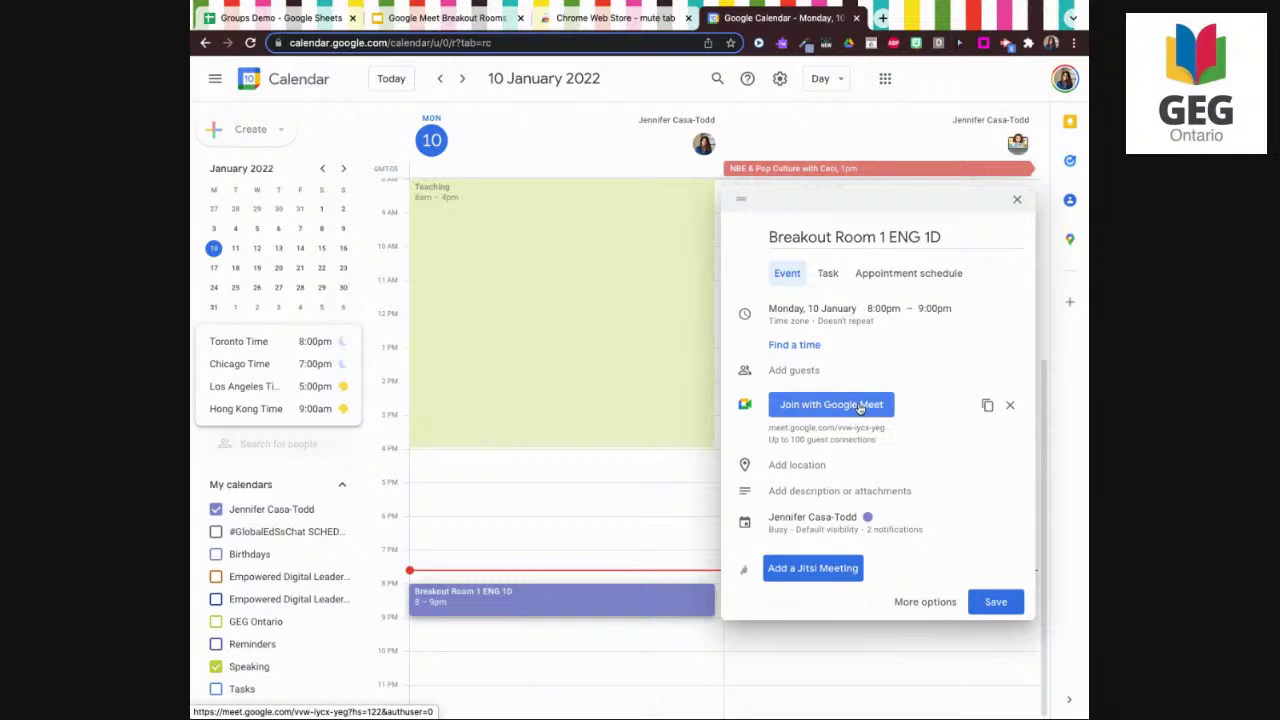
drag(770, 428, 888, 429)
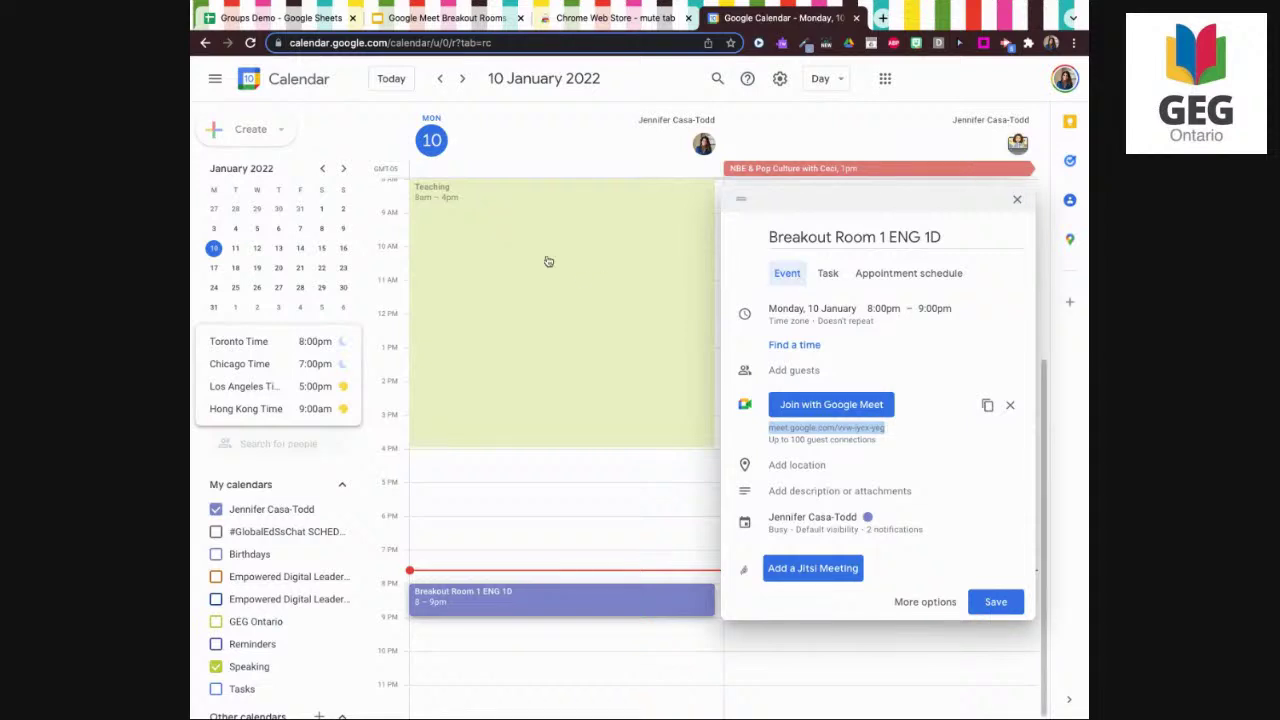
click(316, 20)
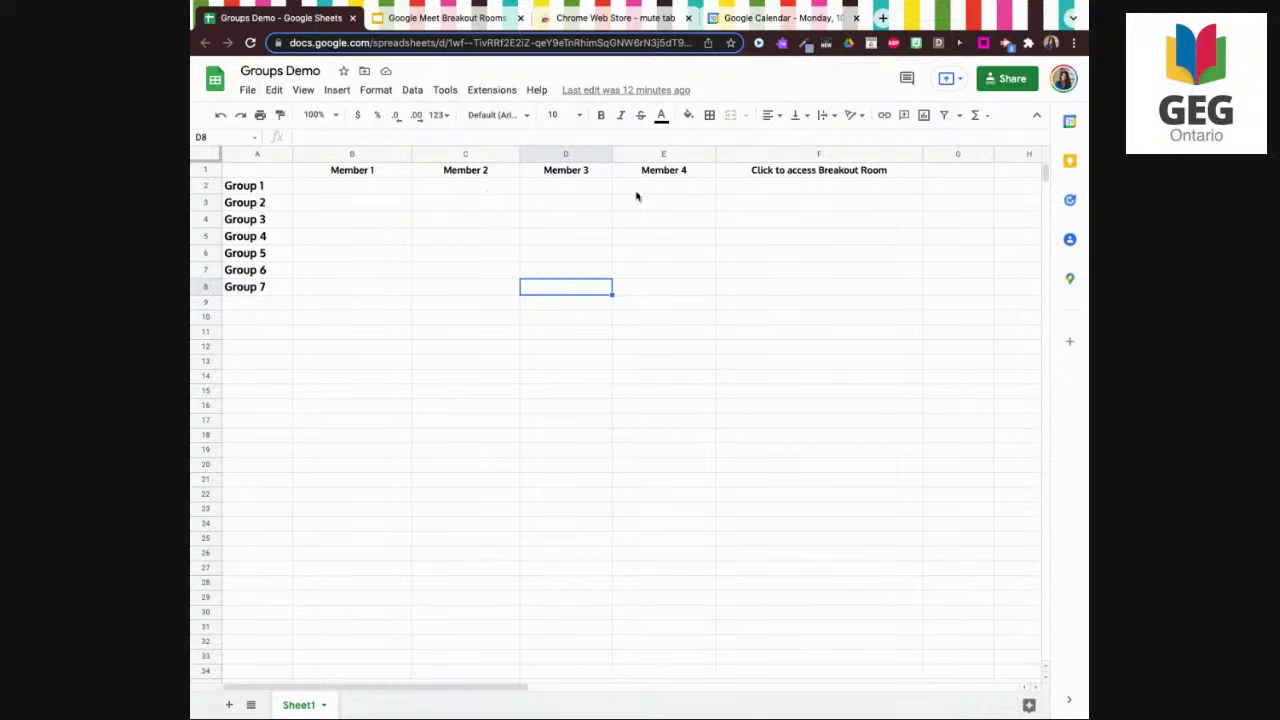
Fill cells F2 to F8 with Breakout Room 1 through Breakout Room 7
double_click(759, 186)
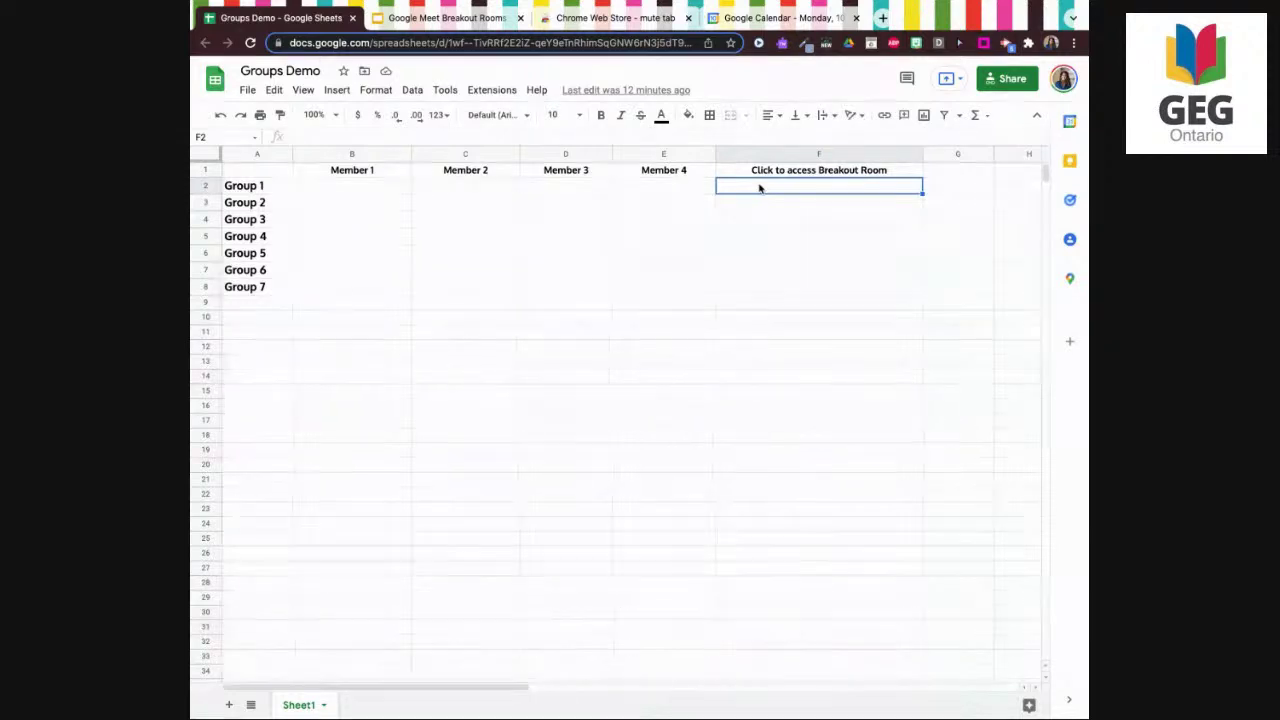
text(Break)
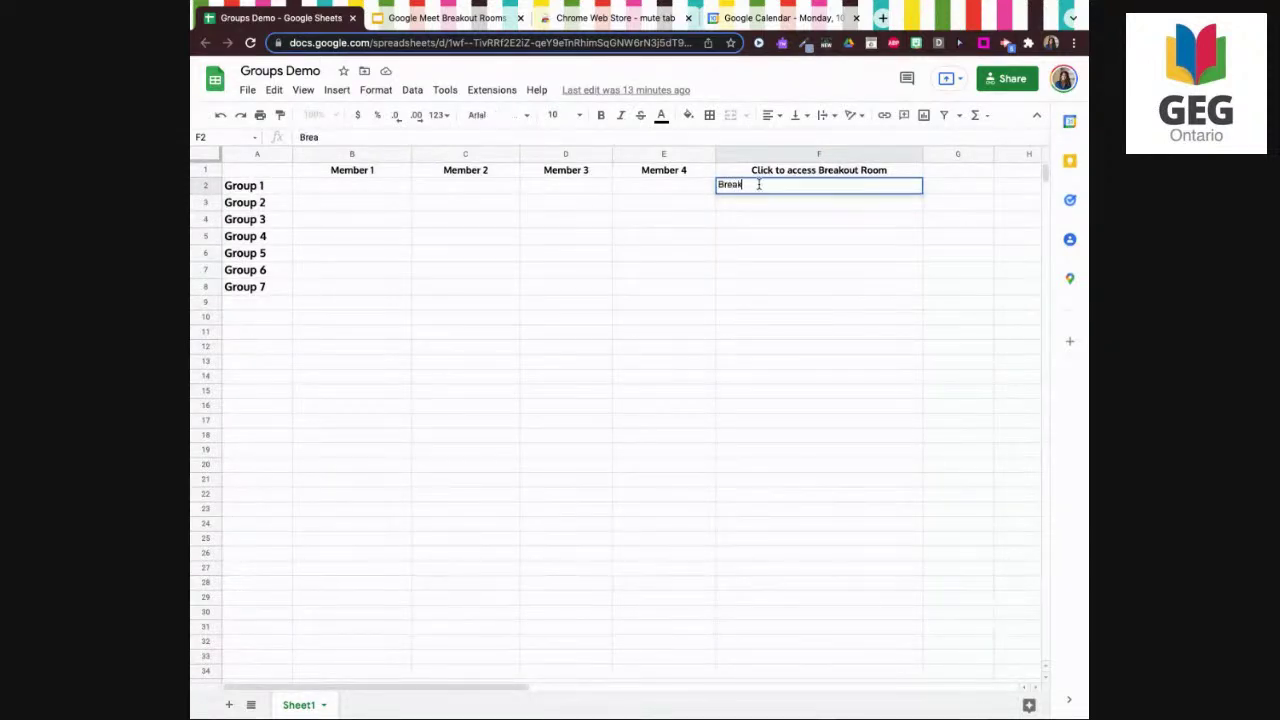
text(out Room 1)
key(Return)
click(900, 188)
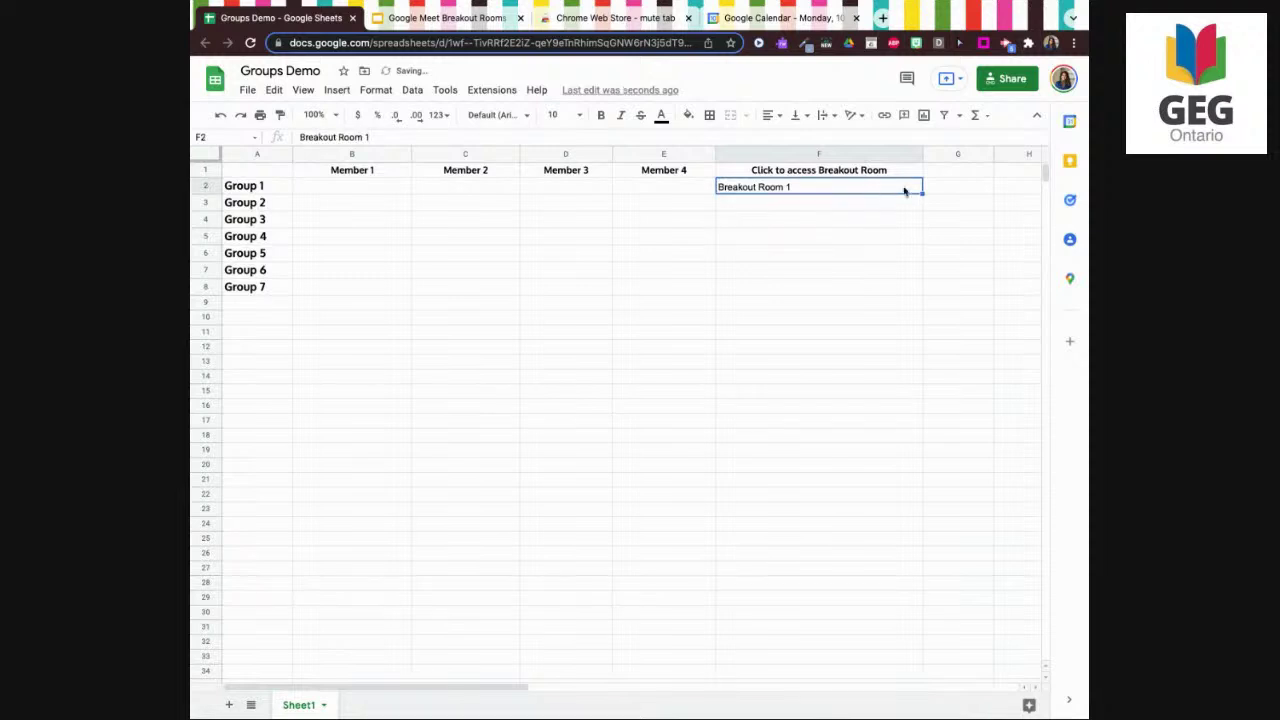
drag(922, 193, 921, 290)
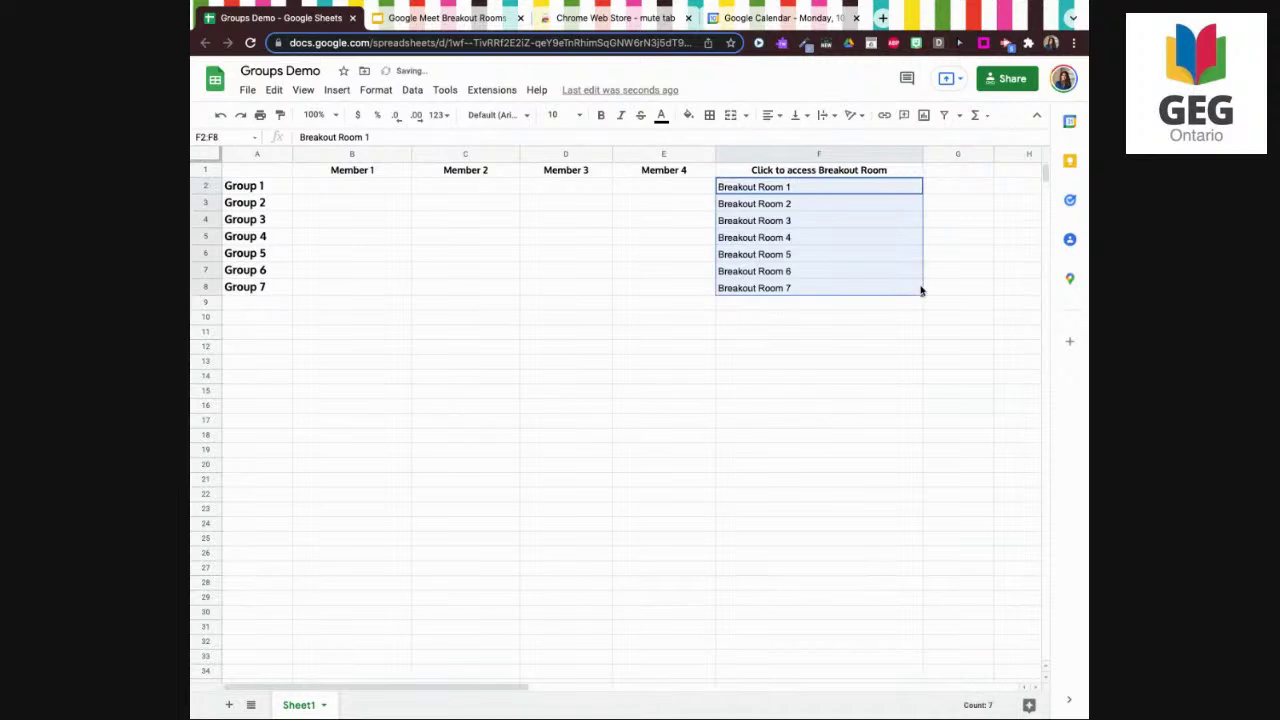
click(822, 189)
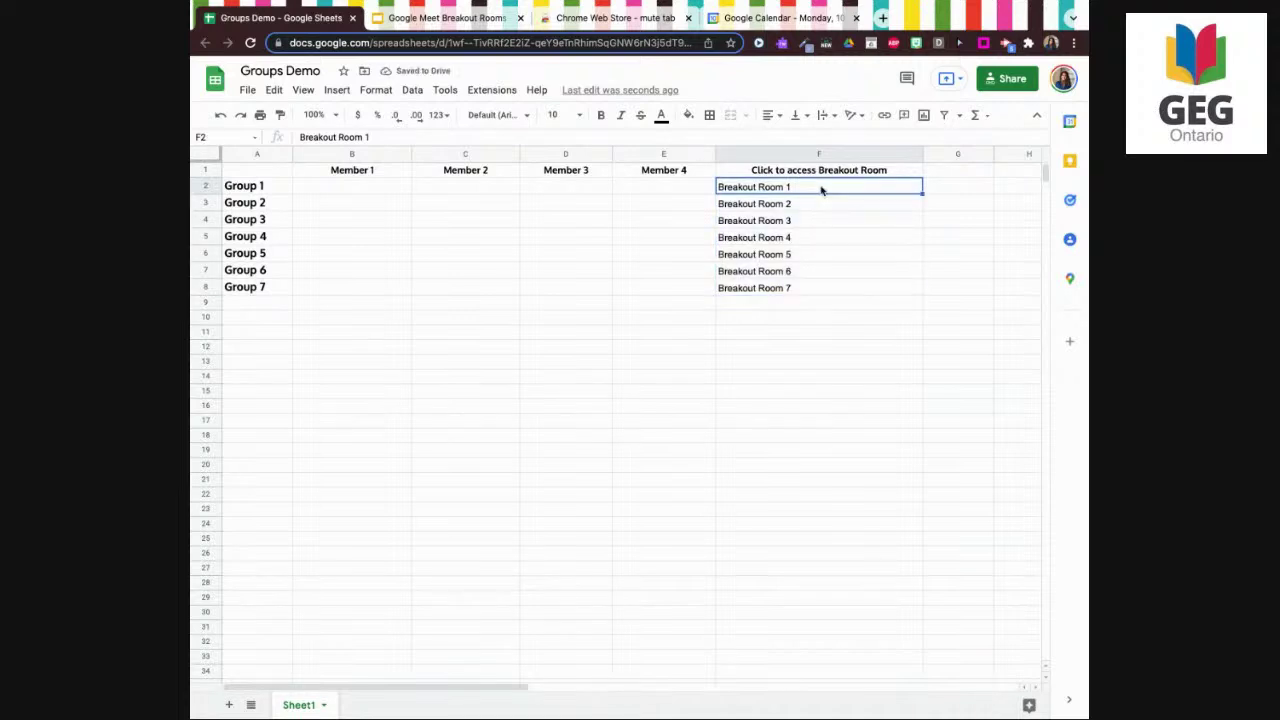
Link Breakout Room 1 in F2 to the pasted Google Meet address
click(884, 118)
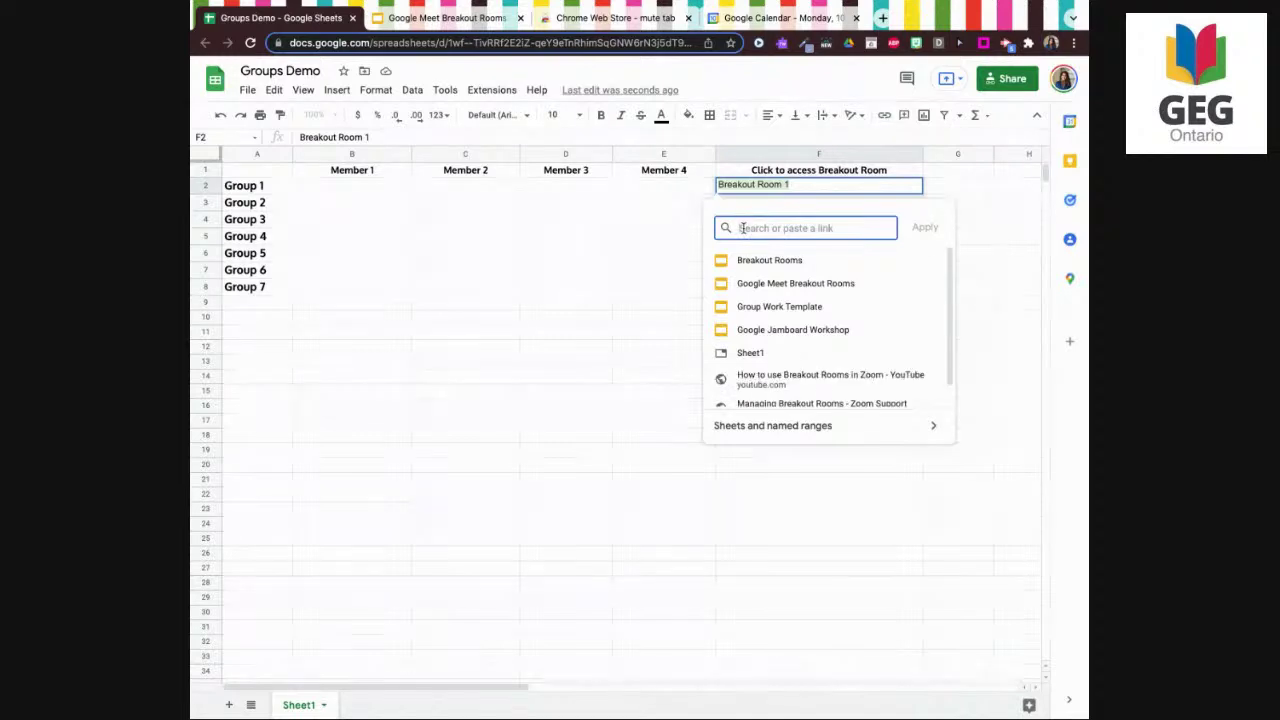
text(meet.google.com/vvw-iycx-yeg)
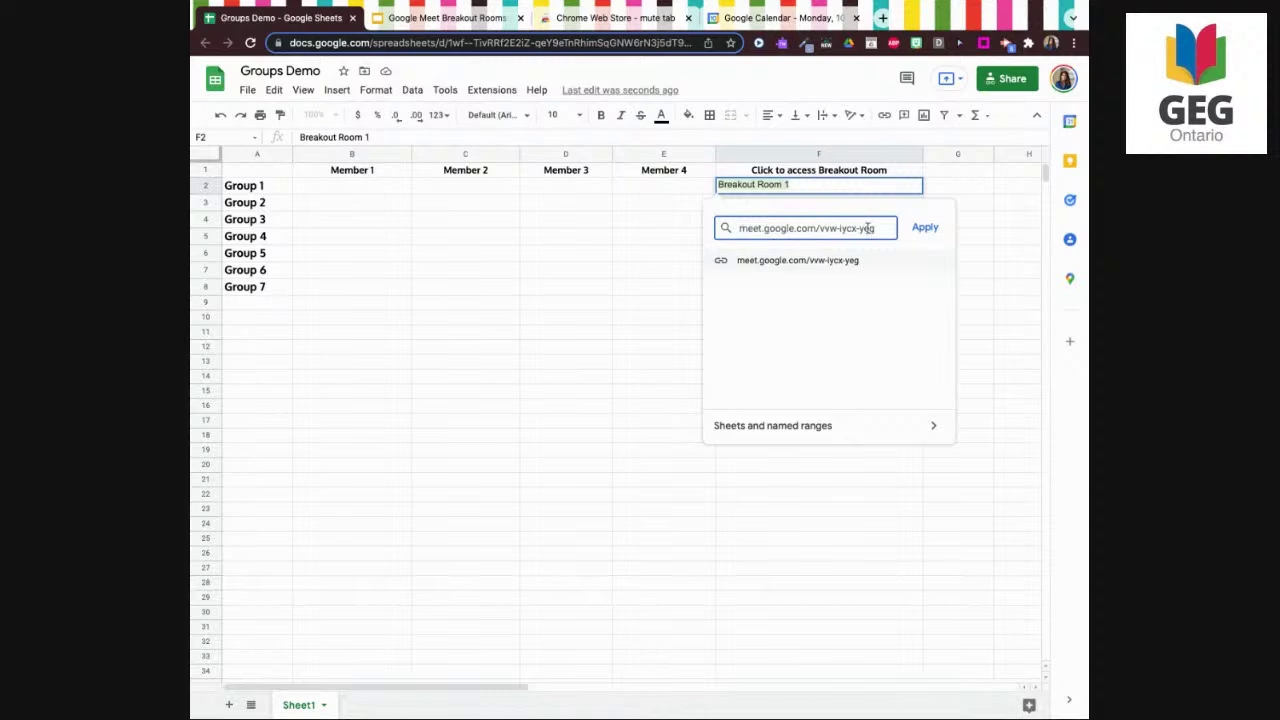
click(924, 228)
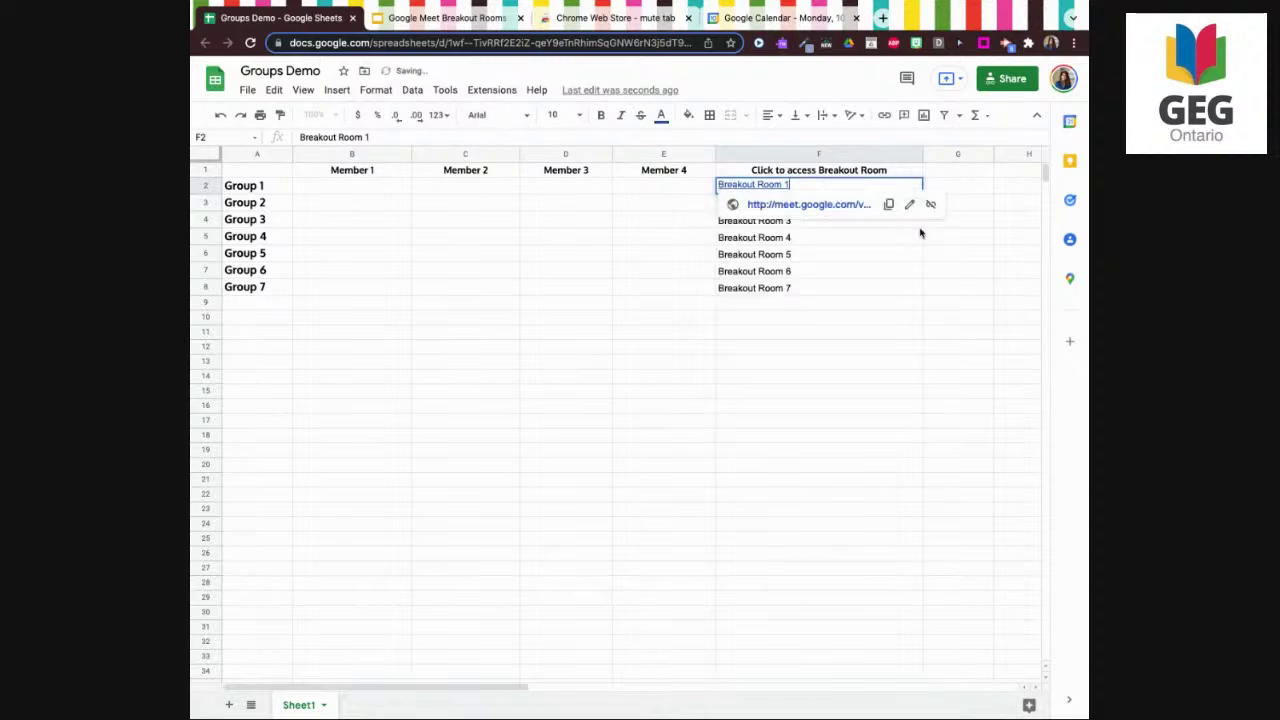
click(790, 18)
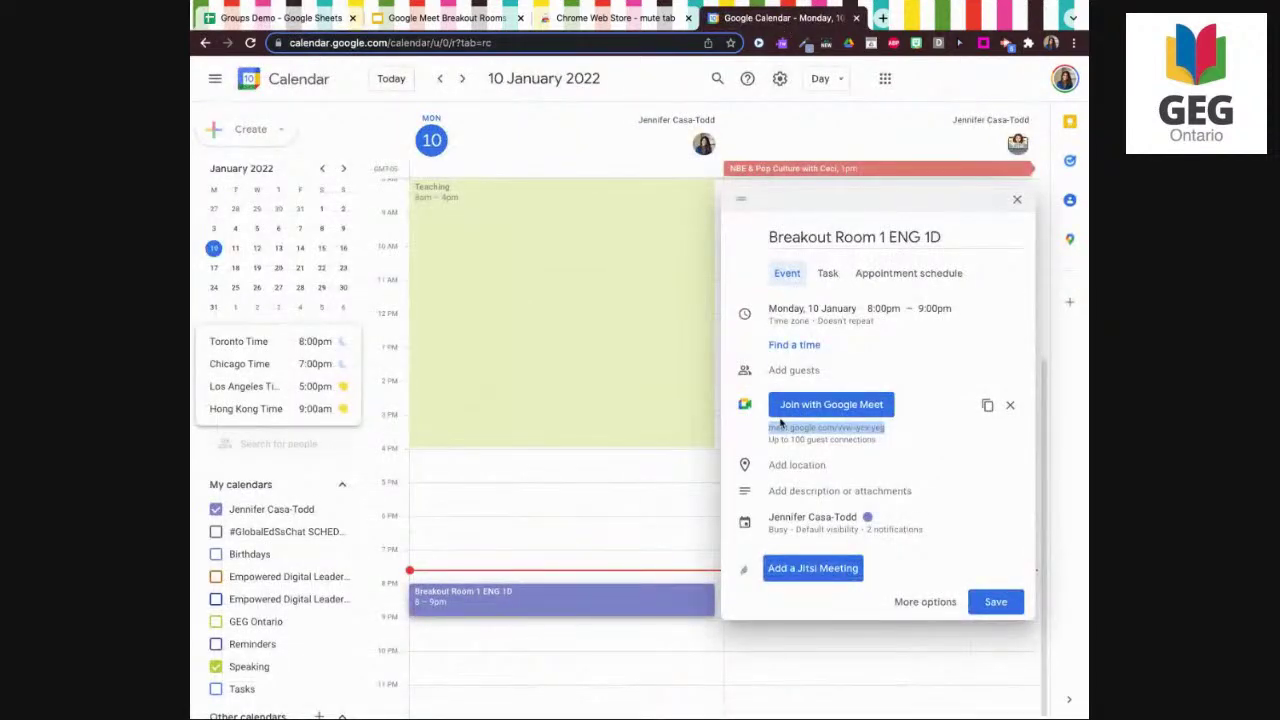
Save the Breakout Room 1 event and start a new event titled 'Breakout Room 2 ENG 2D'
click(996, 605)
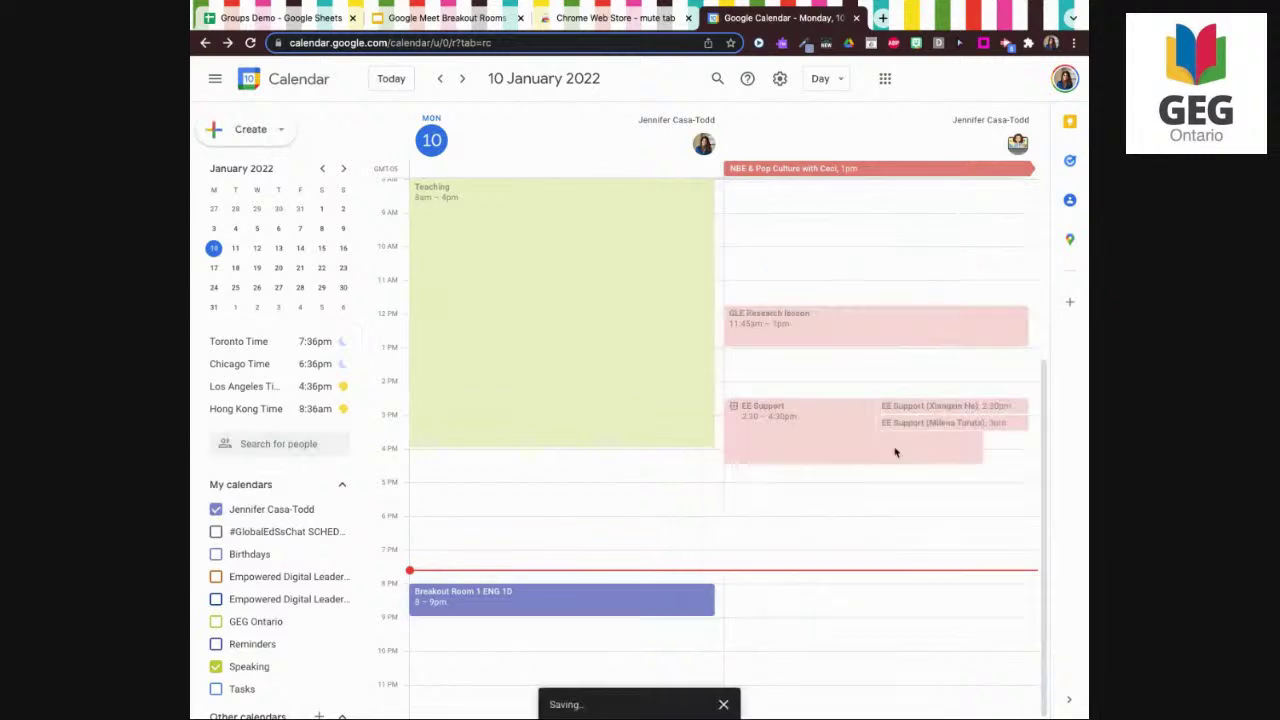
click(252, 130)
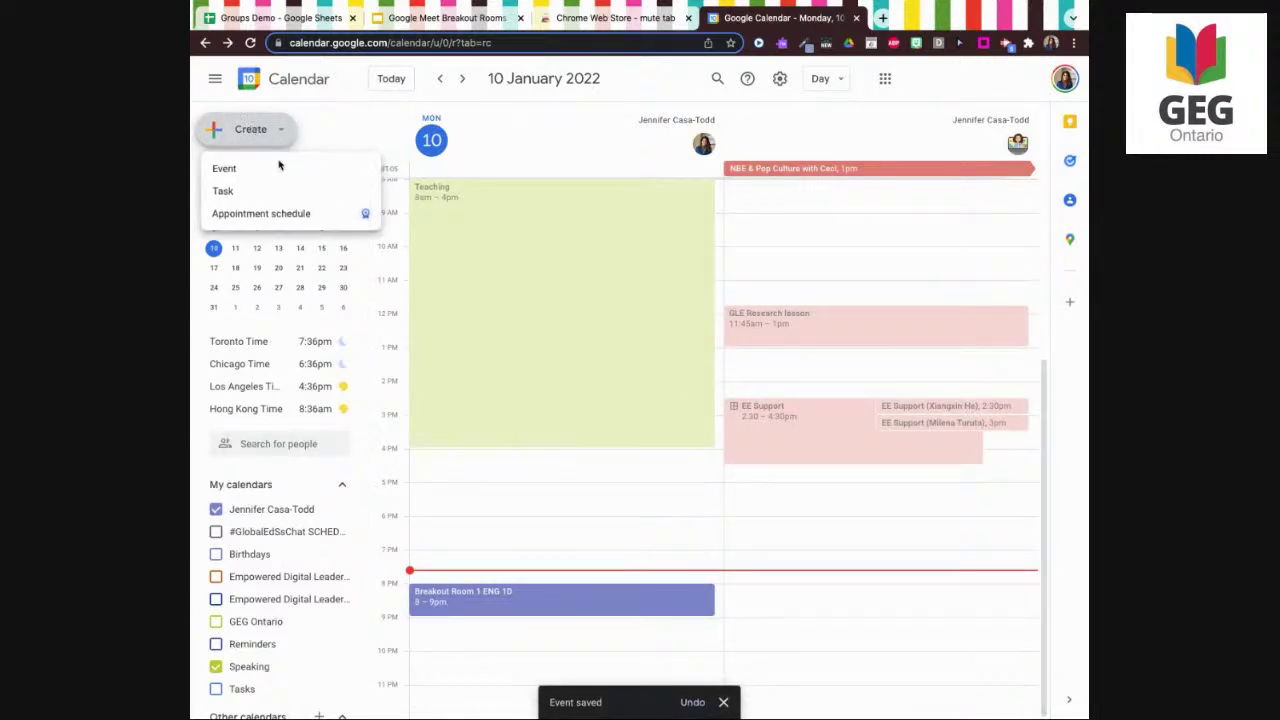
click(255, 170)
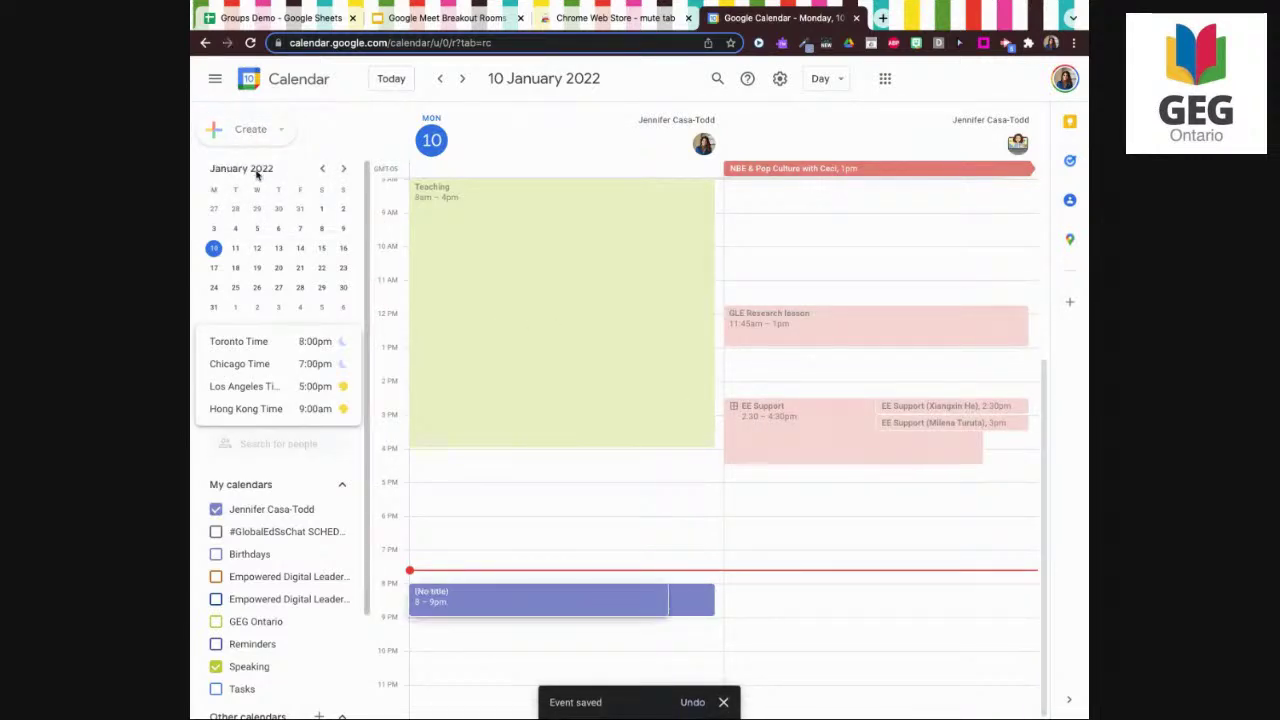
text(Breakout )
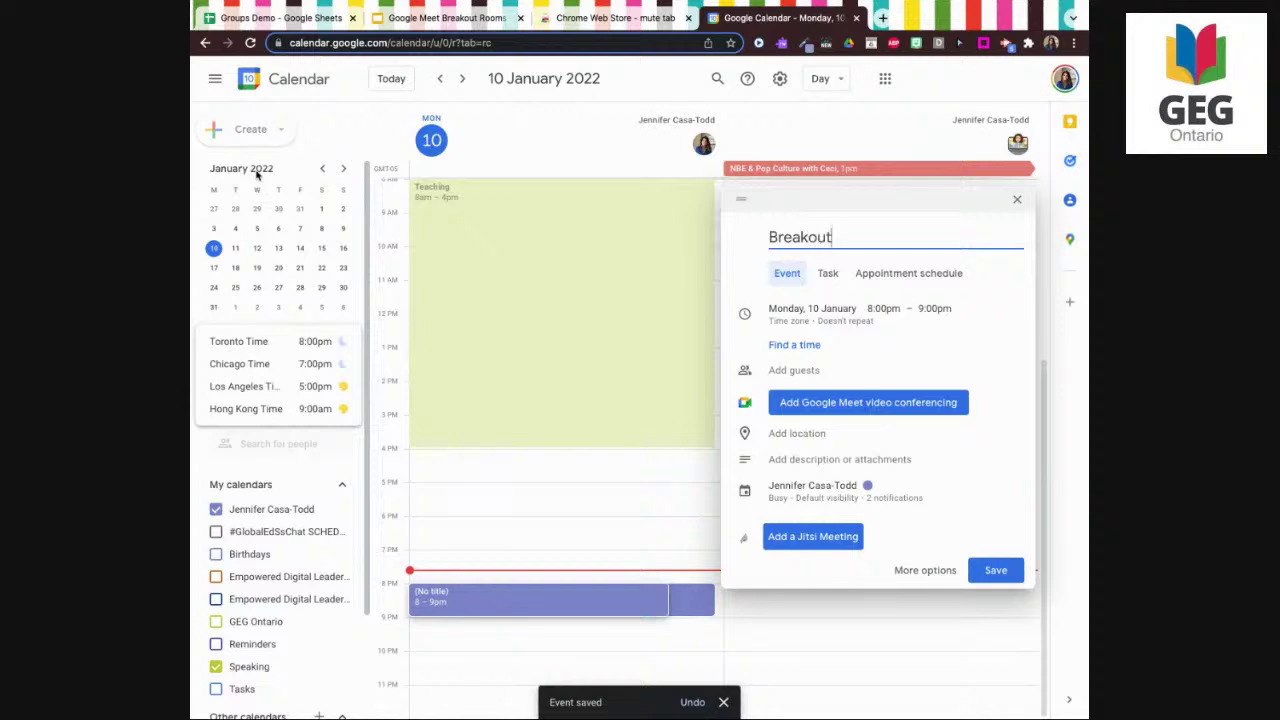
text(Room 2 ENG 2s)
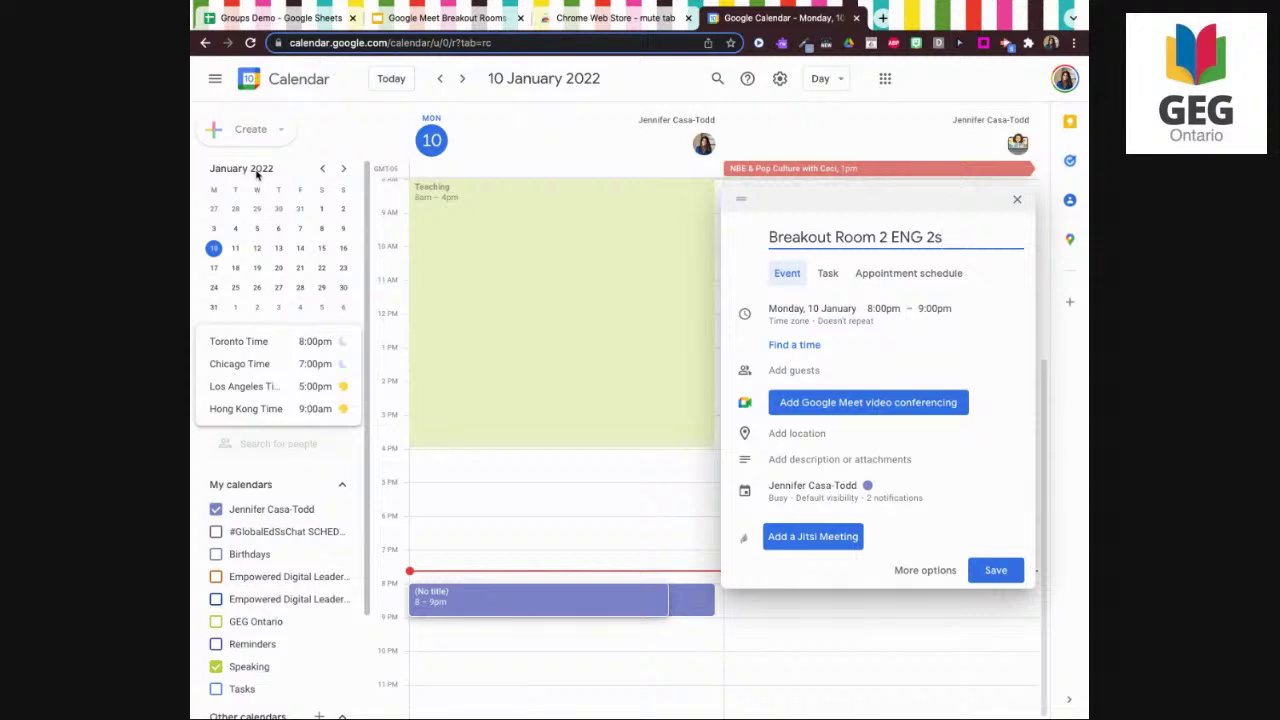
key(BackSpace)
text(D)
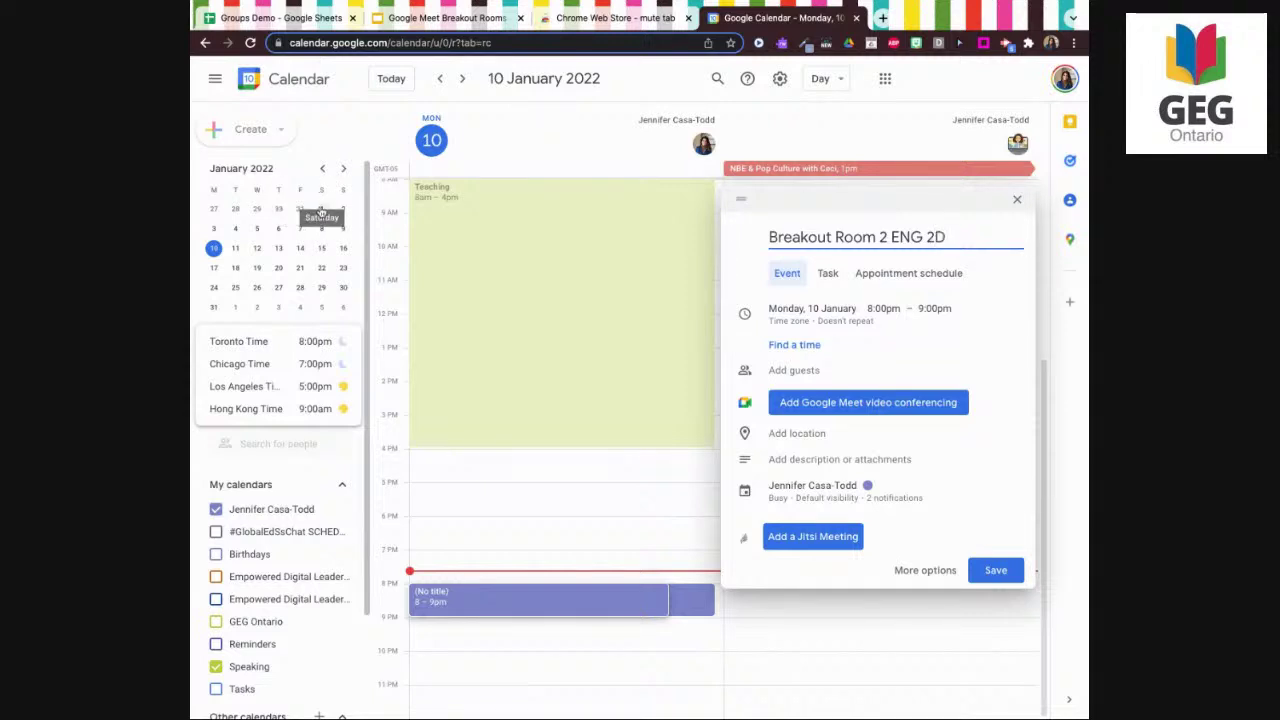
Add a Google Meet video link to the new event and select its full URL
click(835, 403)
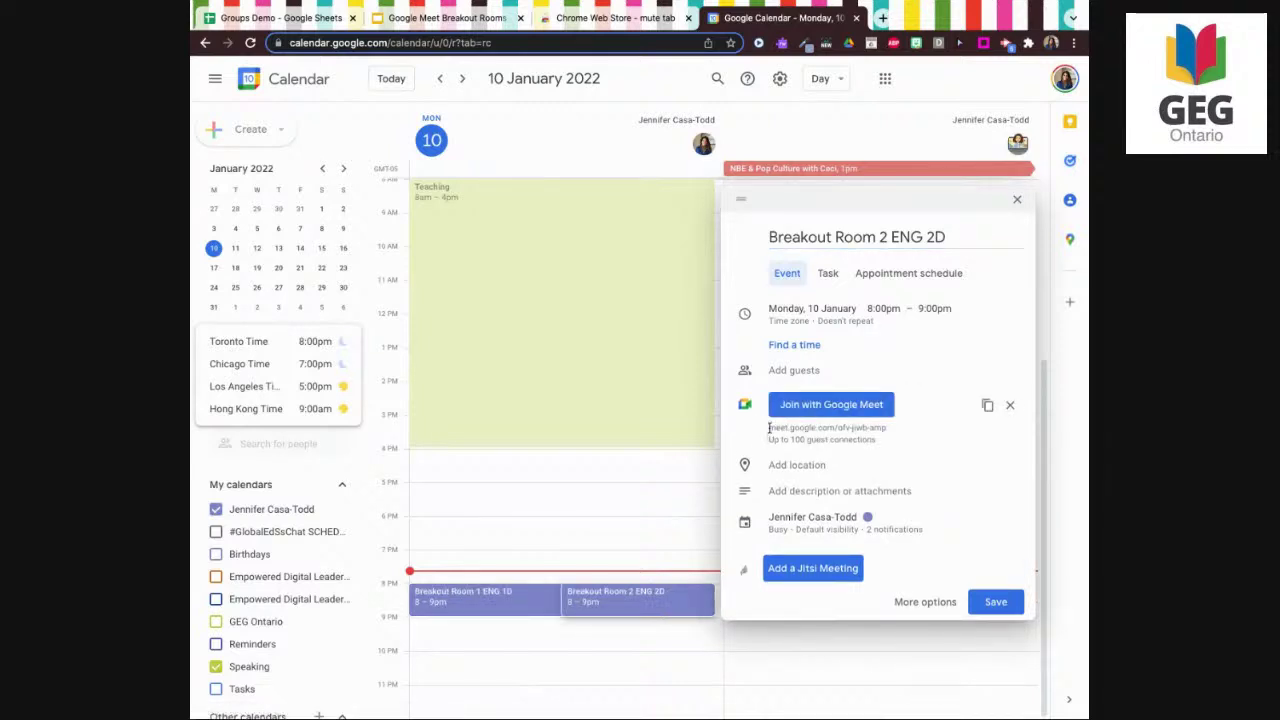
drag(769, 428, 886, 434)
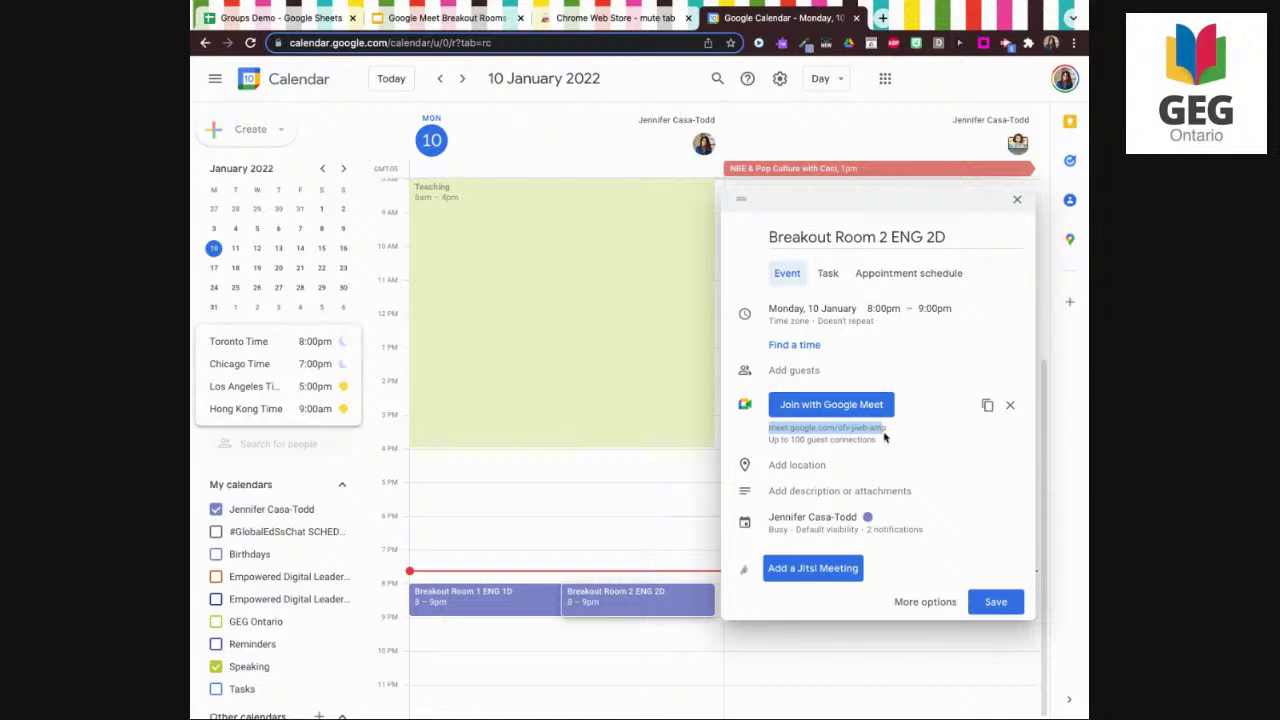
click(880, 428)
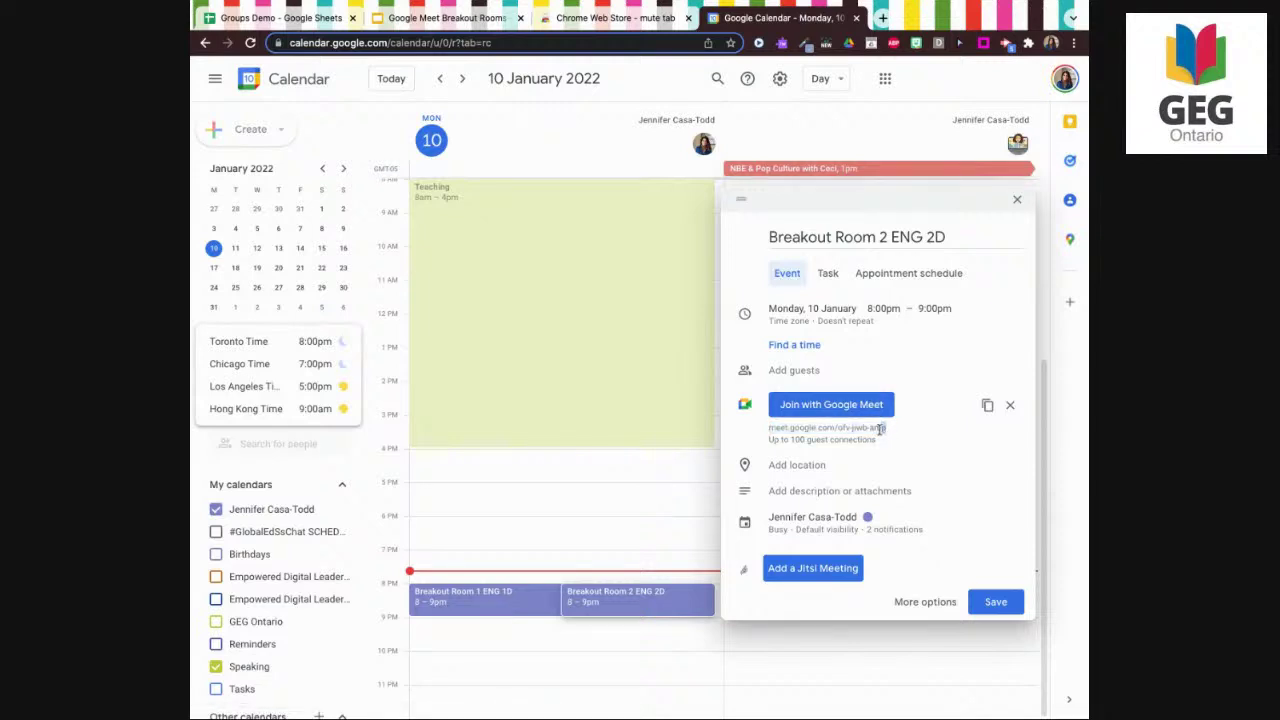
drag(880, 428, 769, 430)
key(super+c)
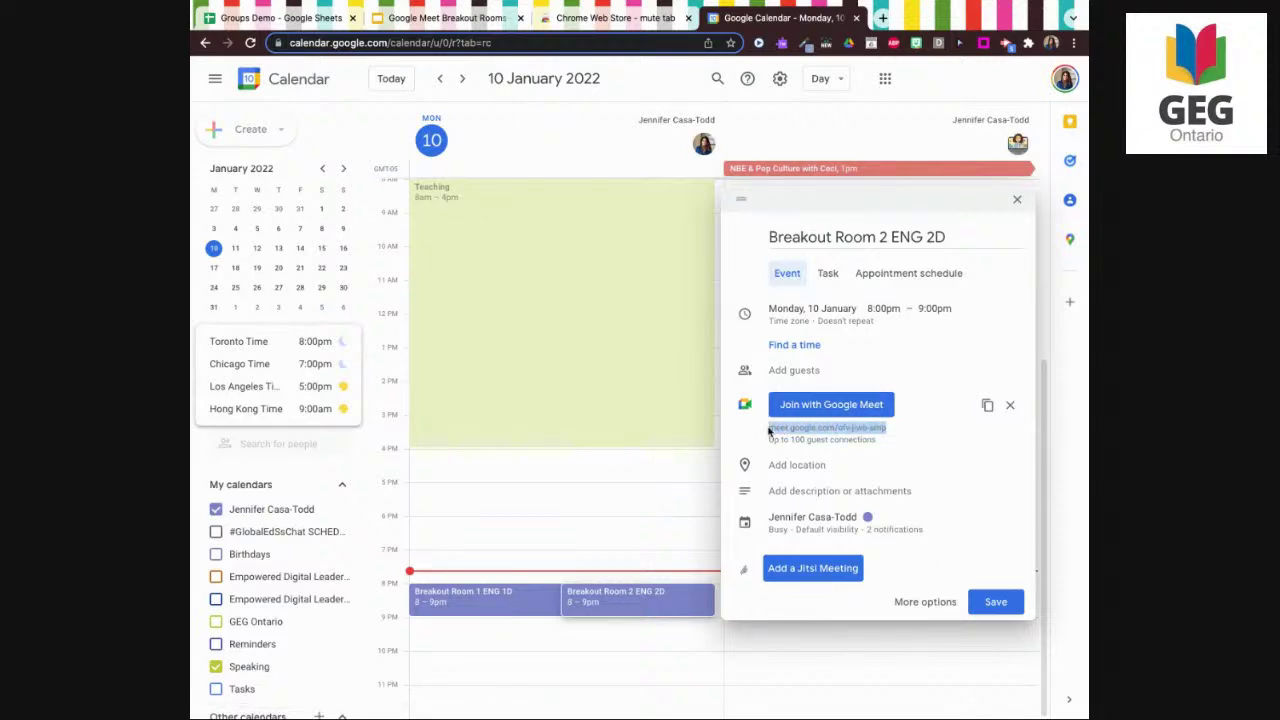
click(280, 18)
Link Breakout Room 2 in cell F3 to its pasted Meet address
click(803, 204)
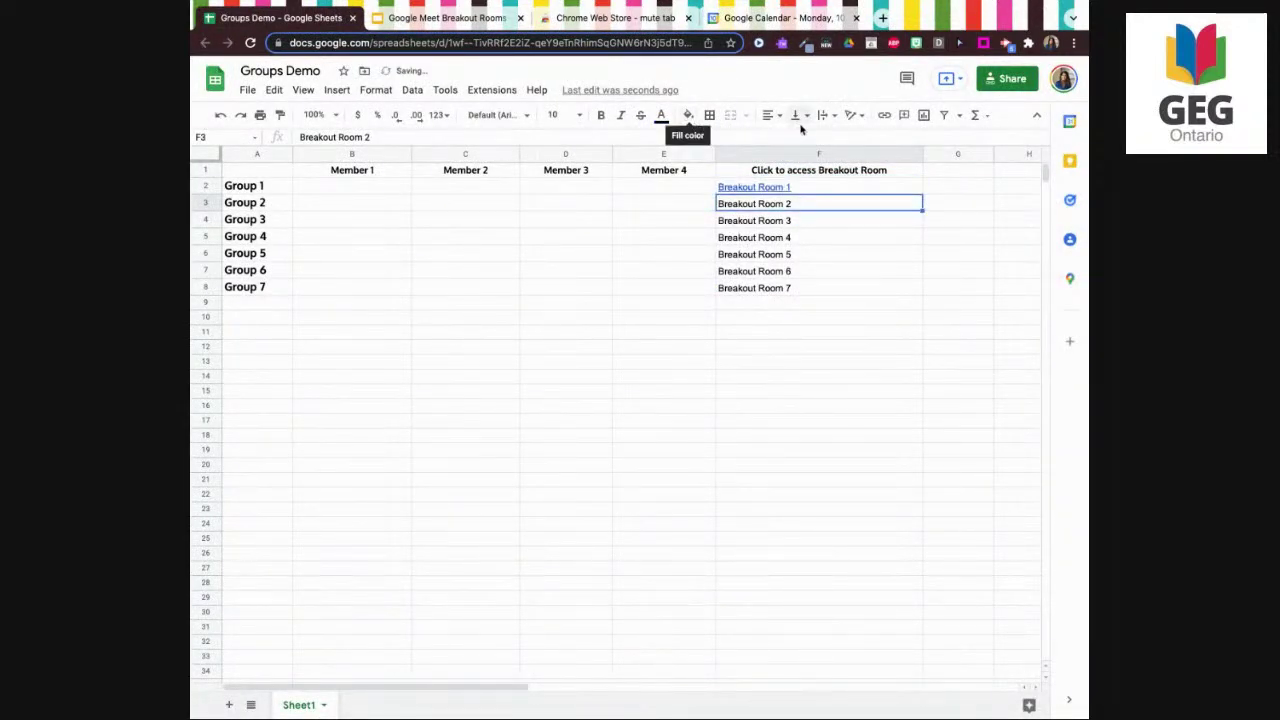
click(884, 116)
key(super+v)
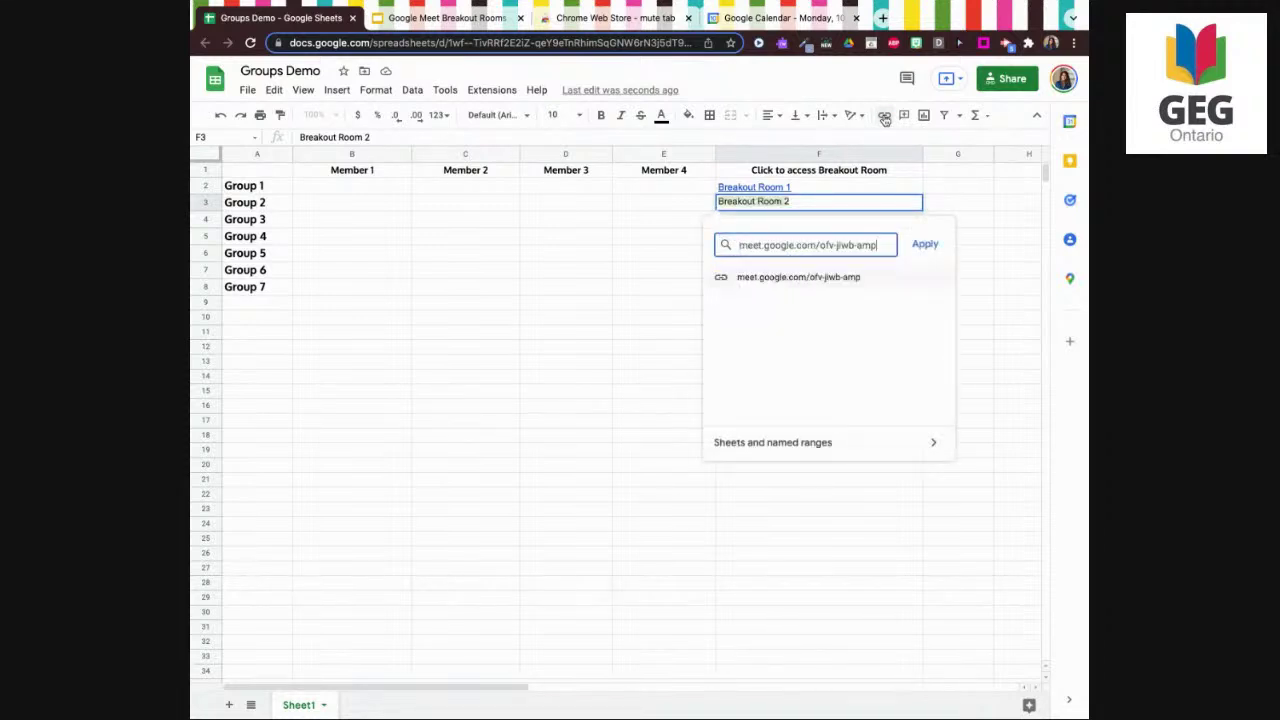
click(928, 245)
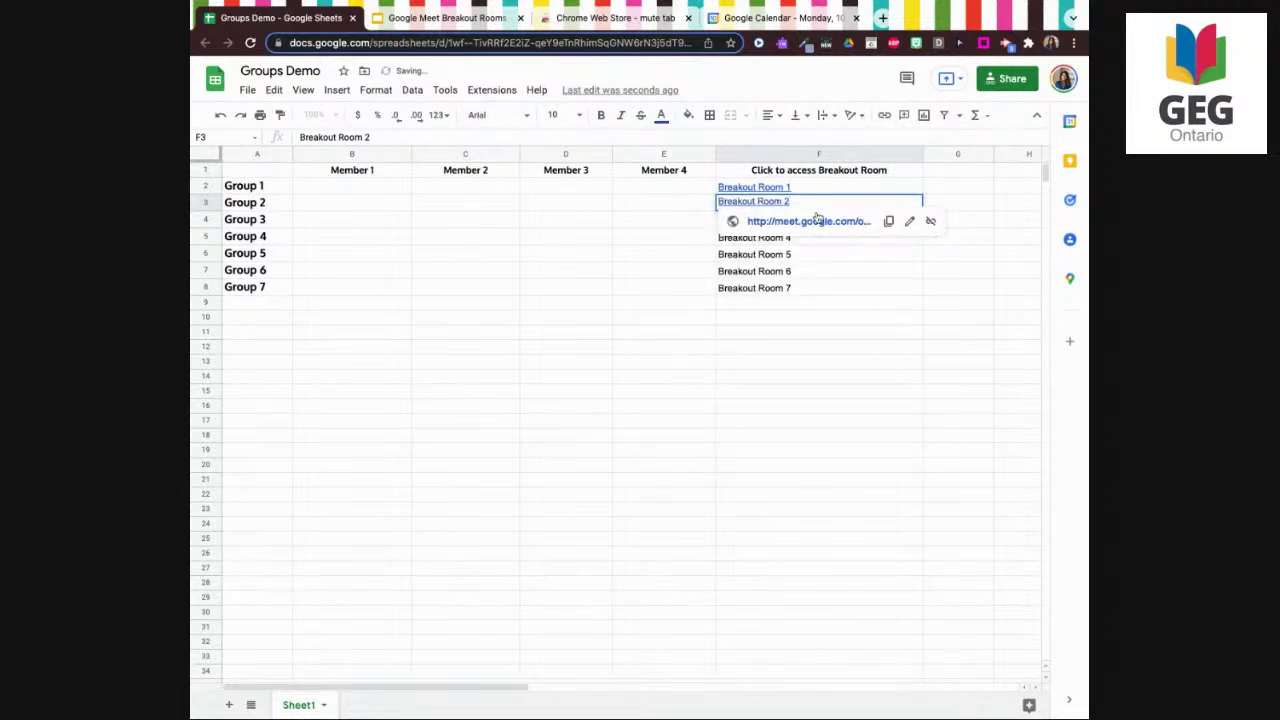
Open the Breakout Room 1 Meet link from its link preview
click(672, 233)
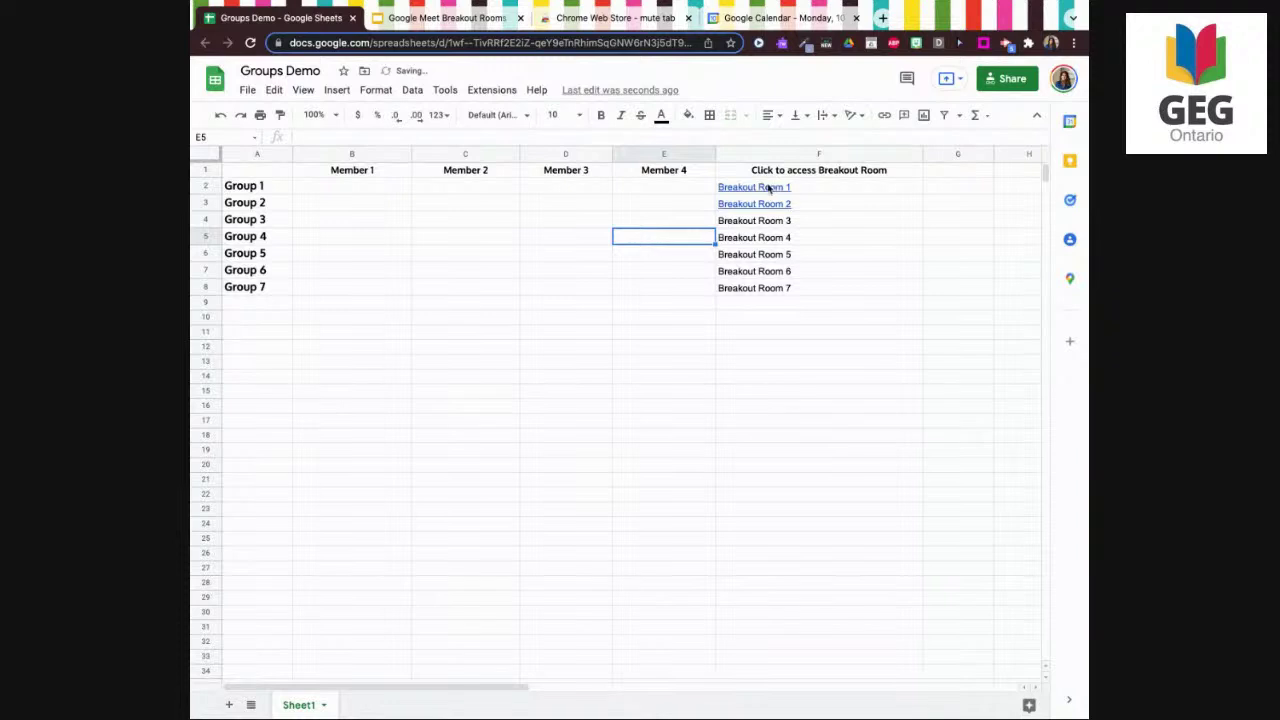
mouse_move(759, 194)
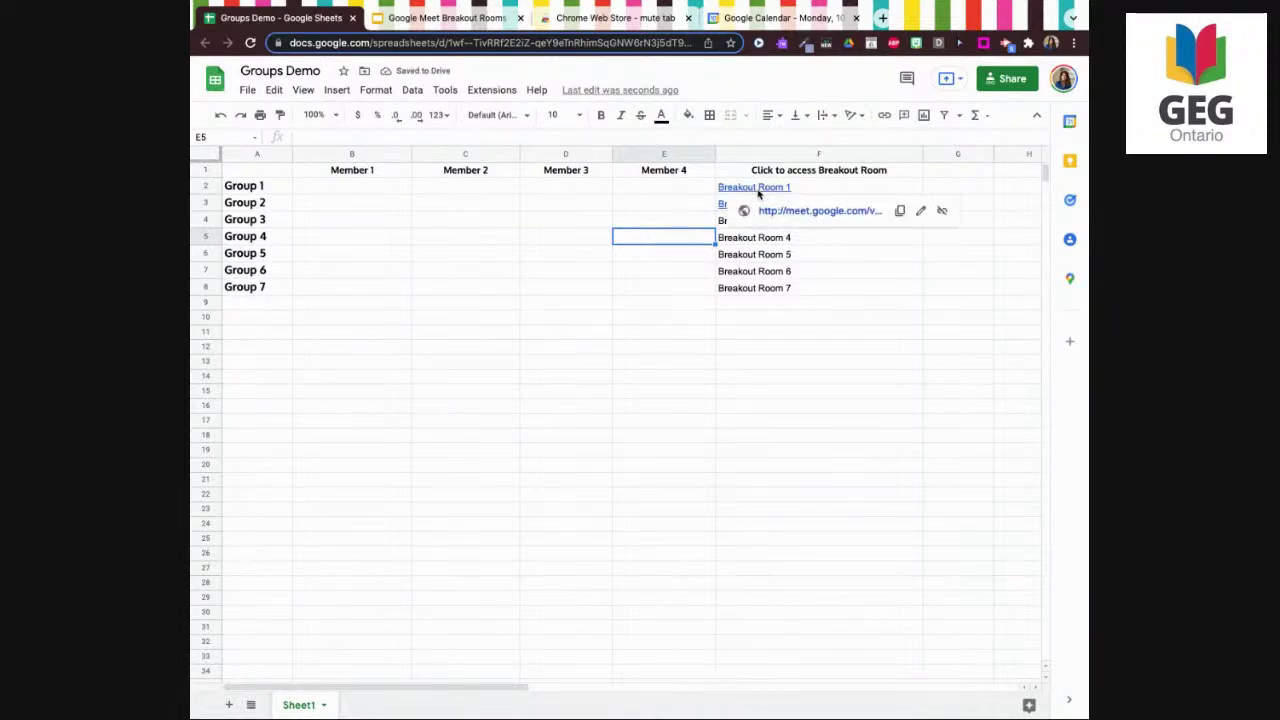
click(832, 212)
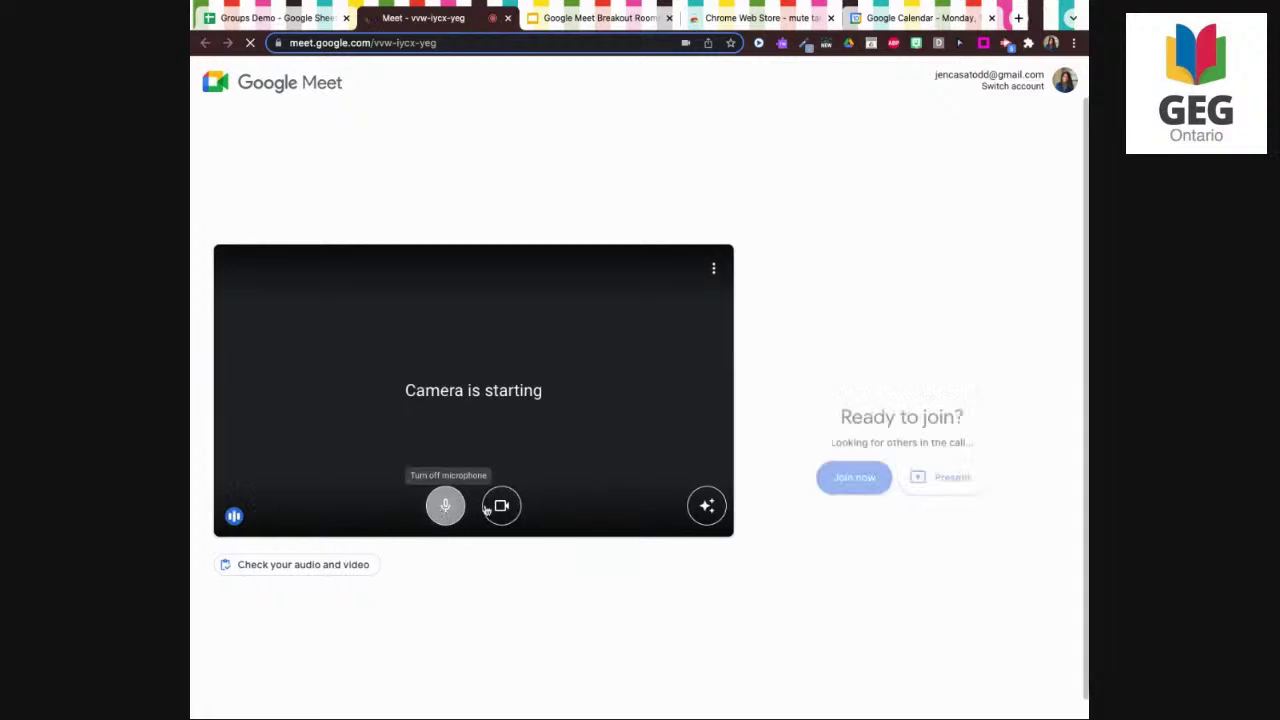
Turn the camera off and join the Breakout Room 1 ENG 1D Meet call
click(500, 506)
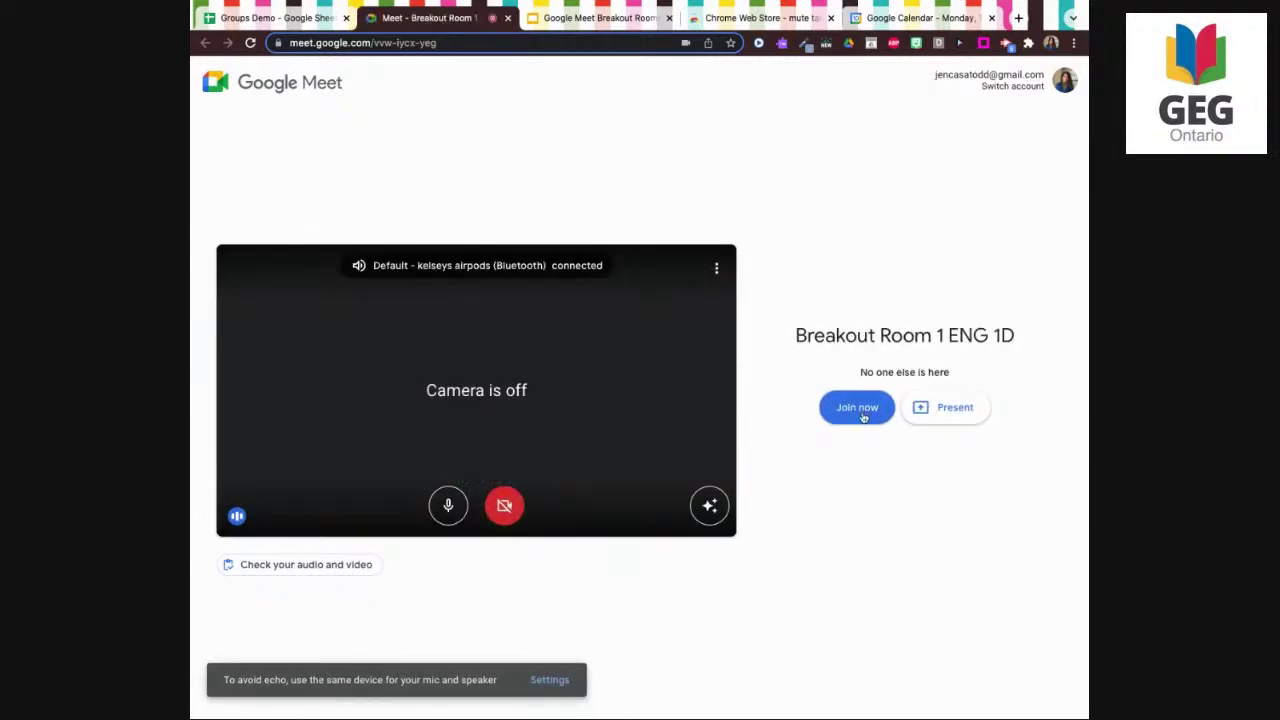
click(862, 414)
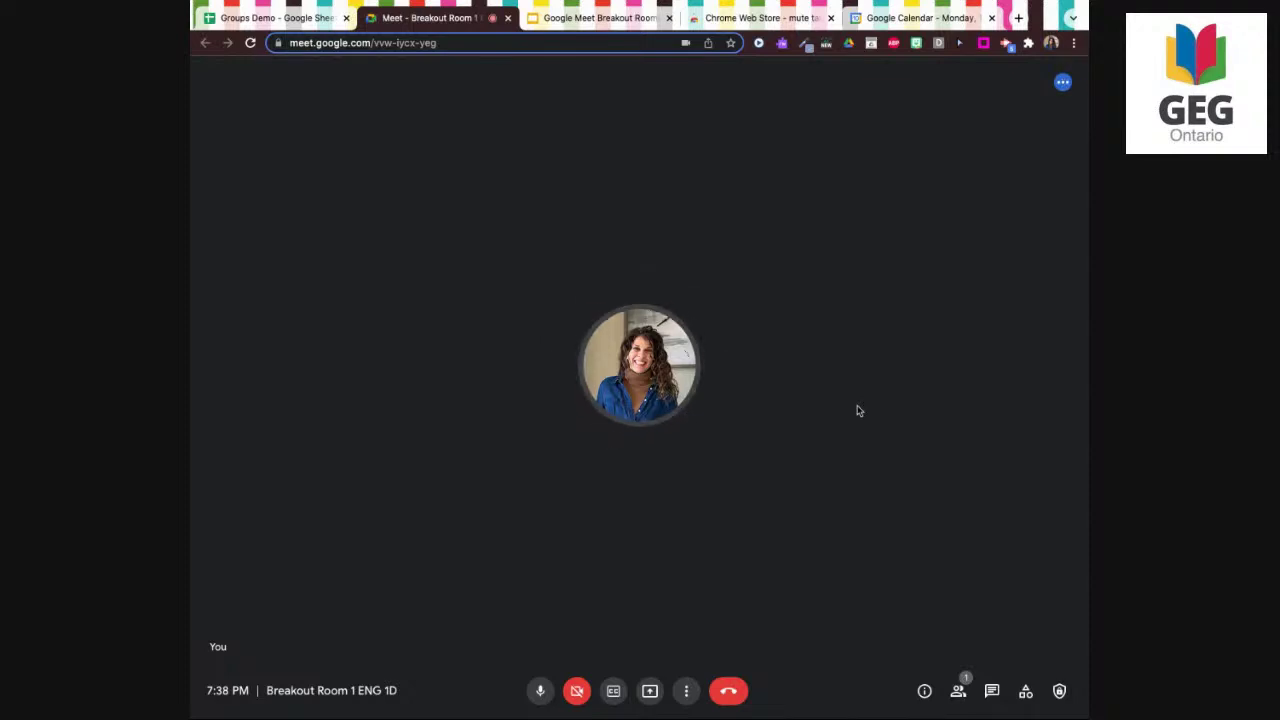
click(686, 691)
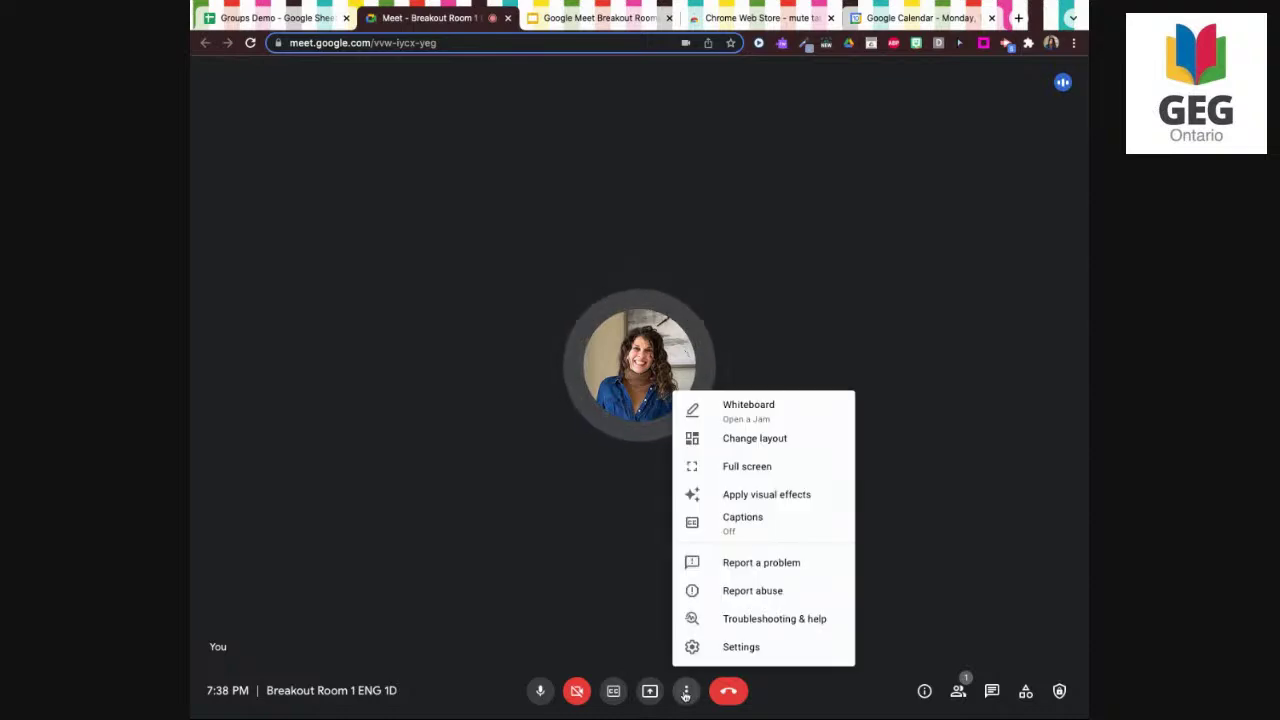
Turn off Host management under the call's Host controls settings, confirming the change
click(740, 648)
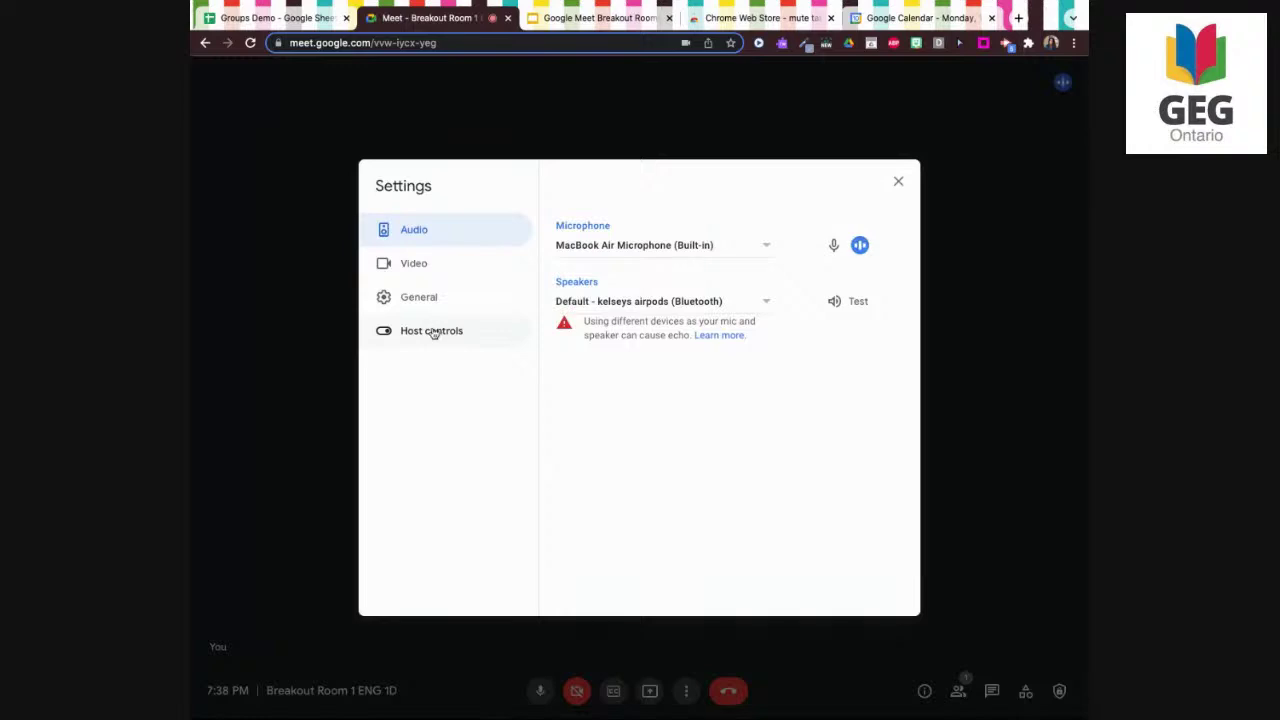
click(432, 333)
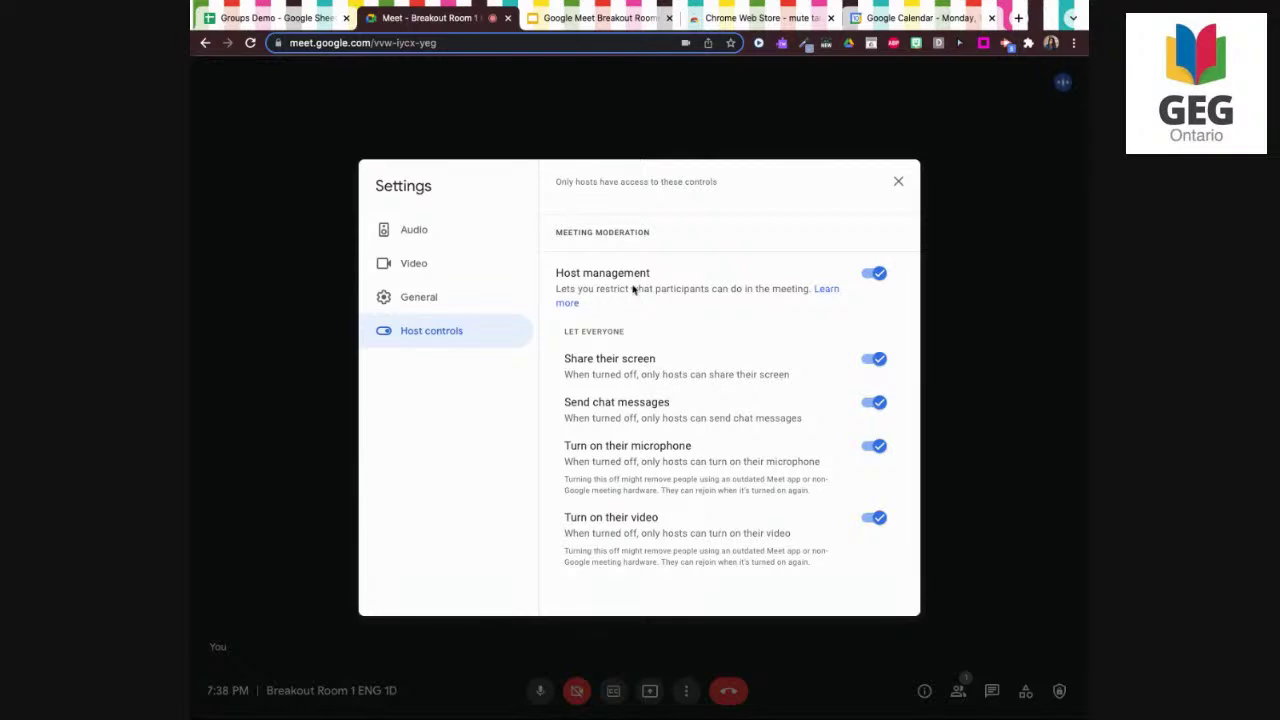
click(877, 273)
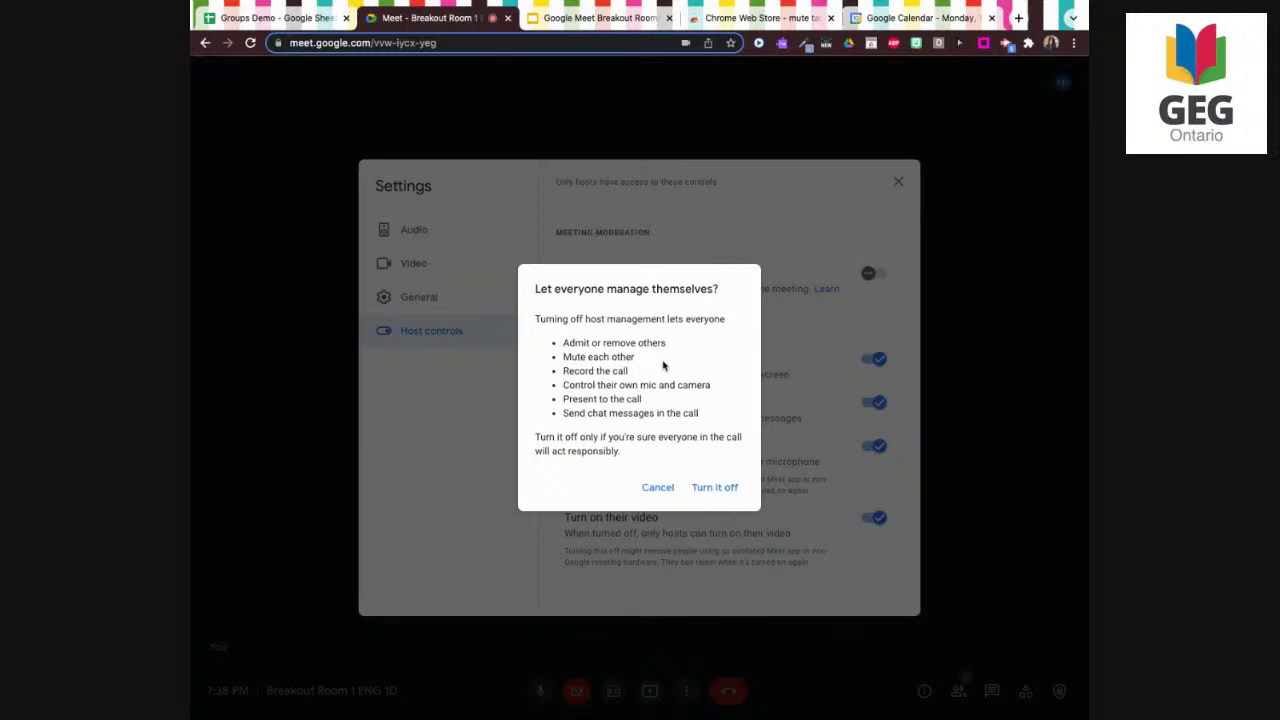
click(659, 490)
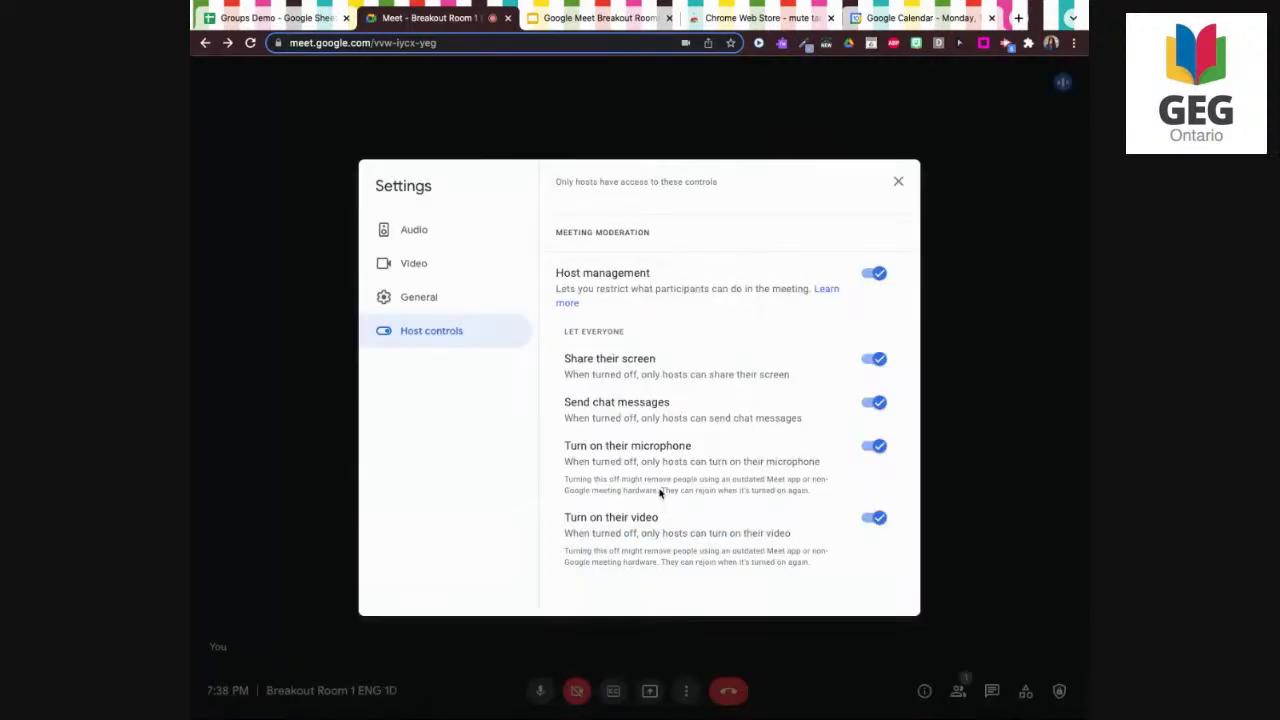
click(877, 273)
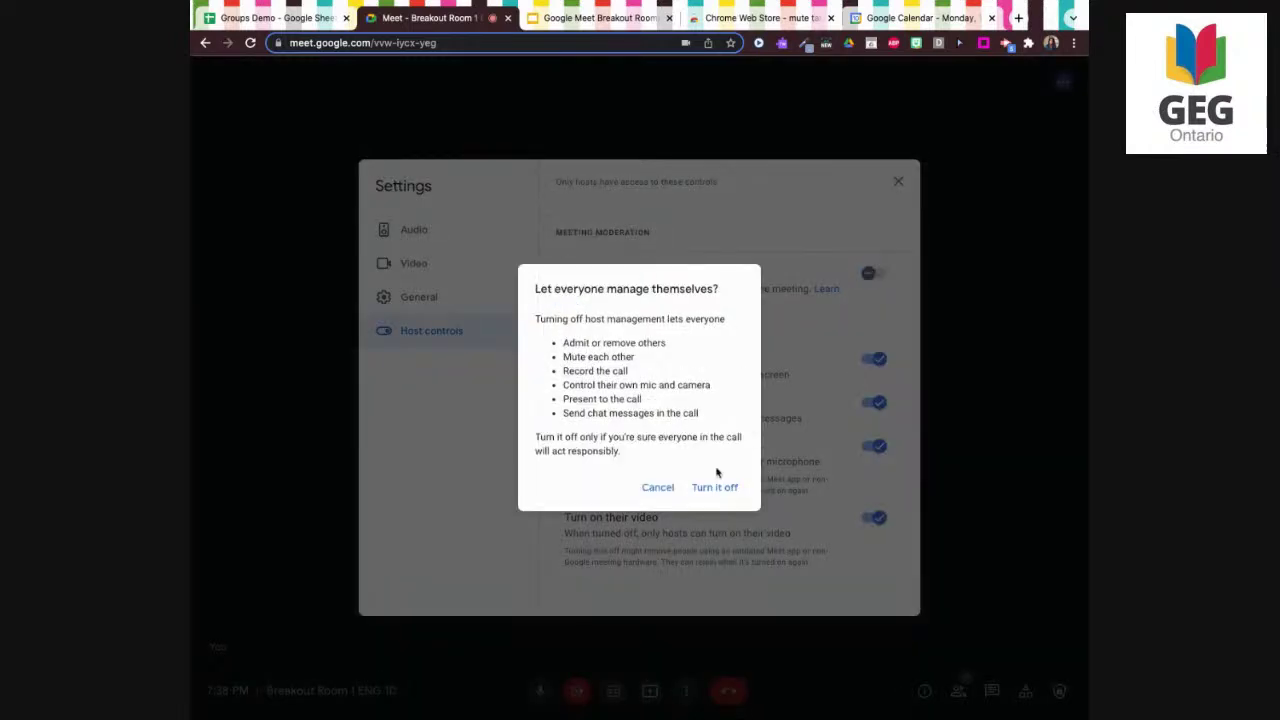
click(710, 490)
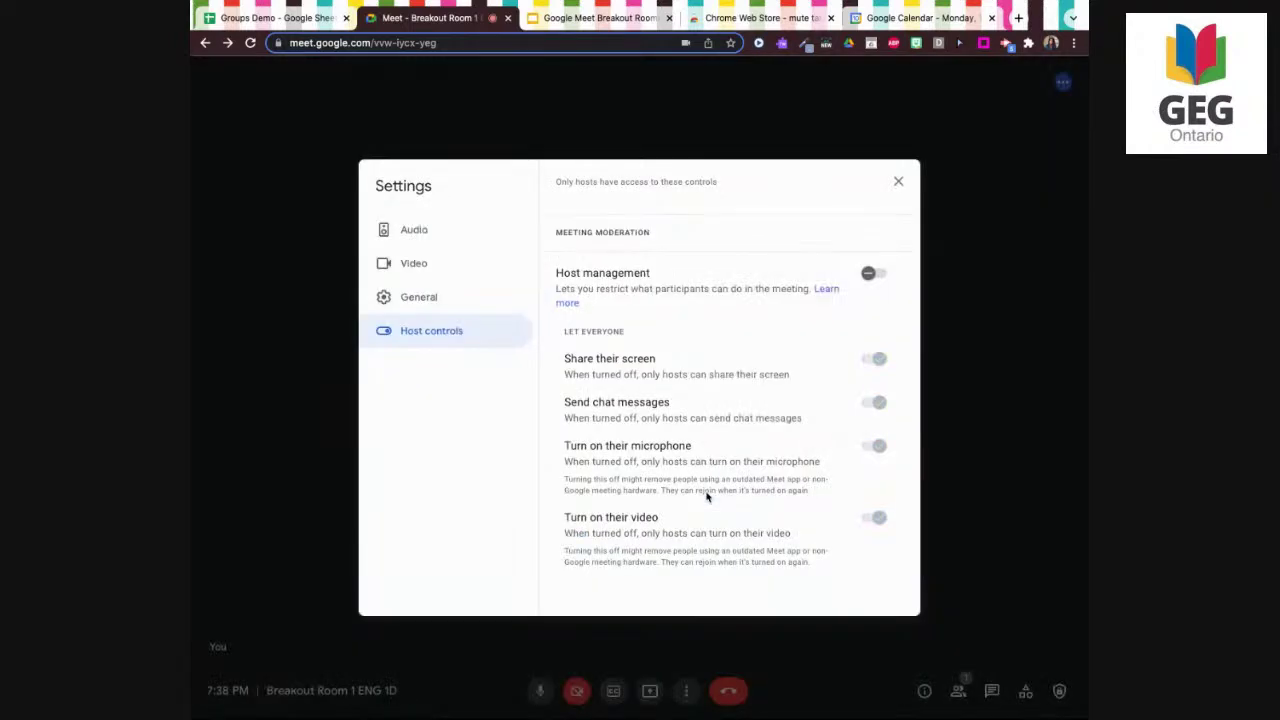
click(270, 20)
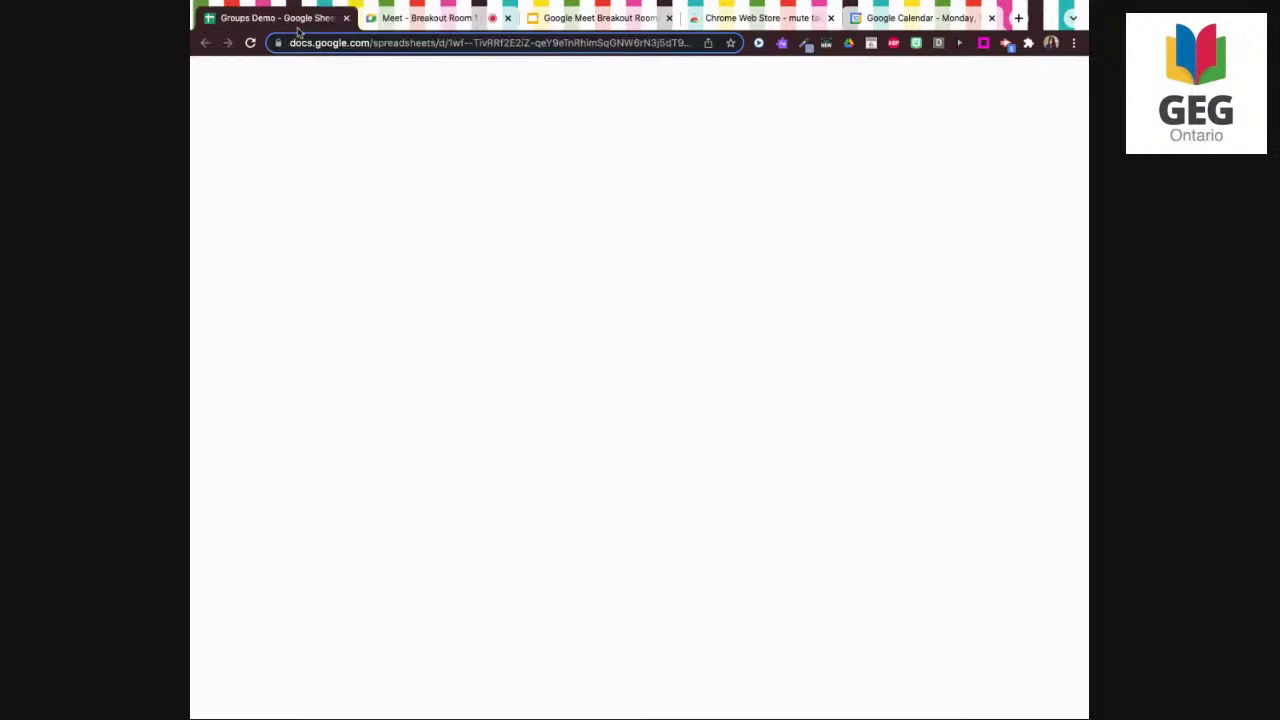
Check the Breakout Room 1 link address in cell F2, then go to the Breakout Rooms slides
click(472, 42)
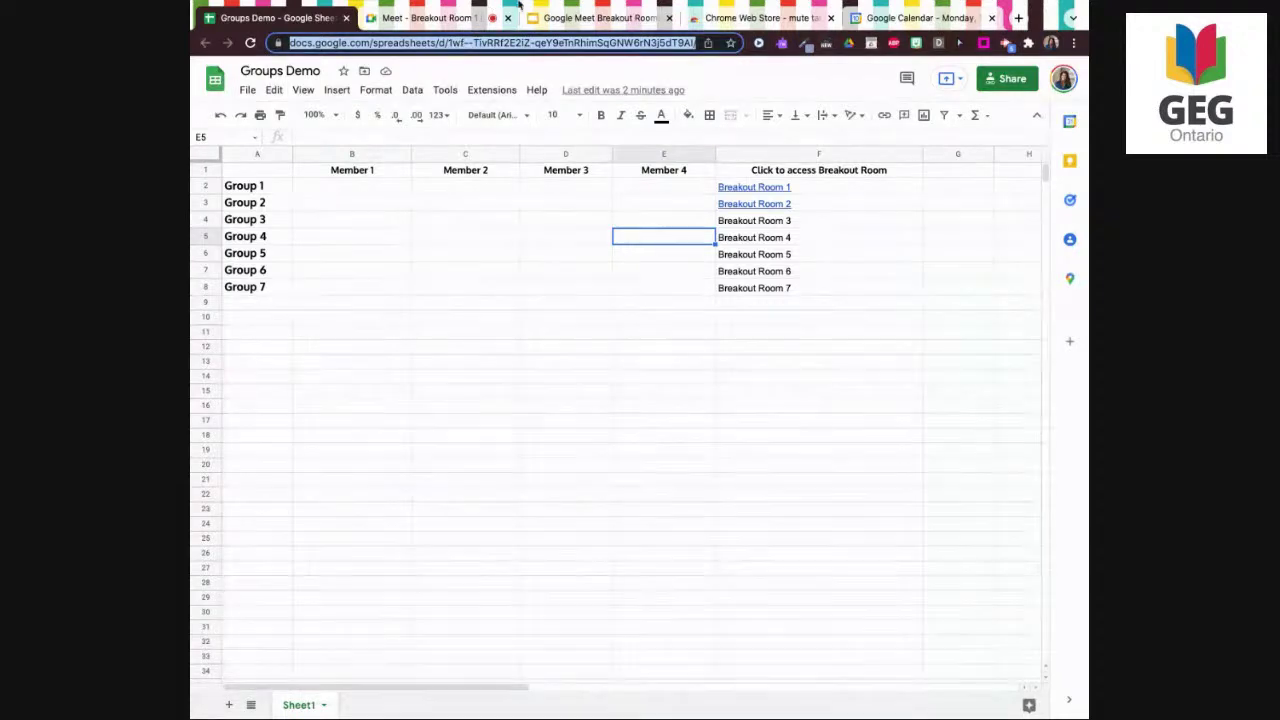
click(742, 188)
click(742, 188)
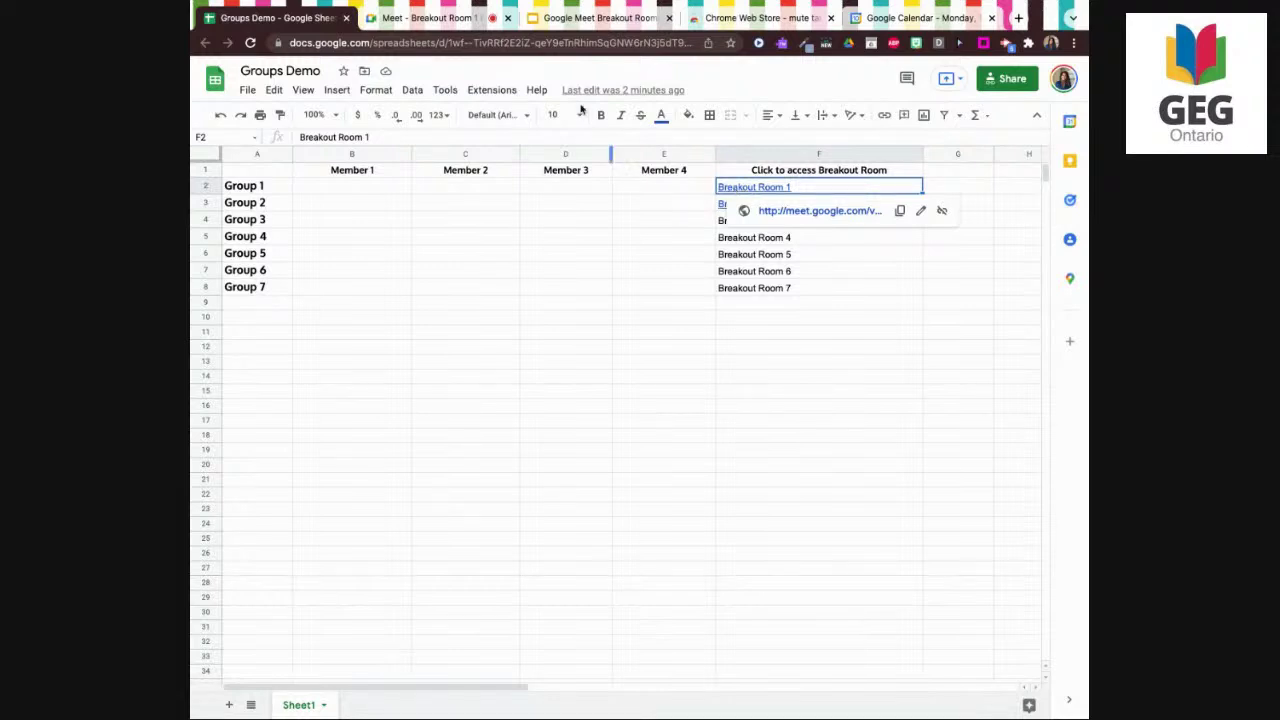
click(574, 18)
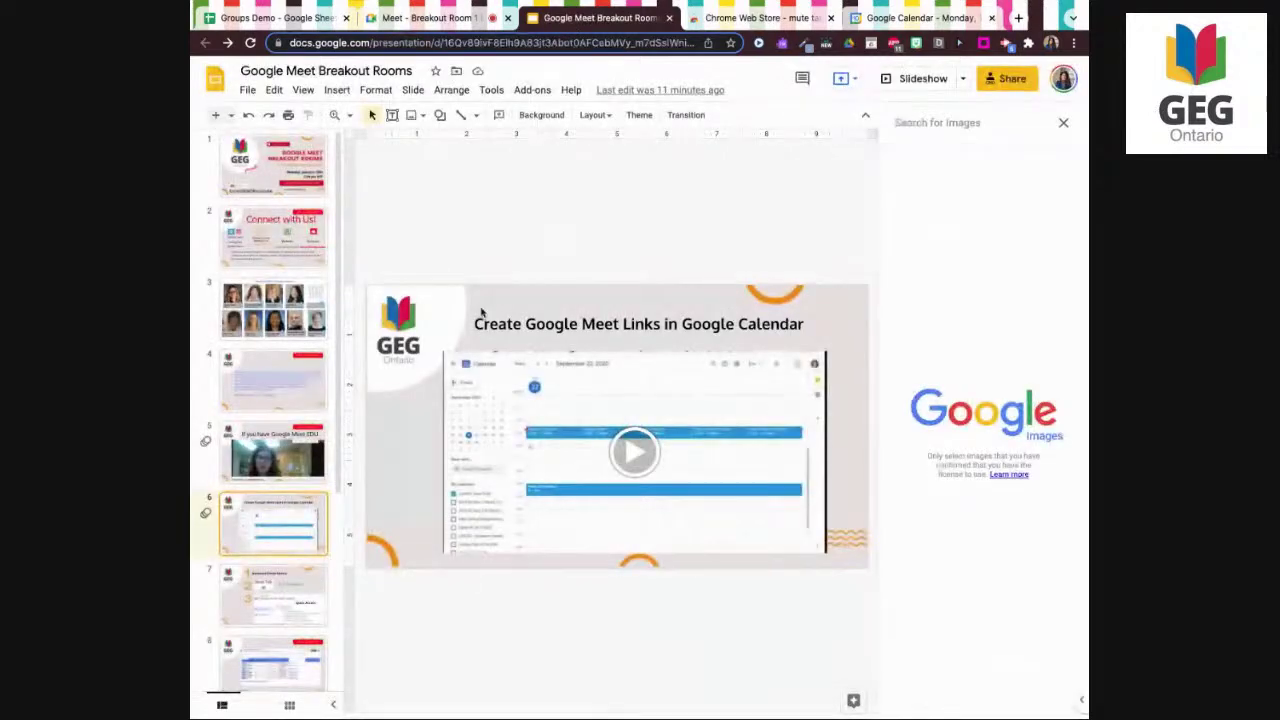
Select slide 7, Breakout Room Norms, in the filmstrip and present it
scroll(295, 480, down, 2)
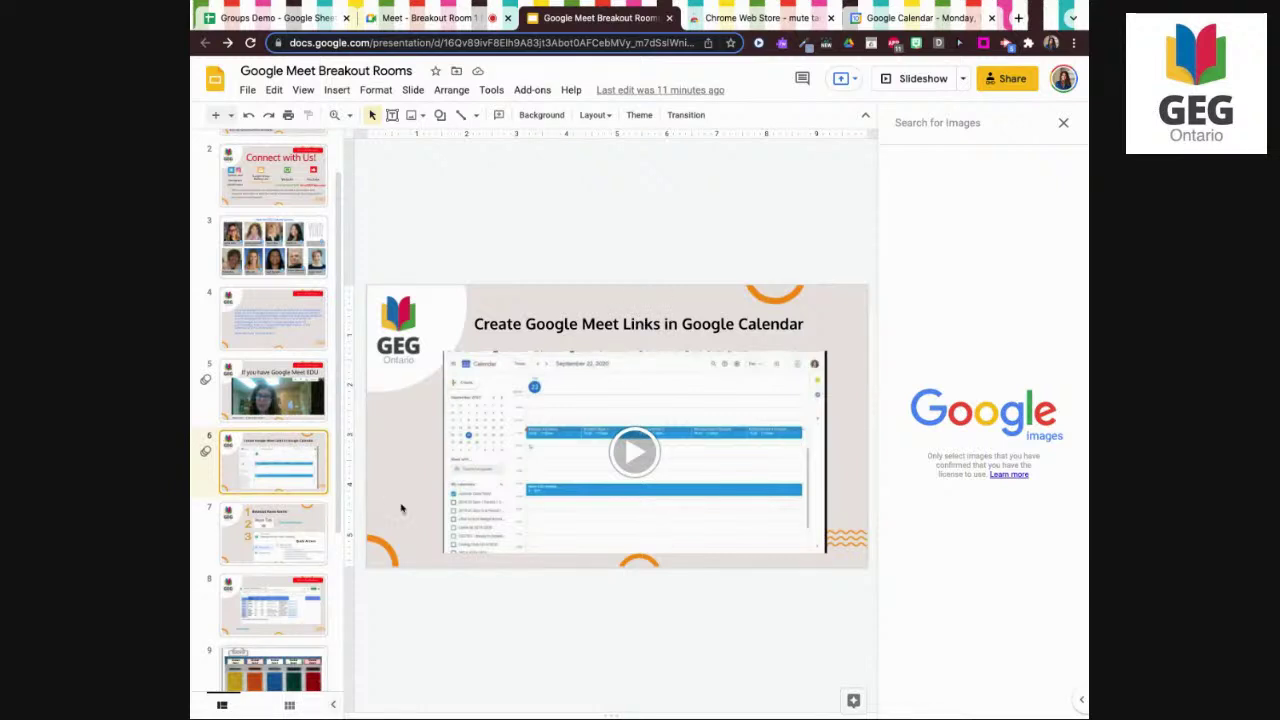
click(285, 628)
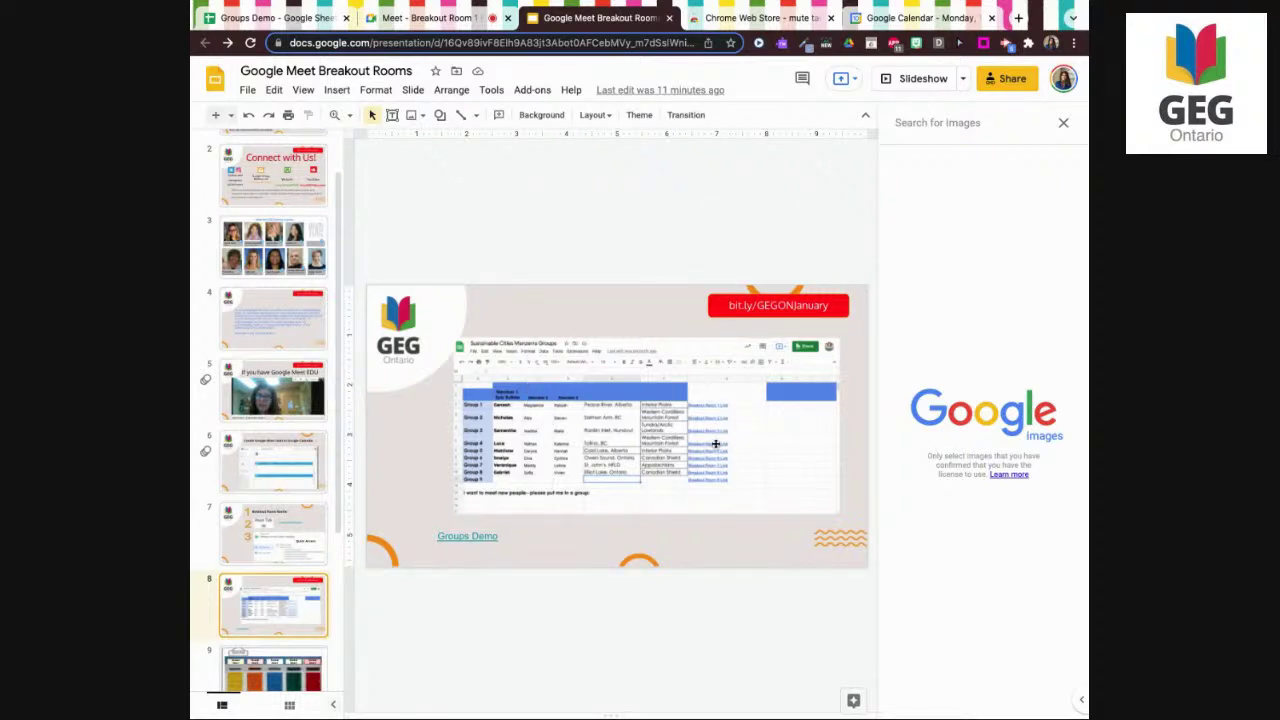
click(294, 515)
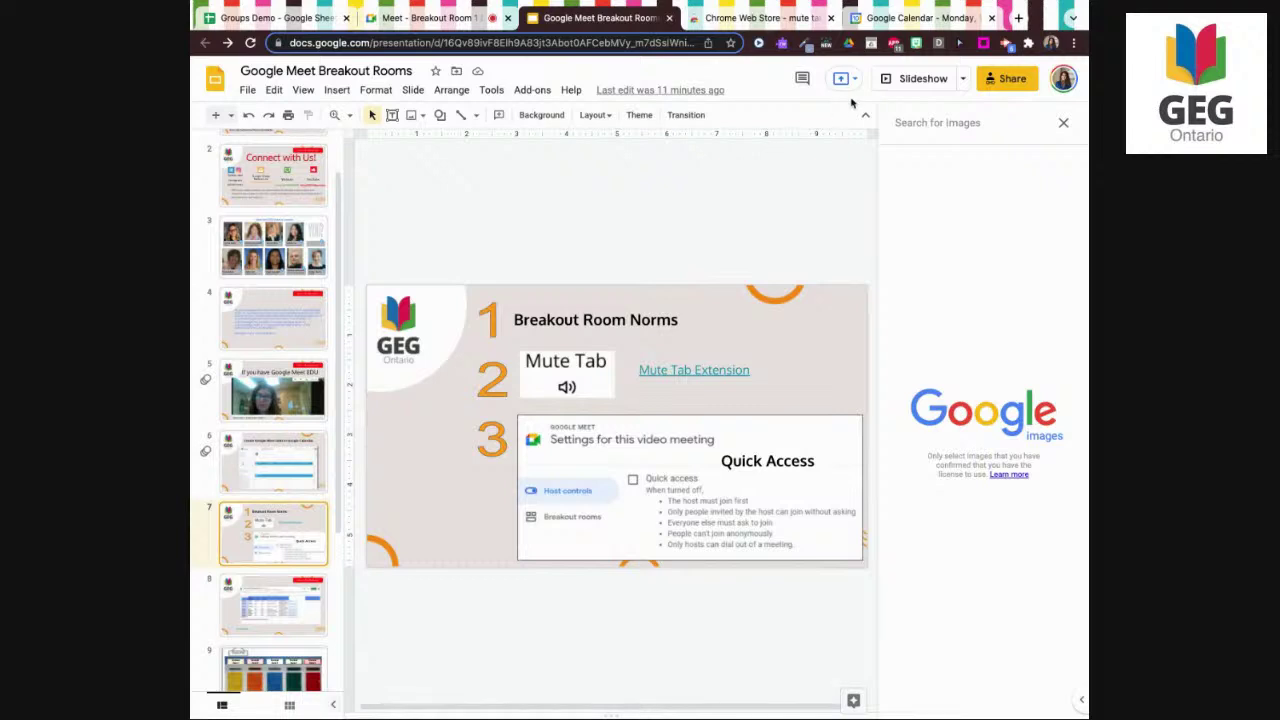
click(895, 80)
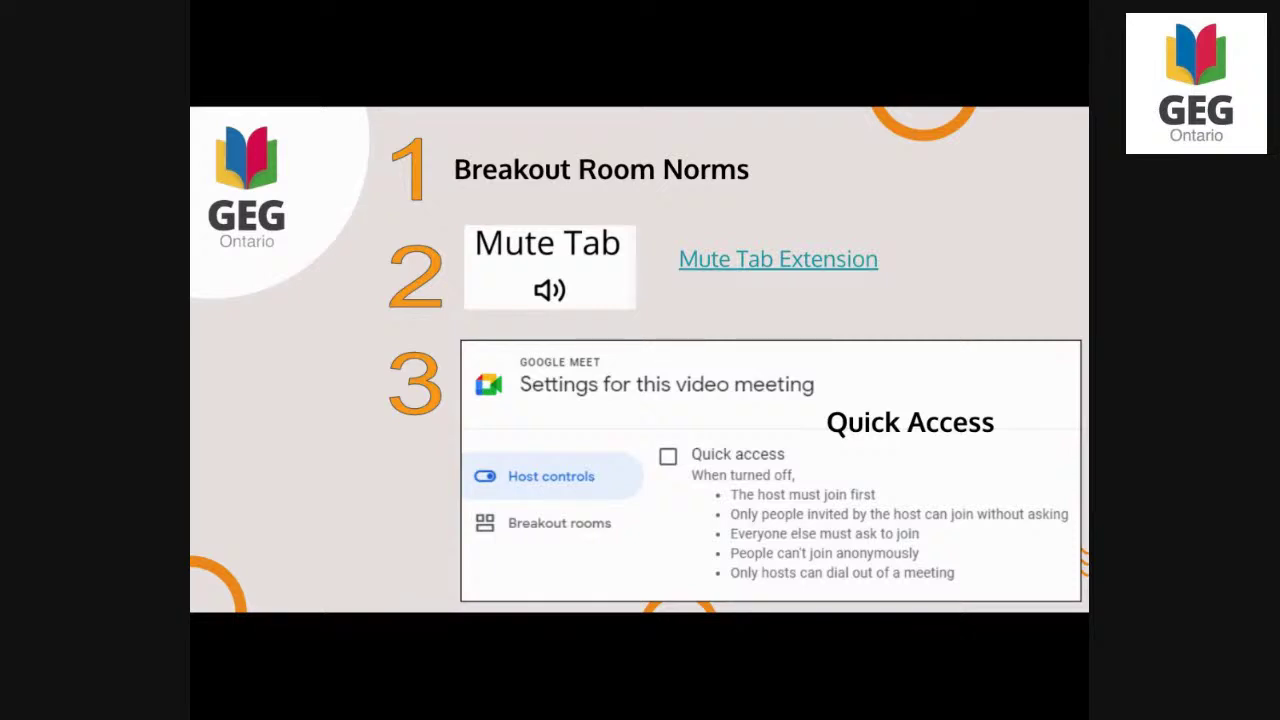
key(Escape)
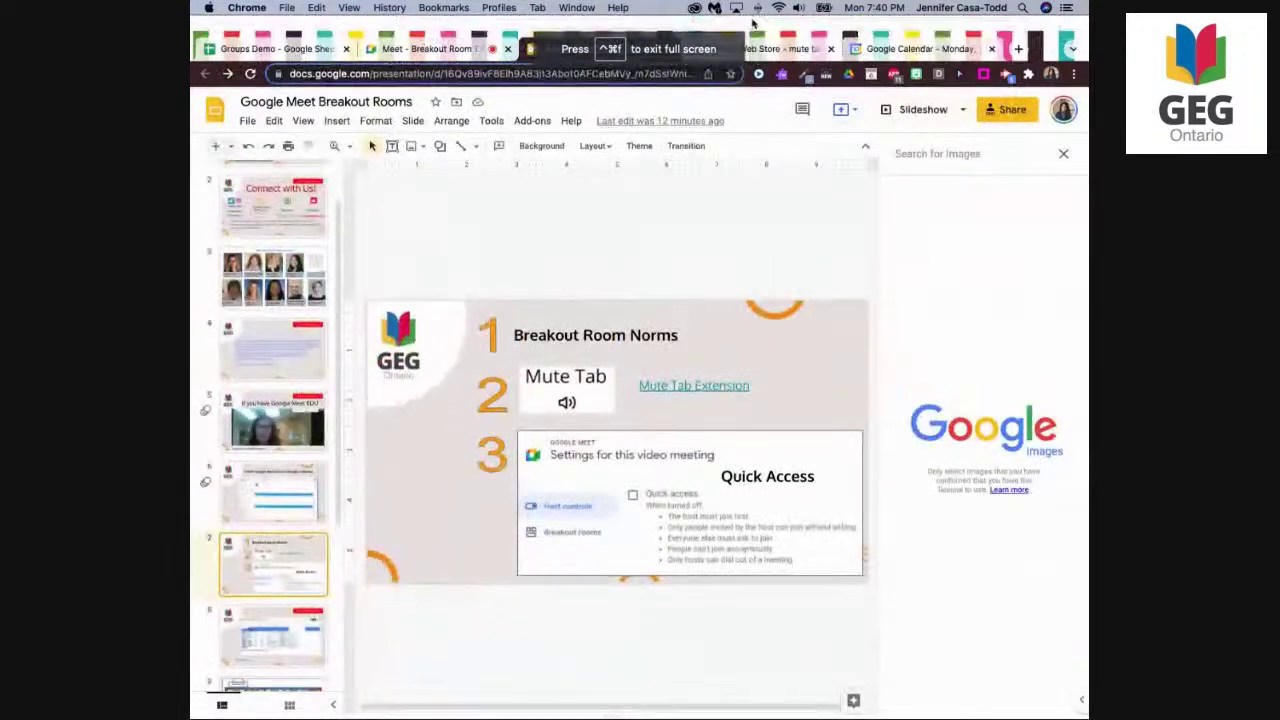
click(768, 48)
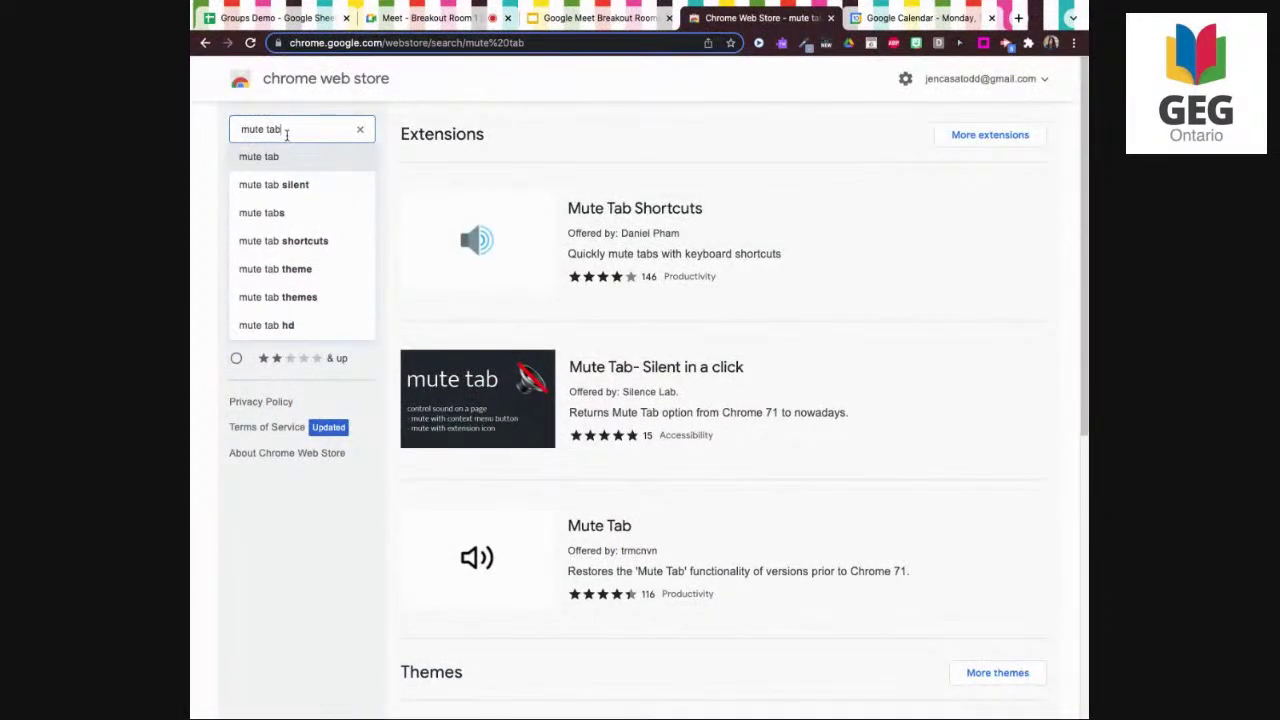
Open the Mute Tab extension's store page and request Add to Chrome, retrying once
click(605, 527)
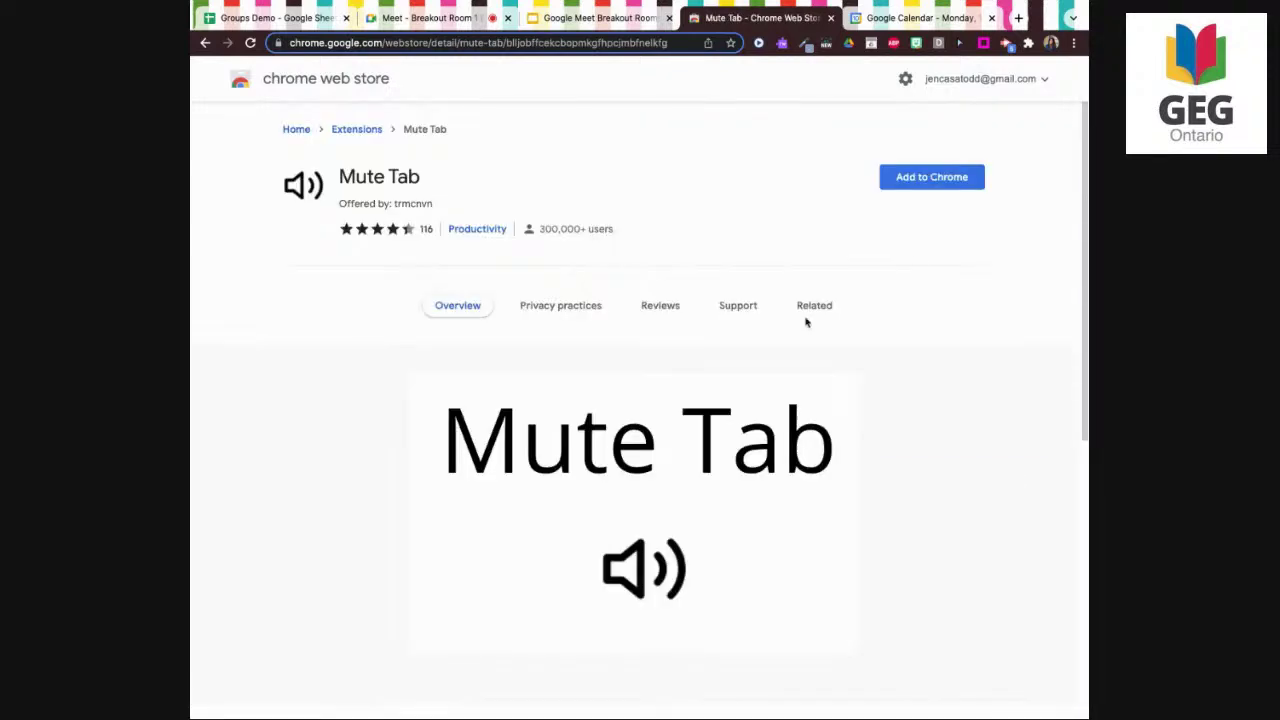
click(936, 177)
click(923, 181)
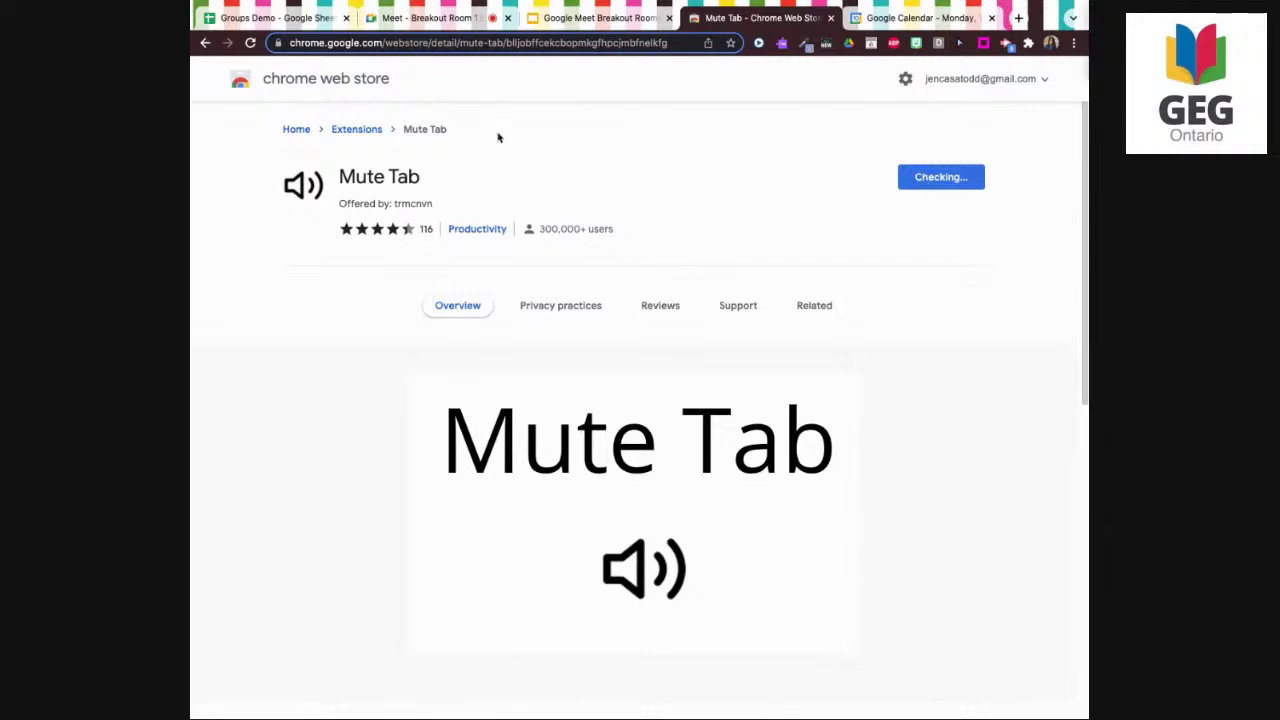
Close the Mute Tab store page, return to the Groups Demo sheet, and exit full screen
click(831, 19)
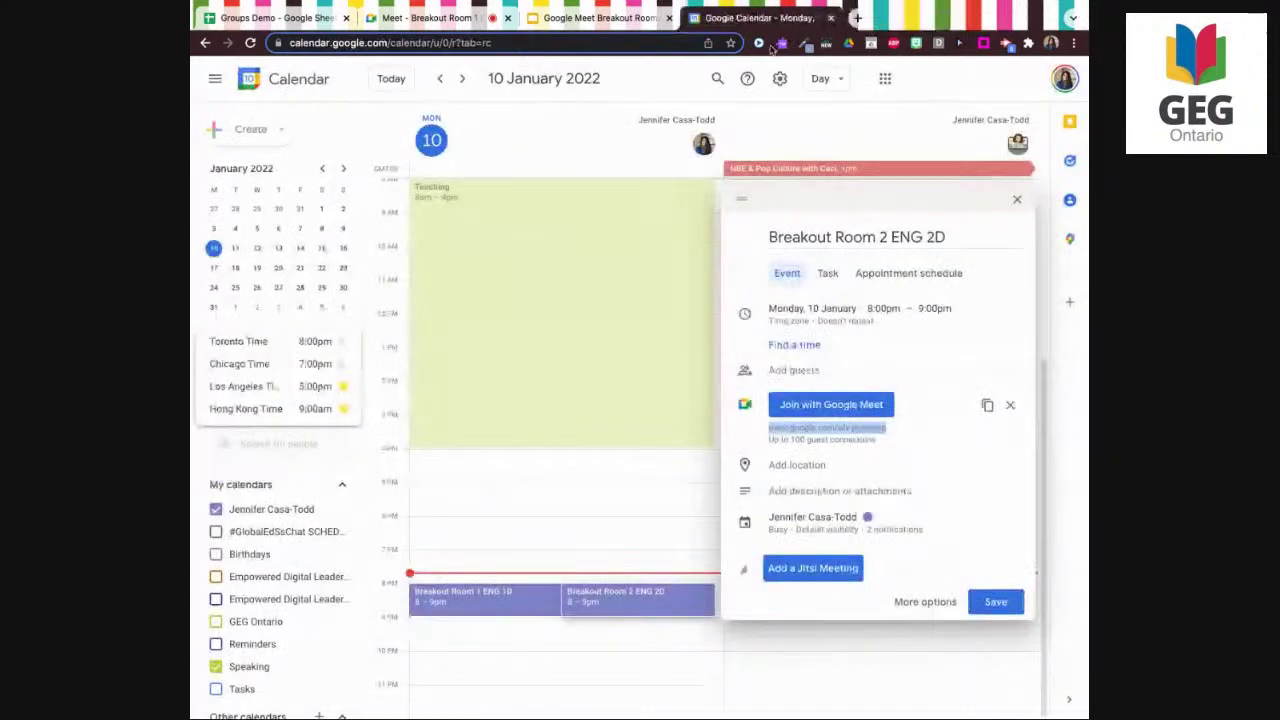
click(303, 19)
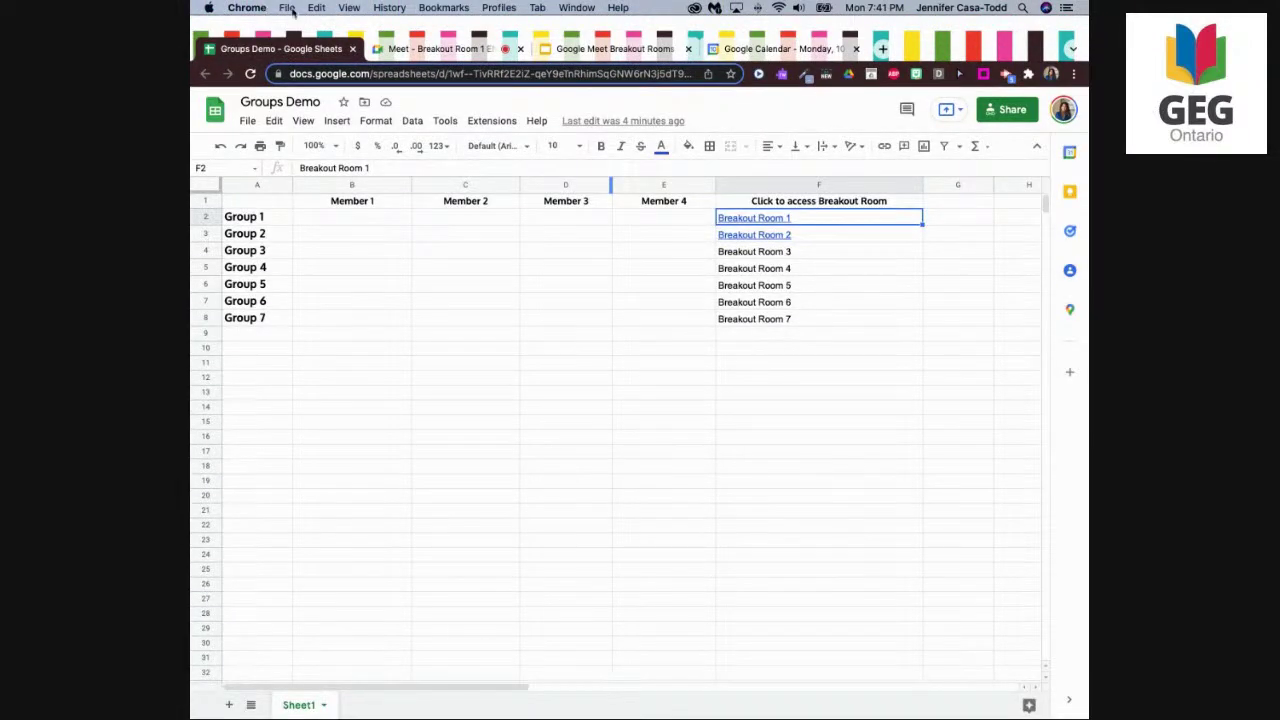
click(349, 8)
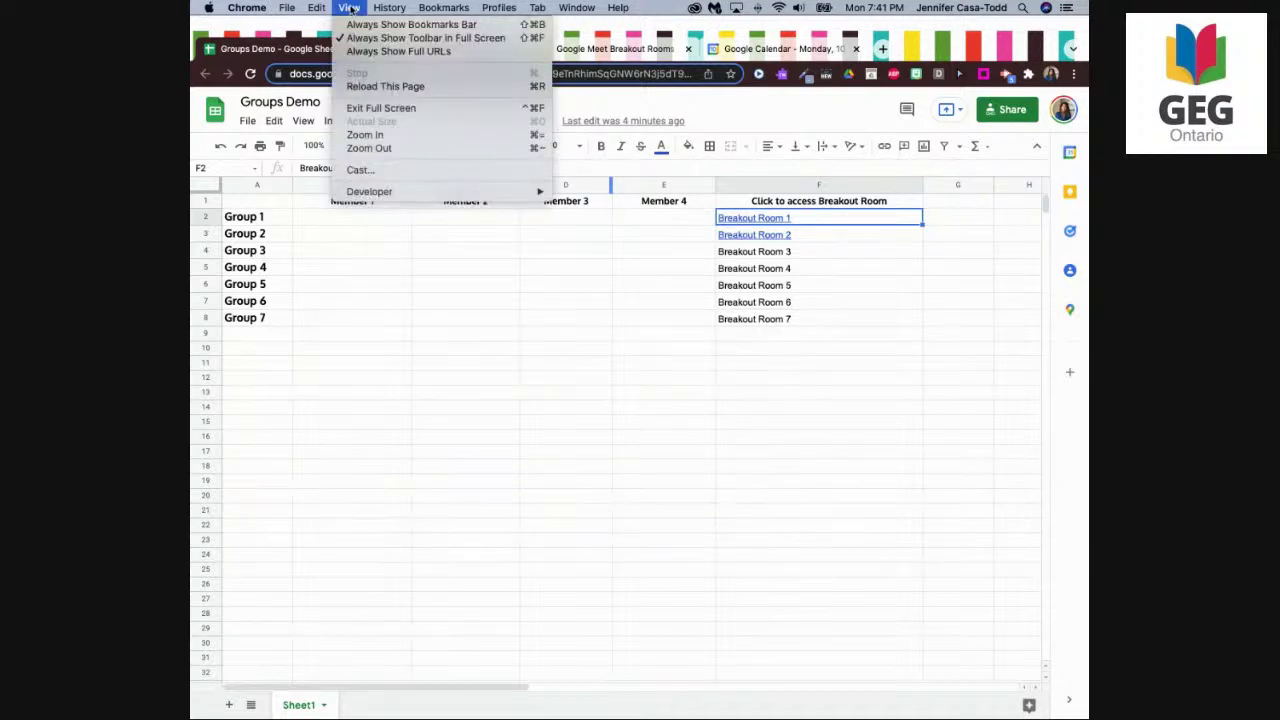
click(381, 108)
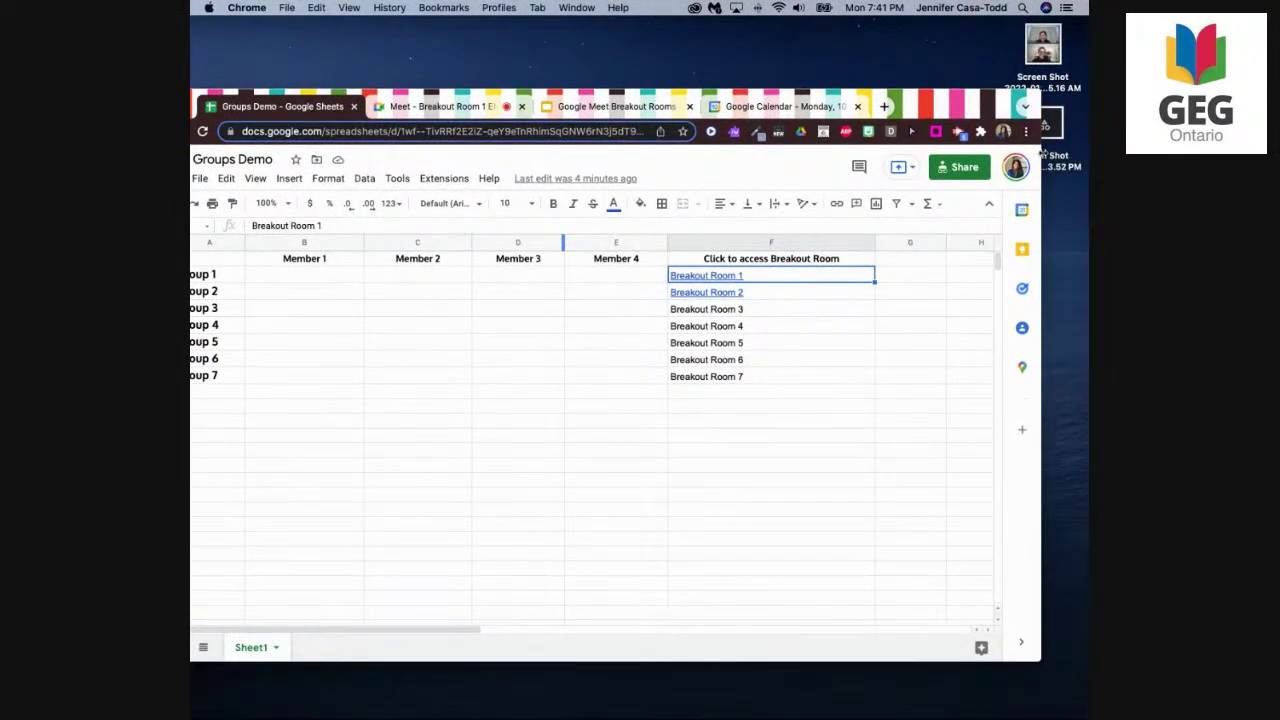
Narrow and reposition the browser window, and scroll the sheet to the link column
drag(1042, 154, 654, 152)
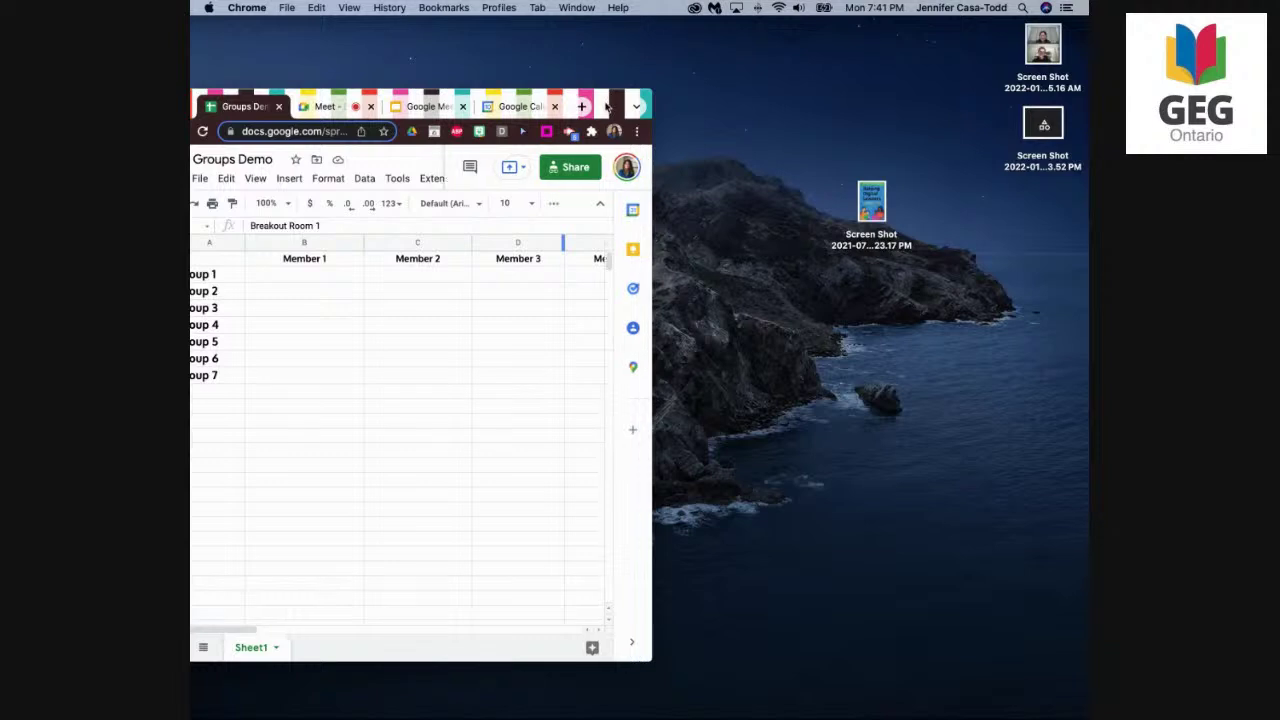
drag(607, 107, 703, 55)
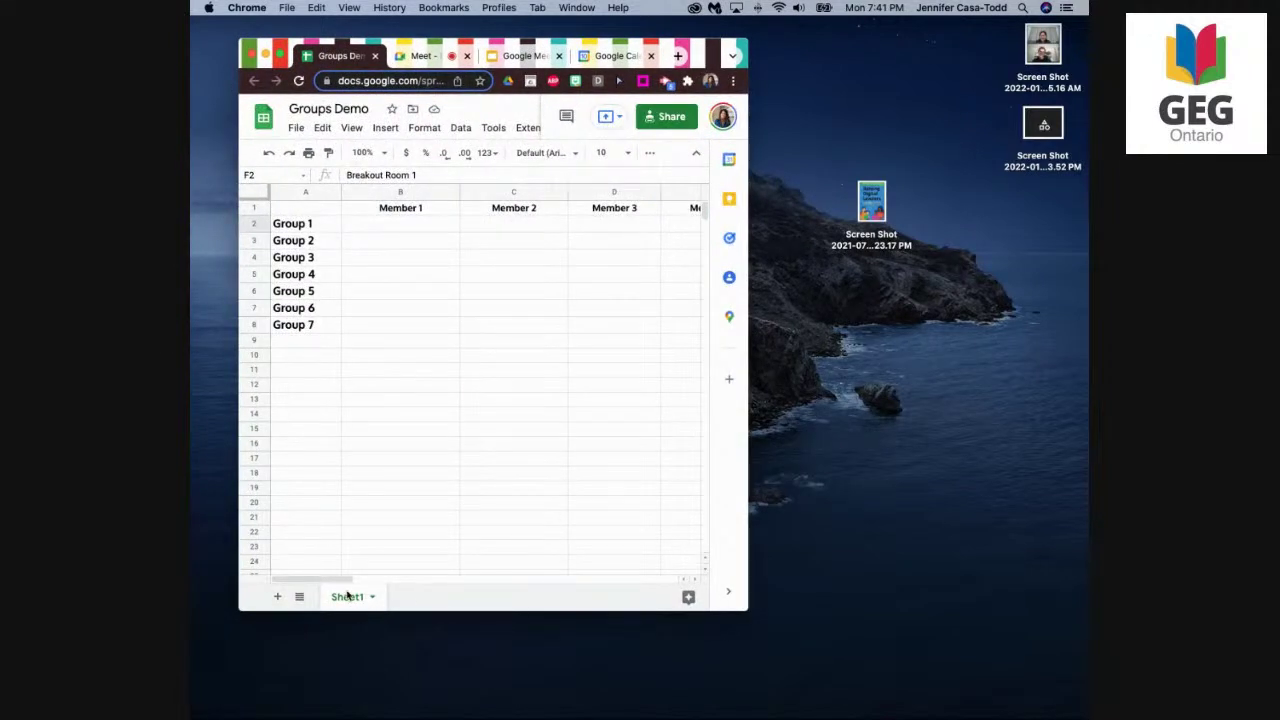
drag(343, 578, 460, 573)
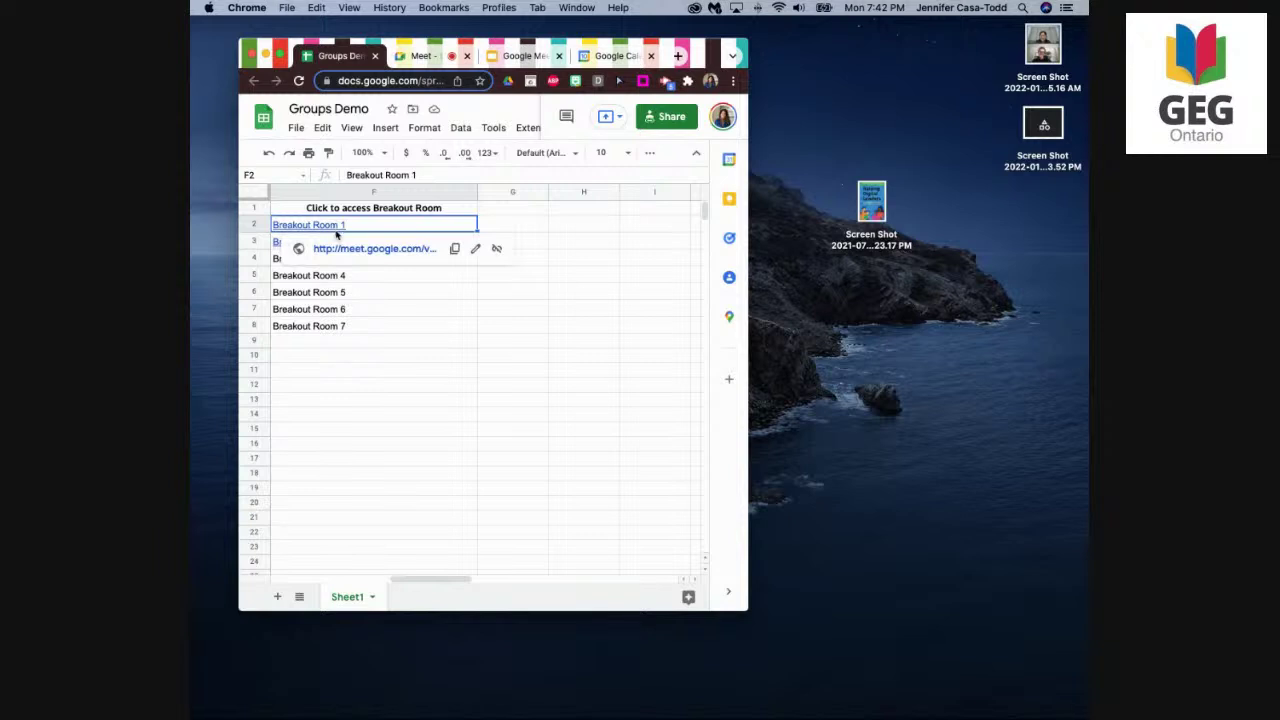
Open the Breakout Room 1 link in its own Meet window beside the Groups Demo sheet
click(356, 249)
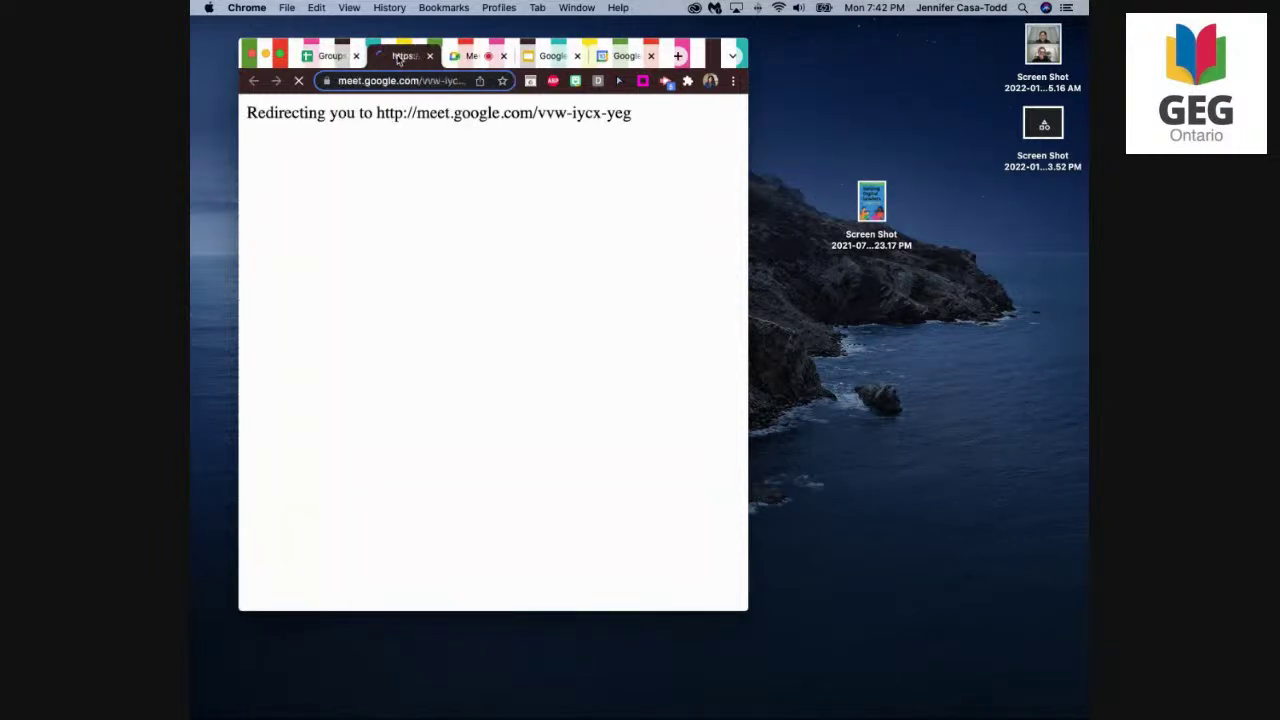
drag(400, 59, 817, 55)
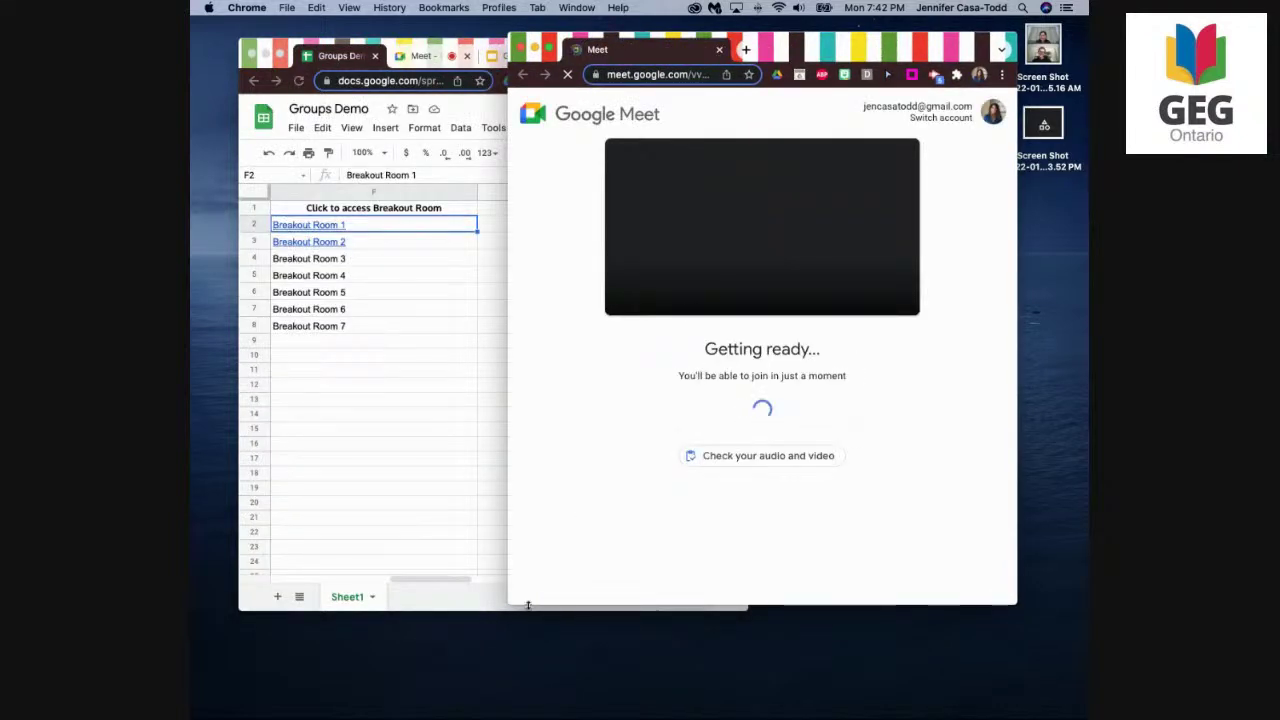
drag(510, 602, 709, 424)
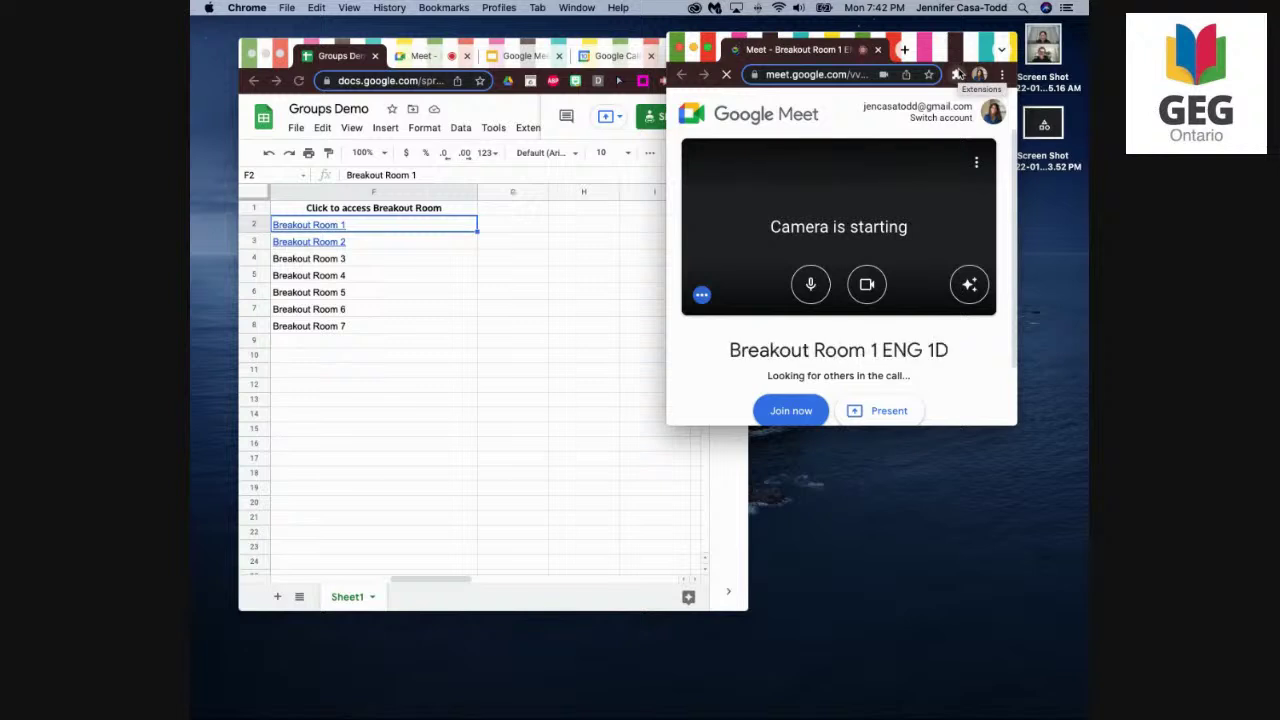
drag(919, 48, 972, 48)
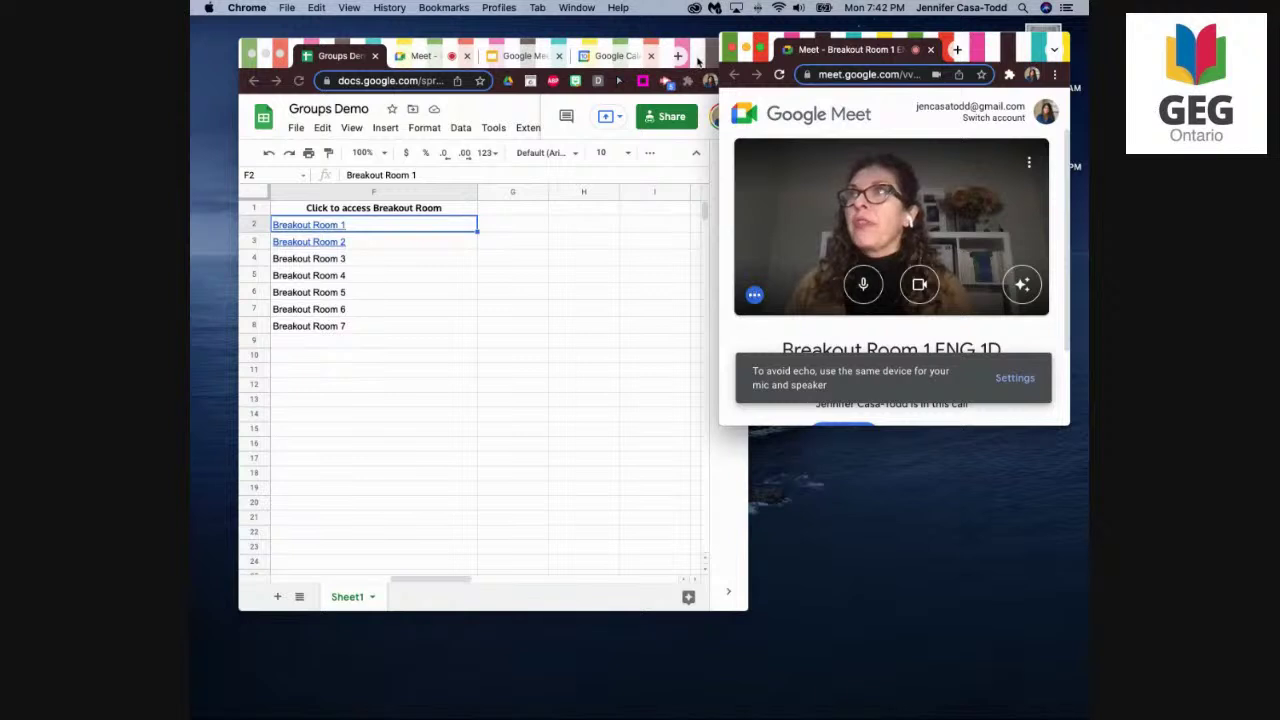
drag(700, 60, 670, 57)
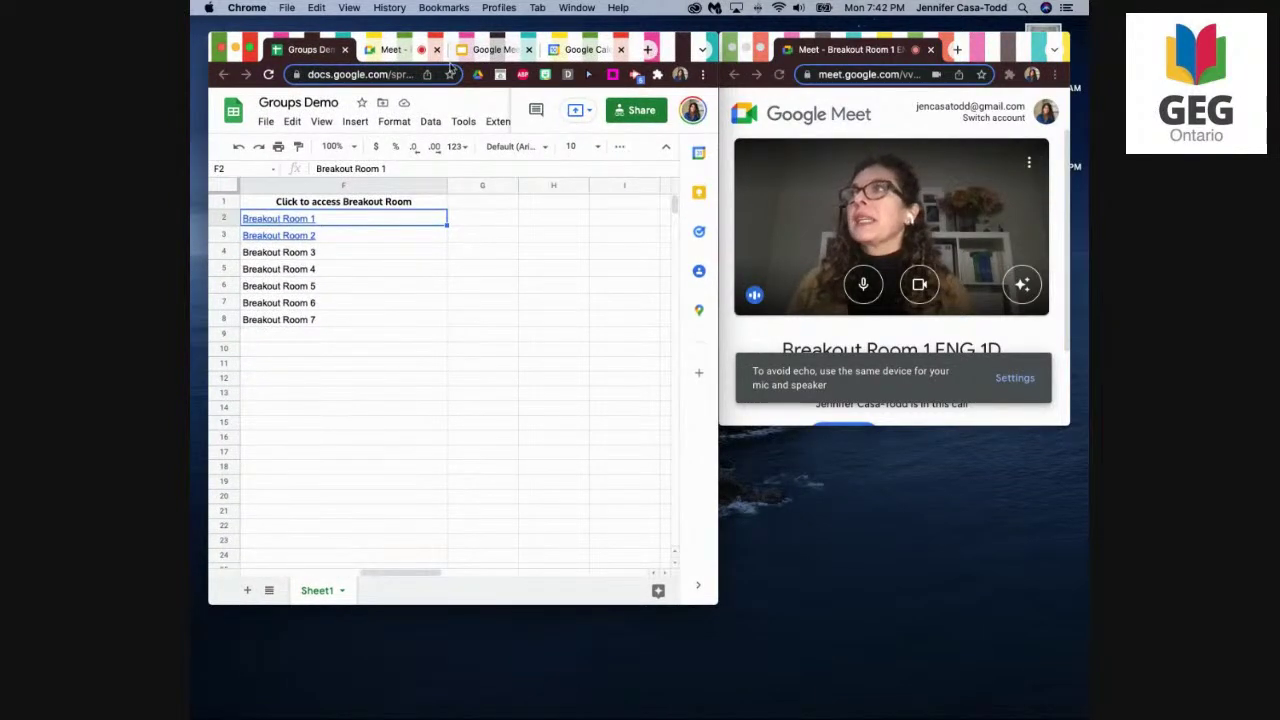
Open the Breakout Room 2 link from cell F3 in a separate Meet window below the first
click(301, 238)
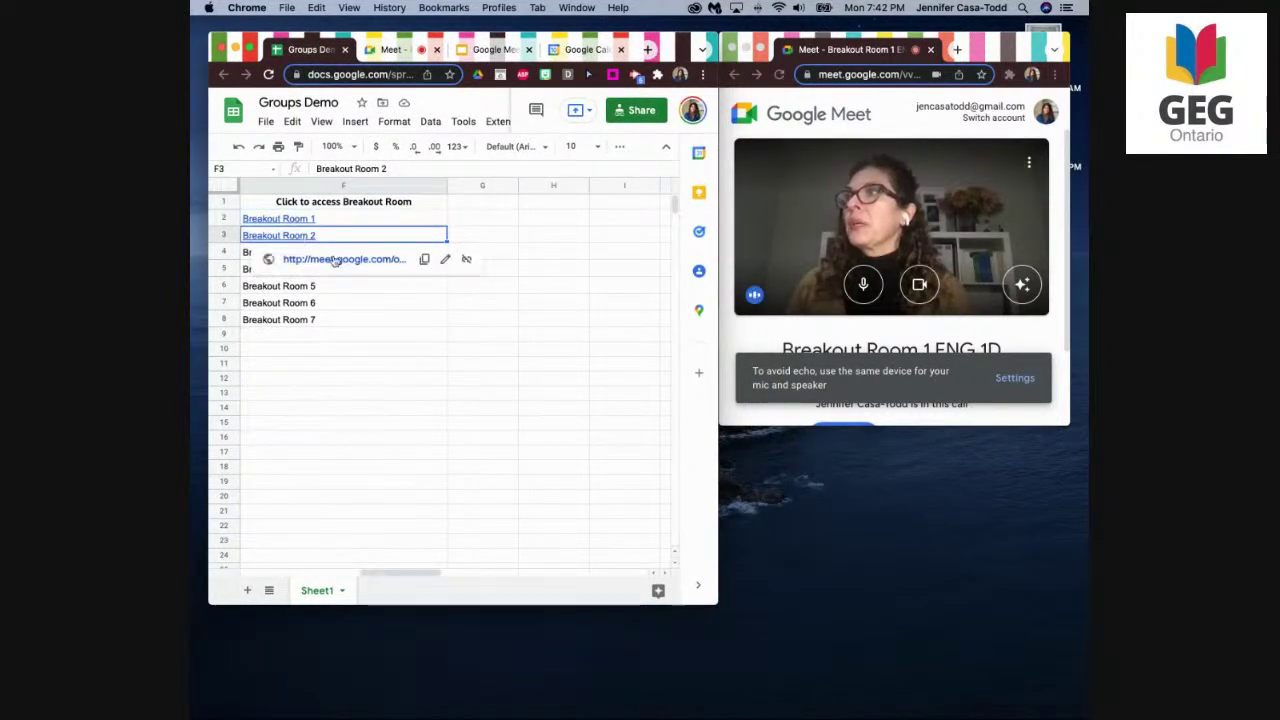
click(338, 262)
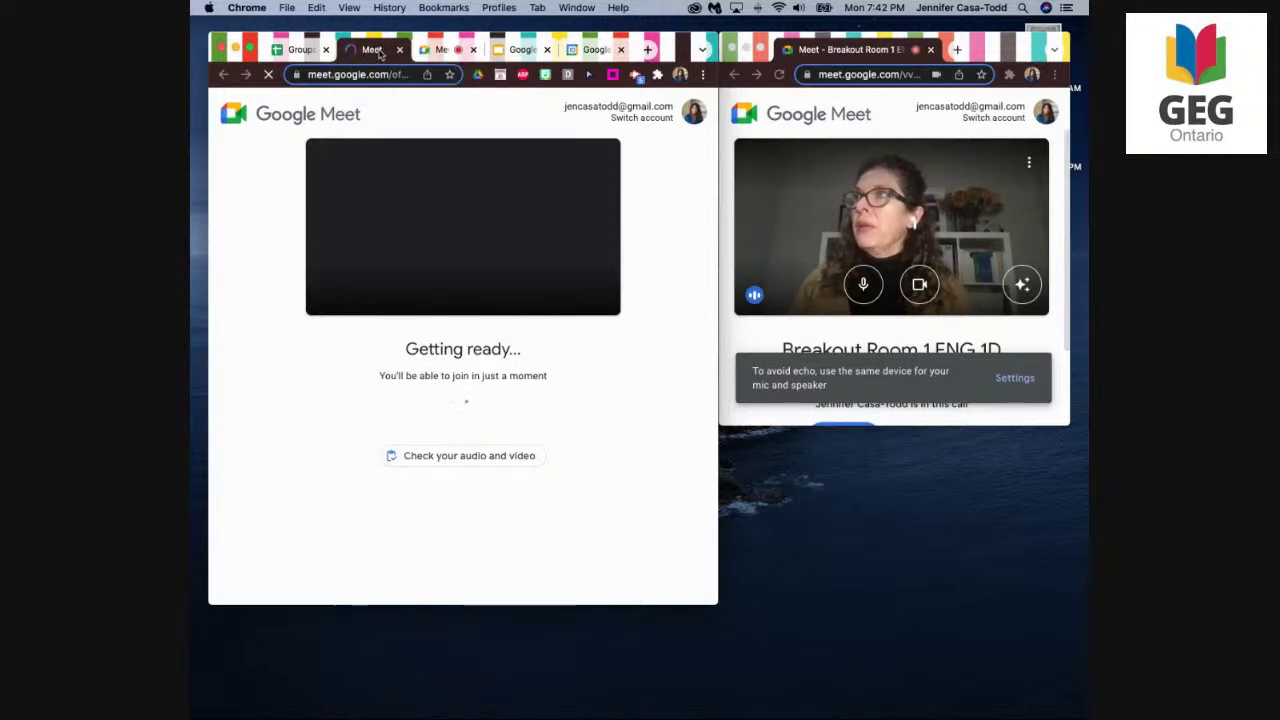
drag(378, 52, 801, 428)
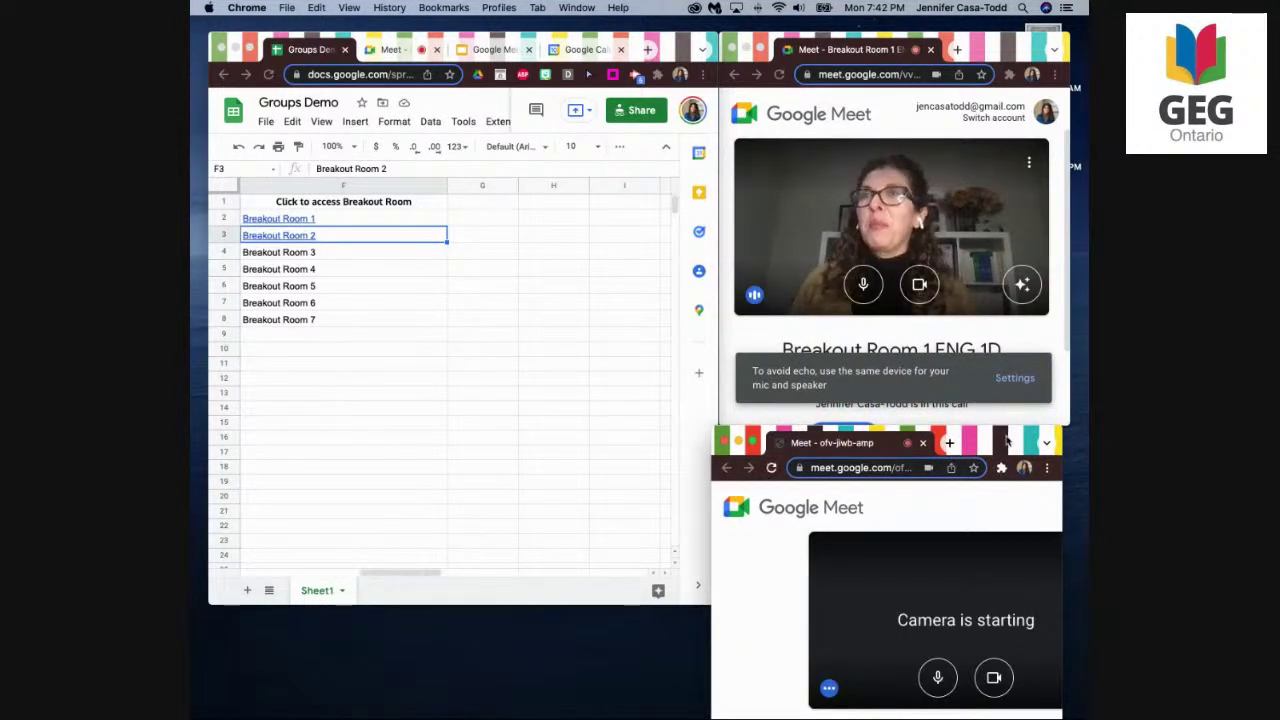
mouse_move(1009, 442)
mouse_down()
mouse_move(972, 422)
mouse_move(973, 398)
mouse_move(1018, 420)
mouse_up()
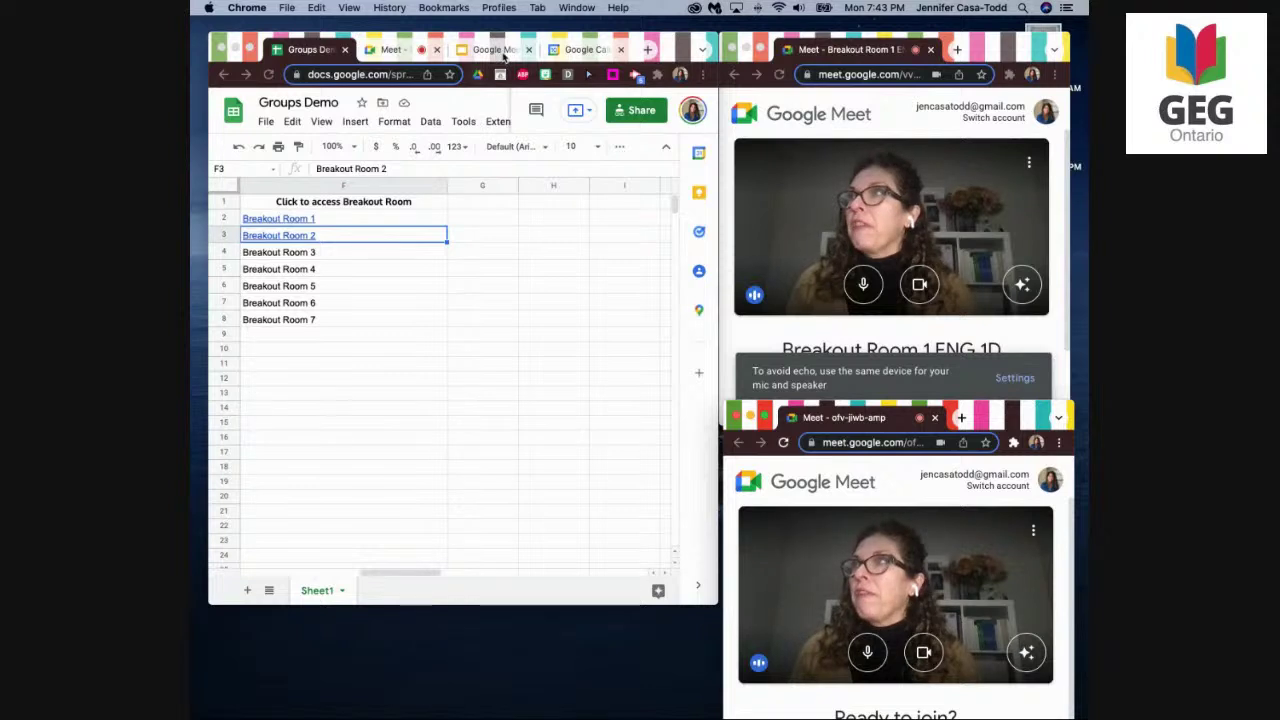
Close both breakout Meet windows and maximise the Groups Demo sheet window
click(986, 124)
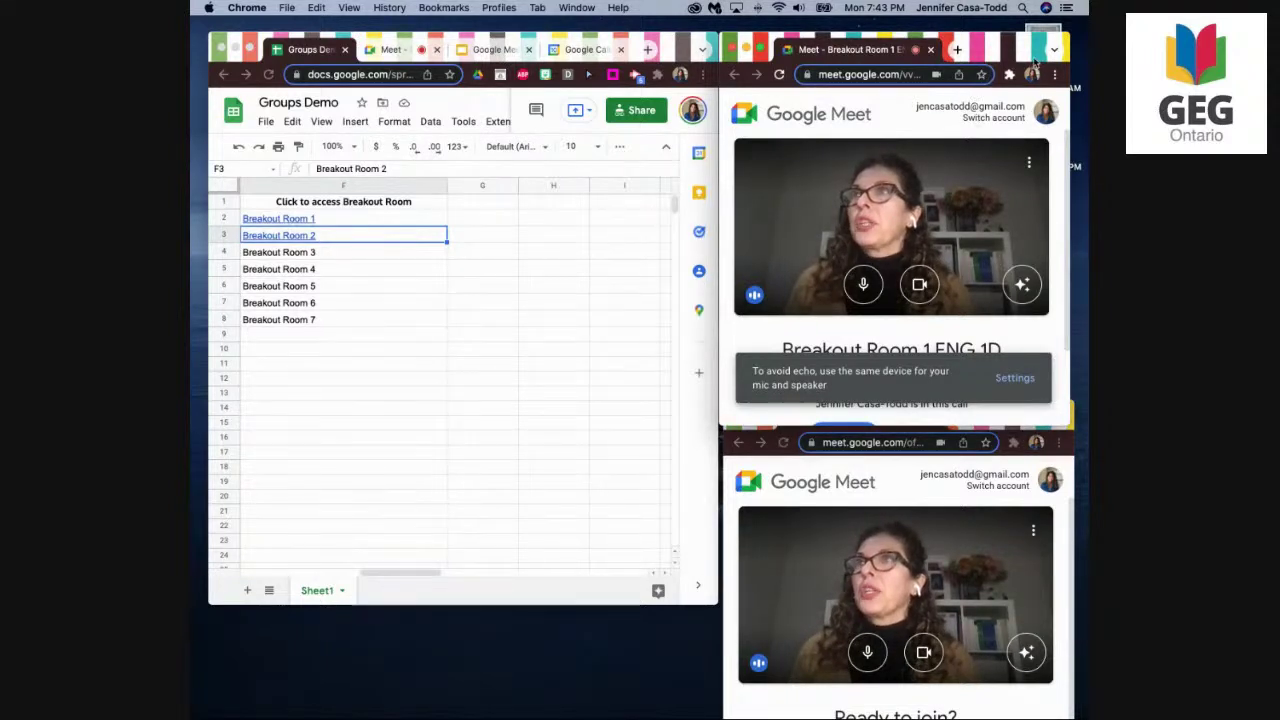
click(733, 48)
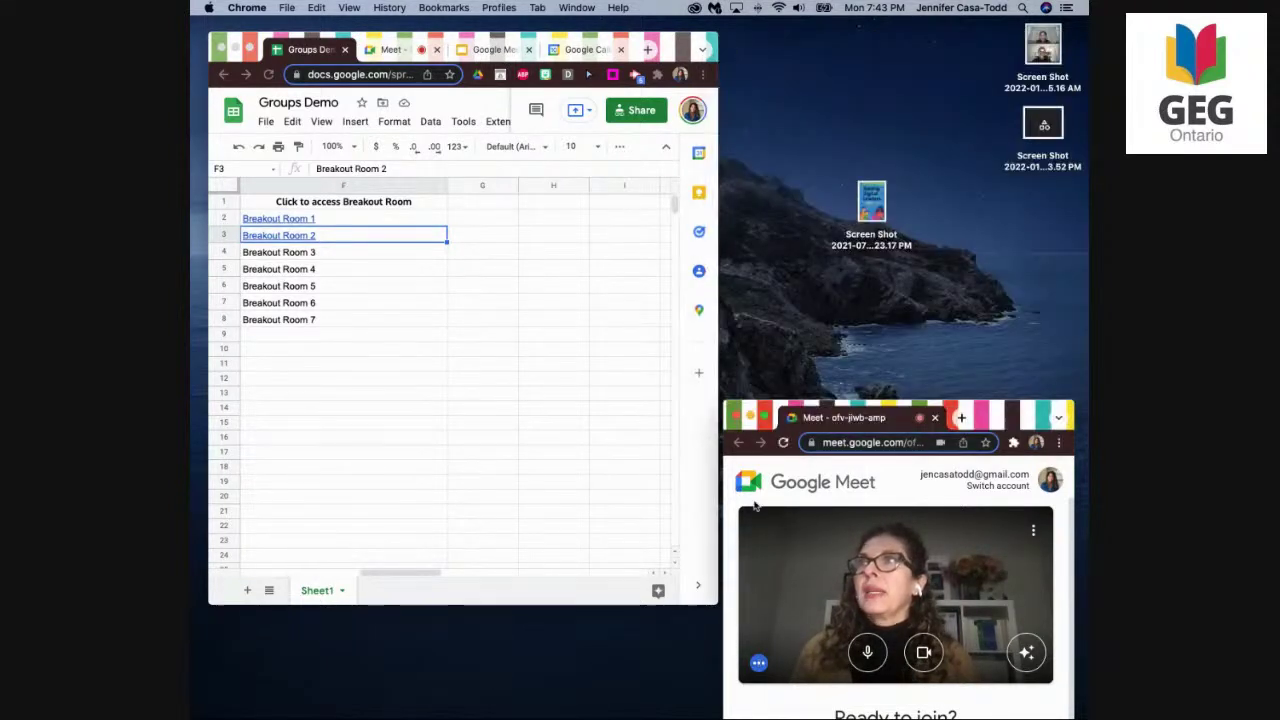
click(735, 417)
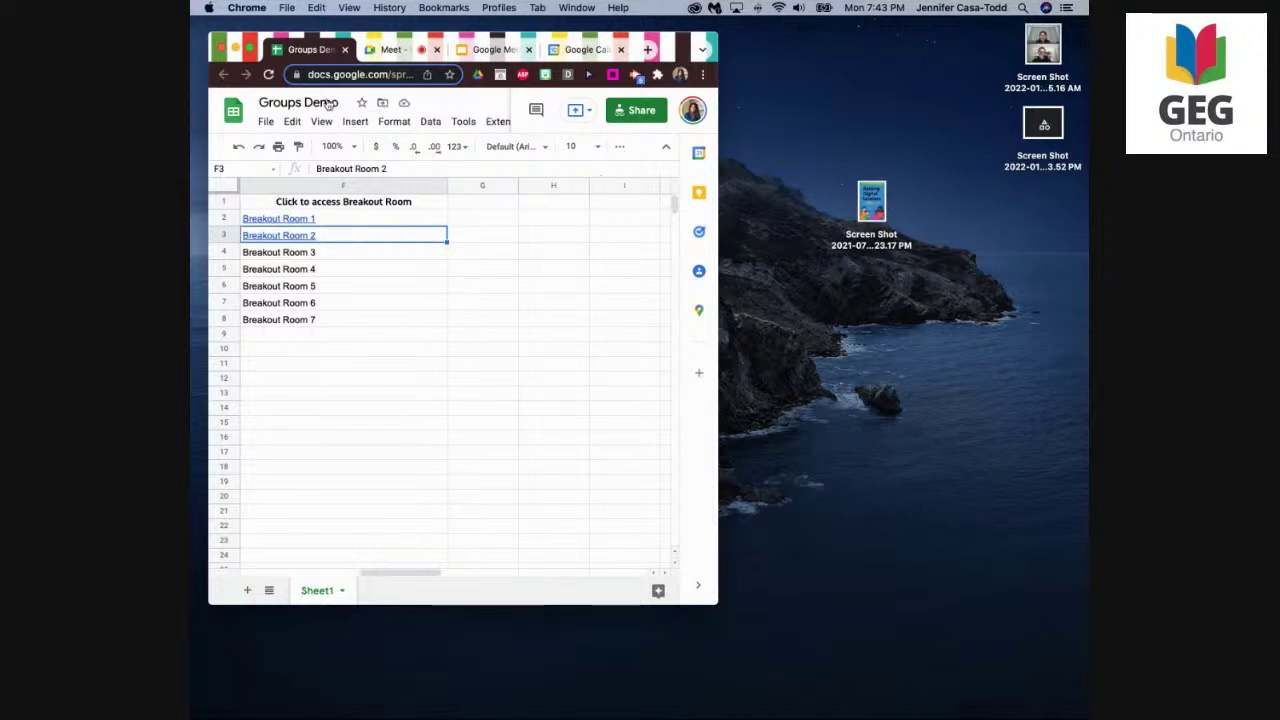
click(251, 48)
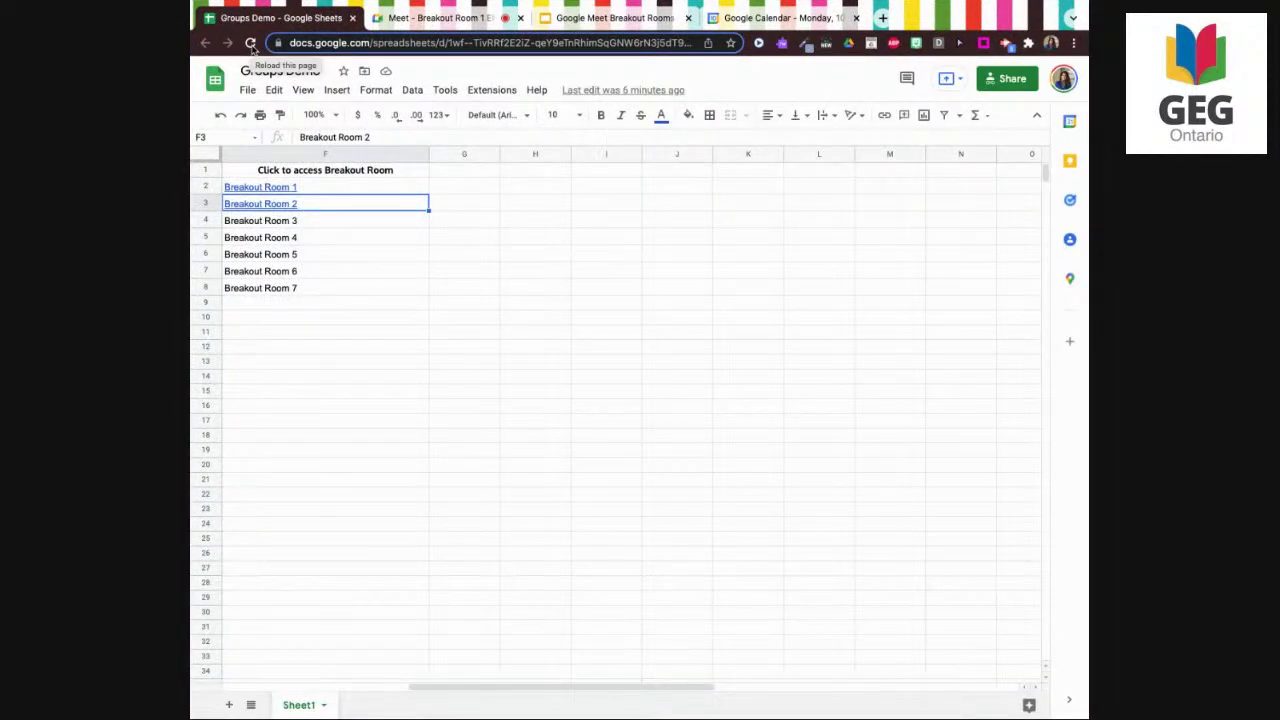
click(572, 22)
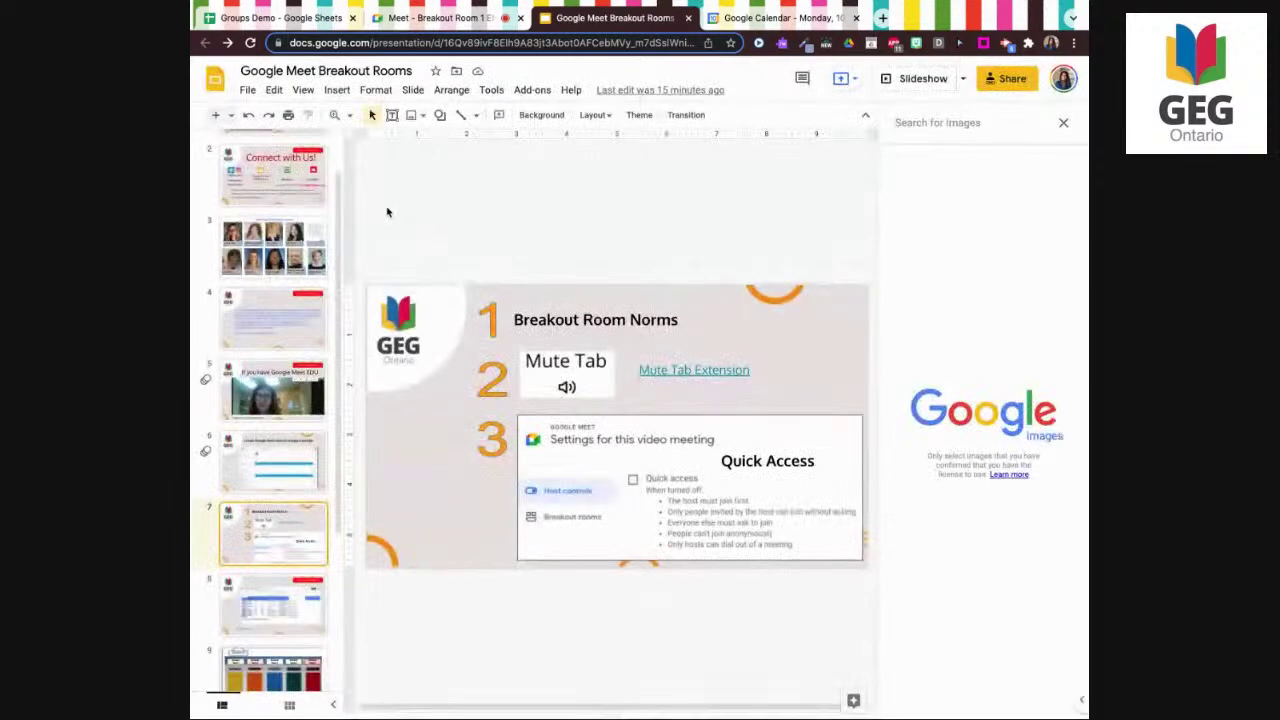
Step through slides 5, 6 and 8 of the Breakout Rooms deck to reach slide 9
key(Up)
key(Up)
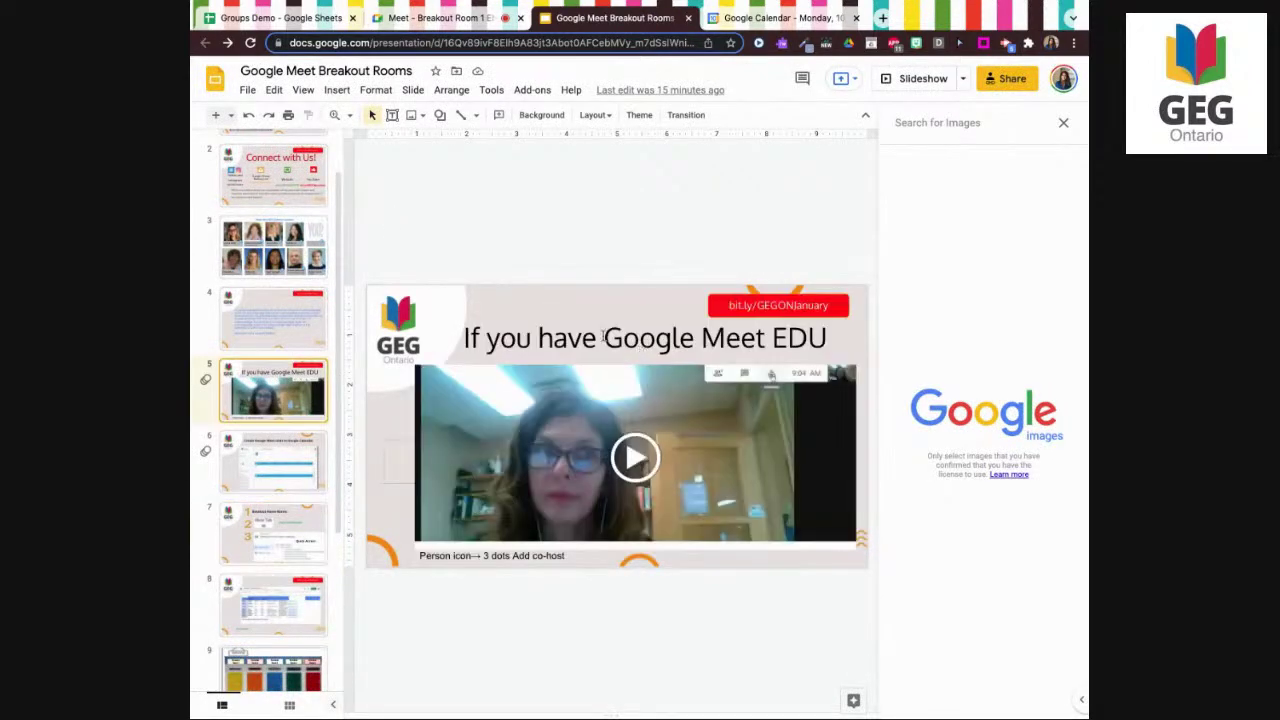
click(283, 482)
click(286, 614)
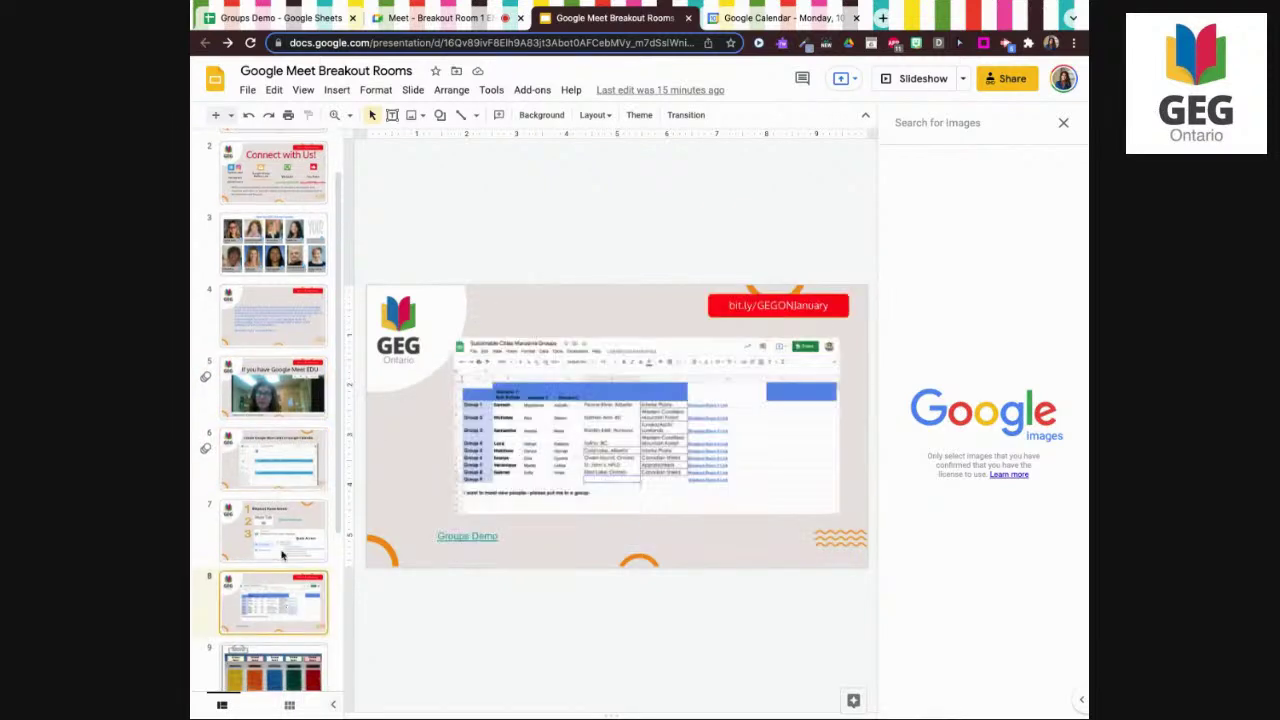
click(280, 486)
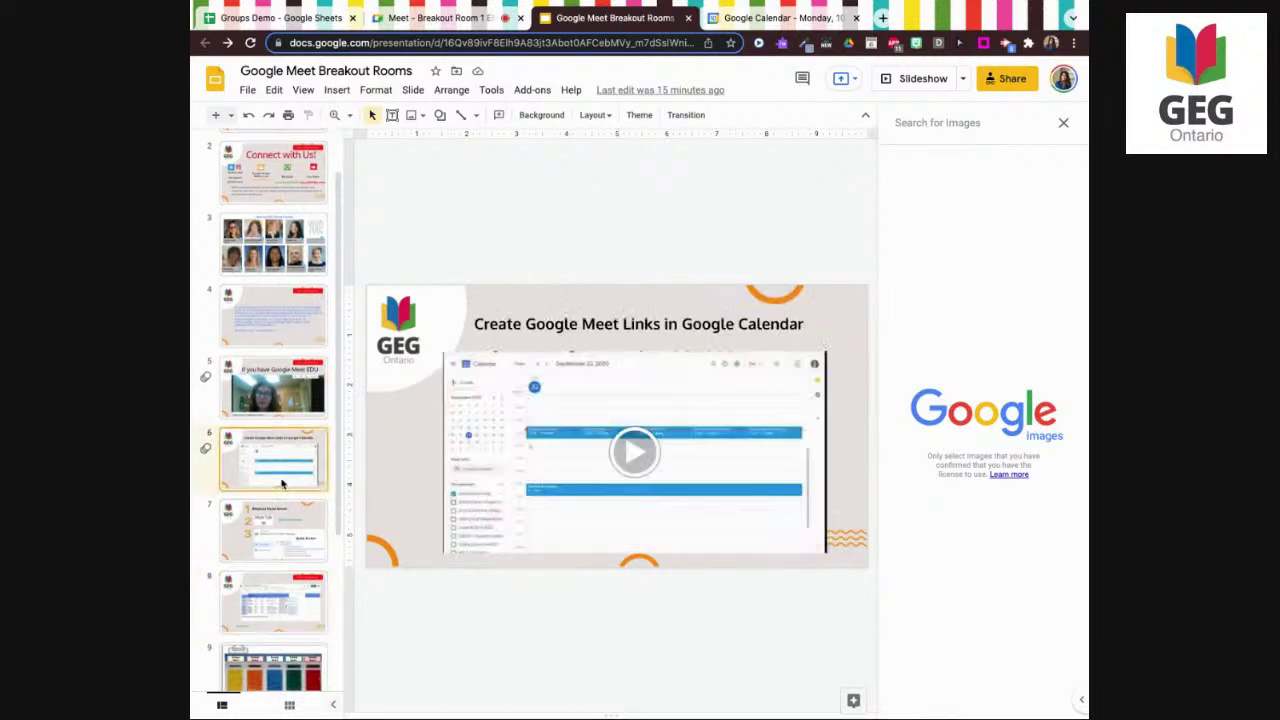
click(299, 597)
scroll(297, 598, down, 3)
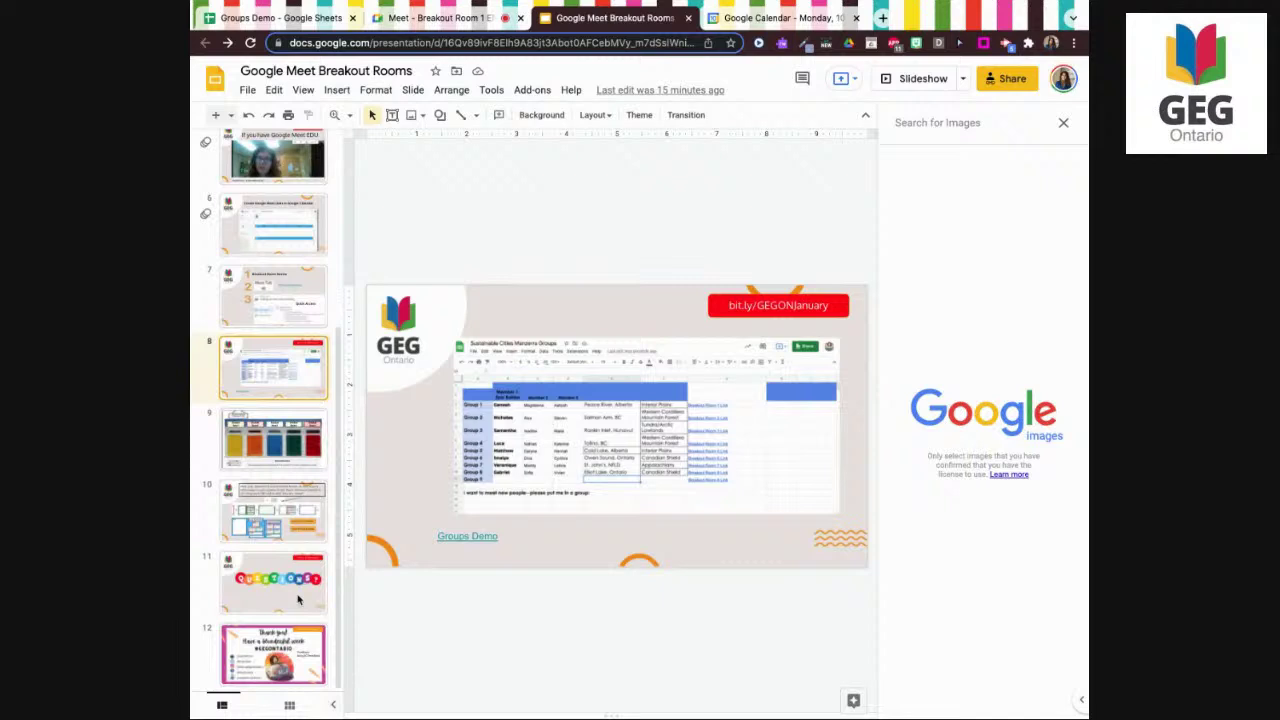
click(290, 458)
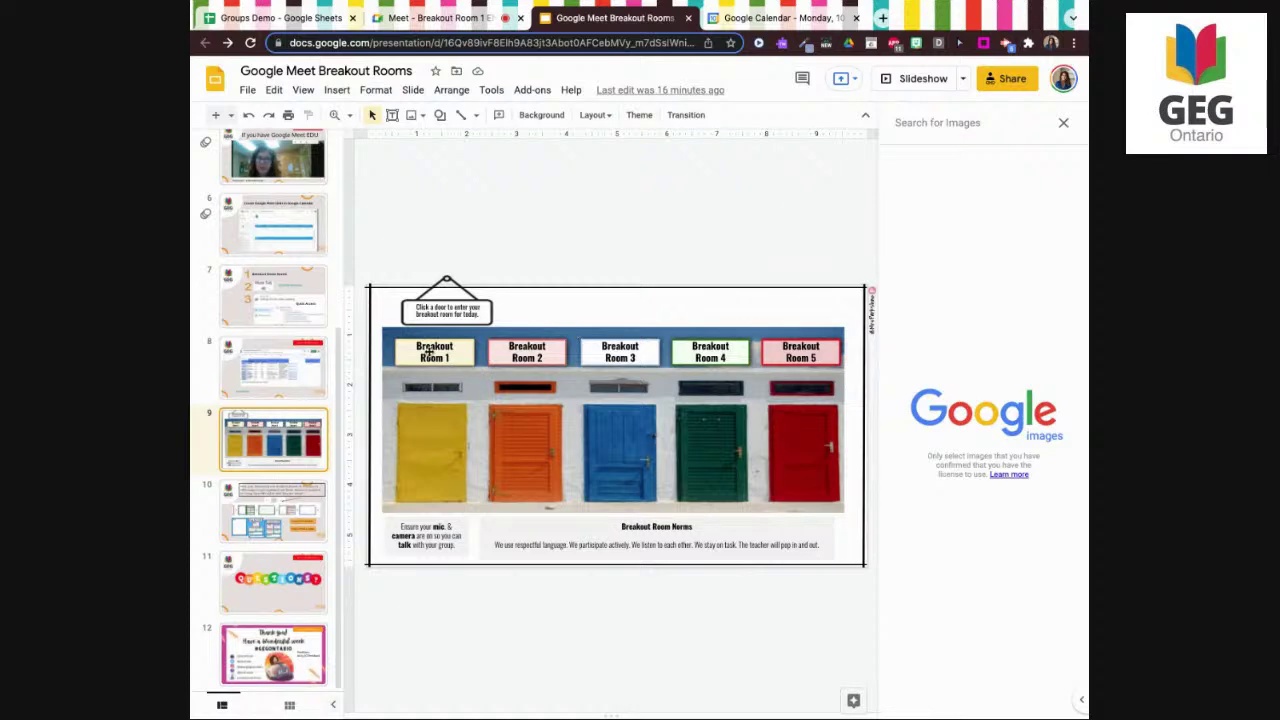
Select the Room 1 door box, then highlight the bit.ly/GEGONJanuary link on slide 8
click(430, 352)
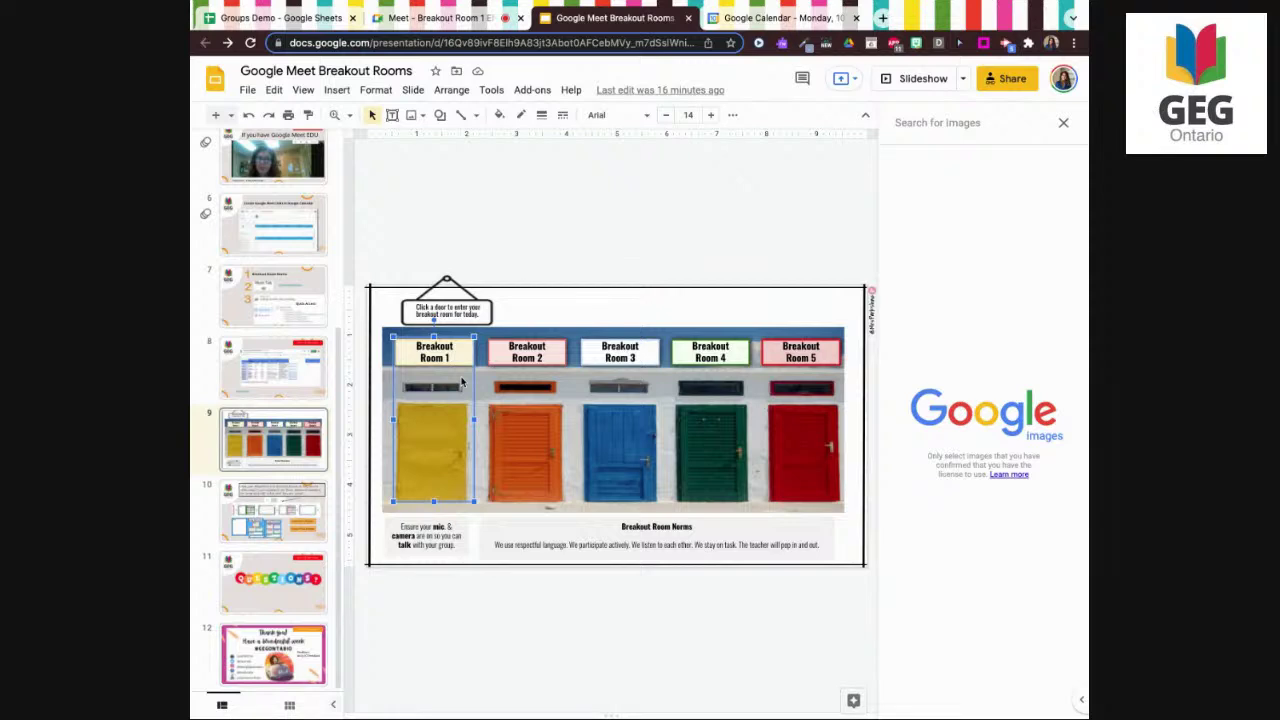
key(Escape)
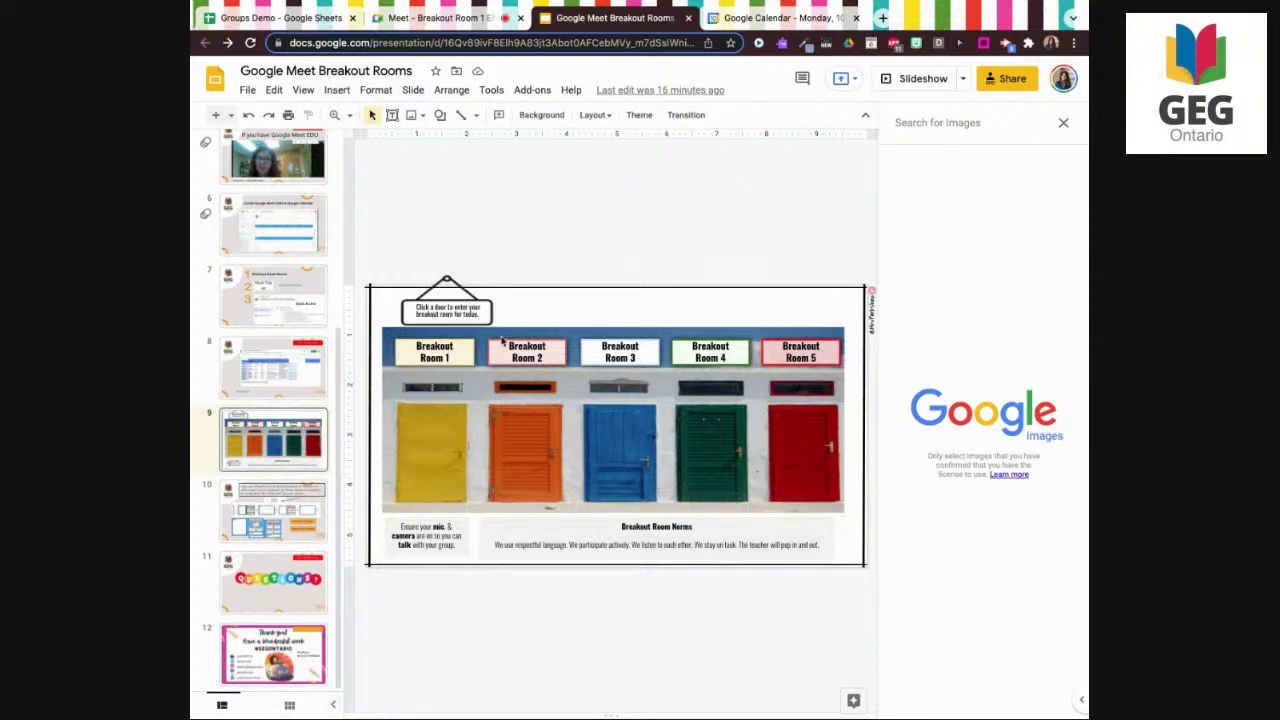
click(468, 396)
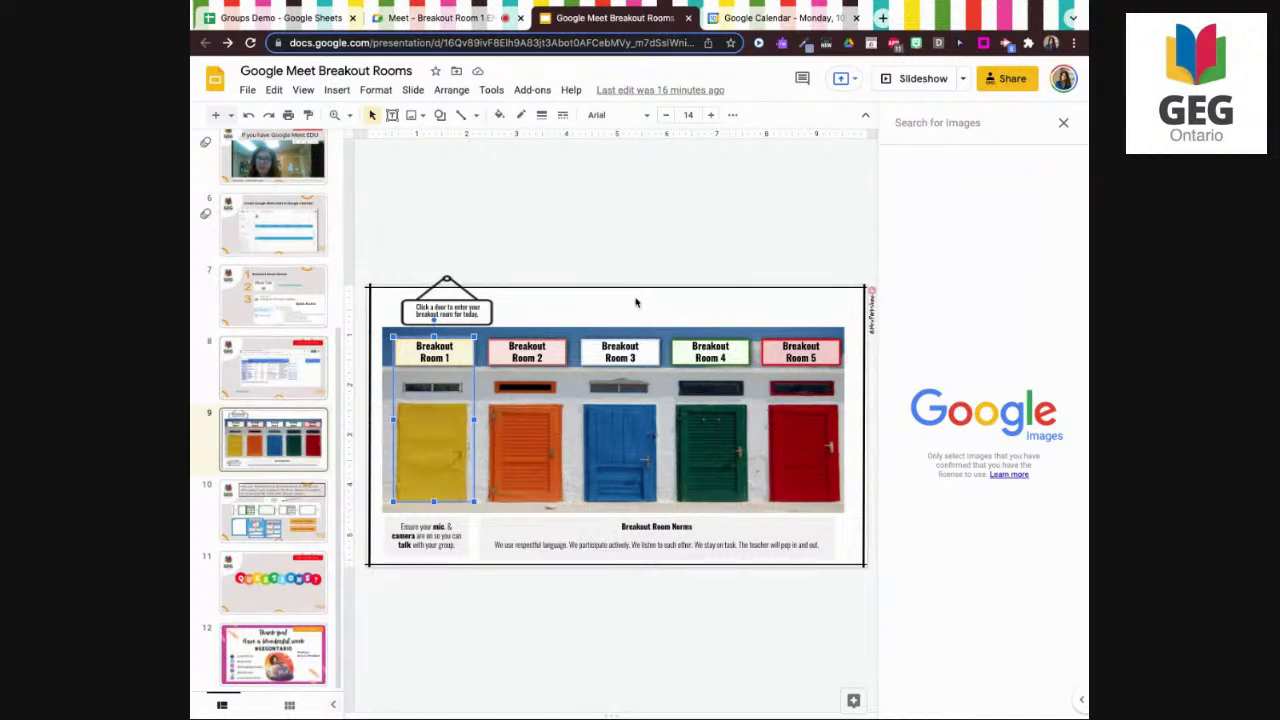
click(313, 352)
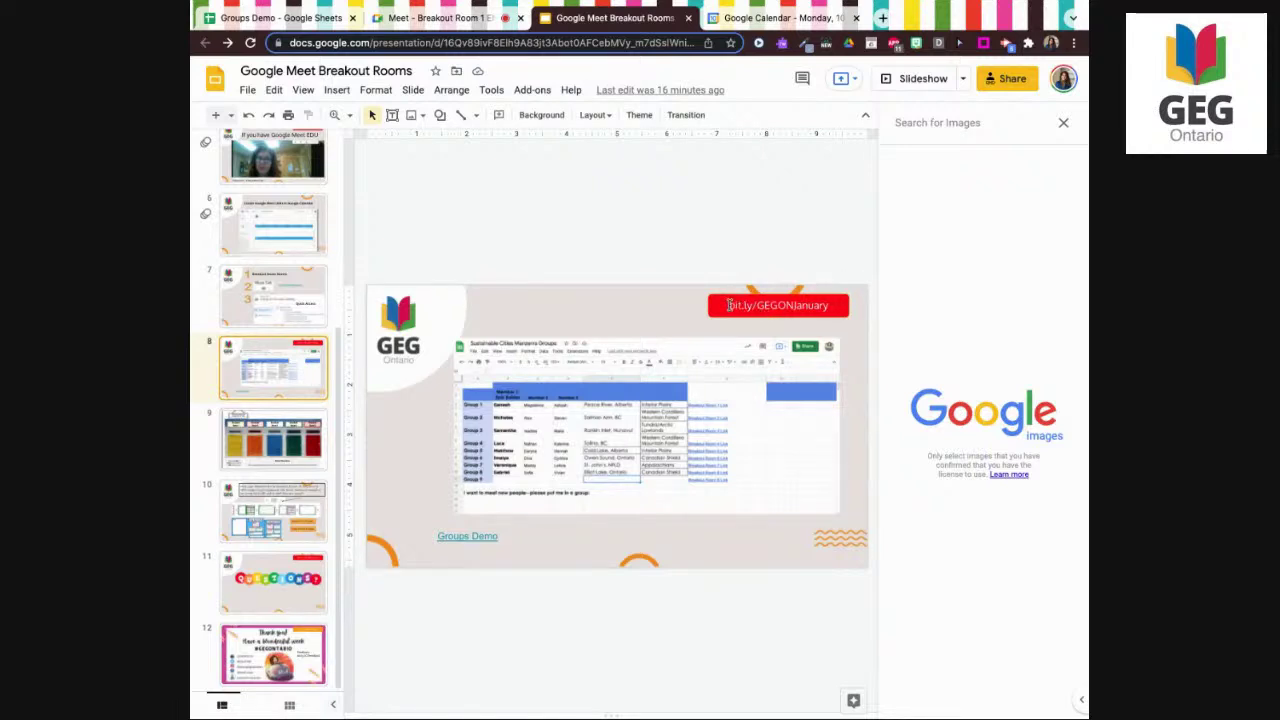
drag(728, 305, 830, 304)
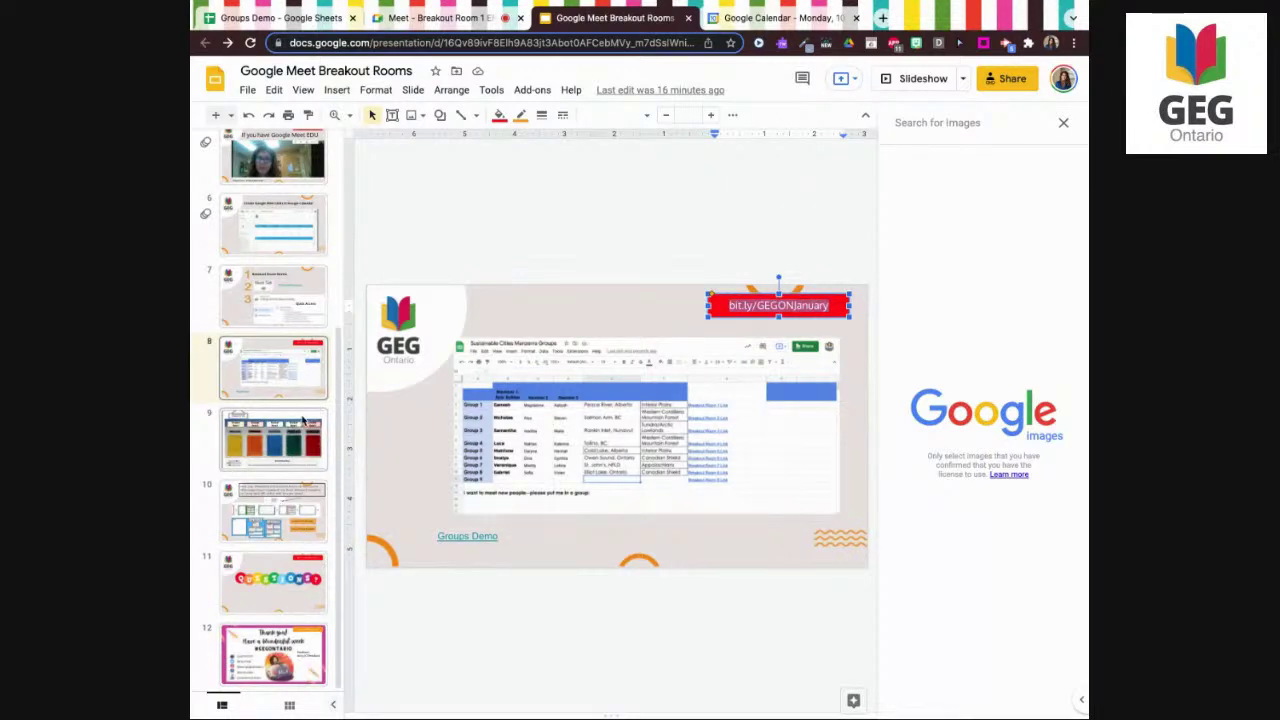
Open slide 9's actions menu and File > Make a copy, then cancel both without copying
right_click(302, 420)
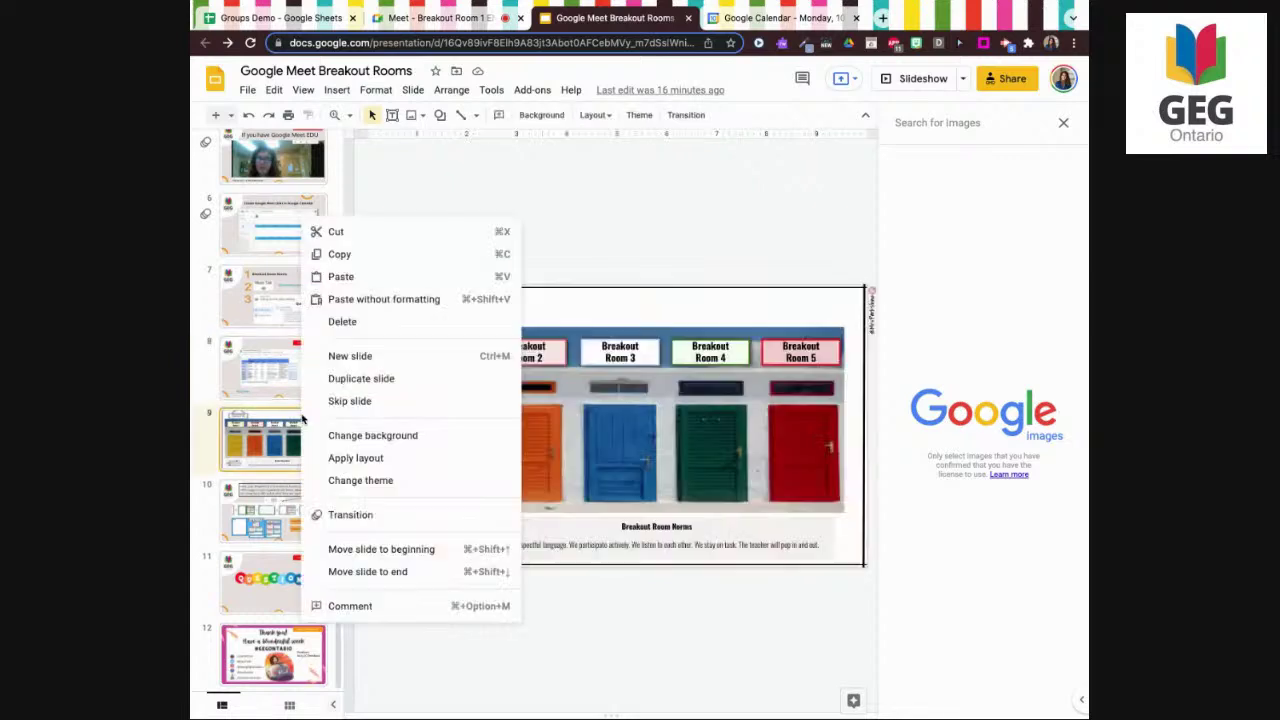
click(302, 420)
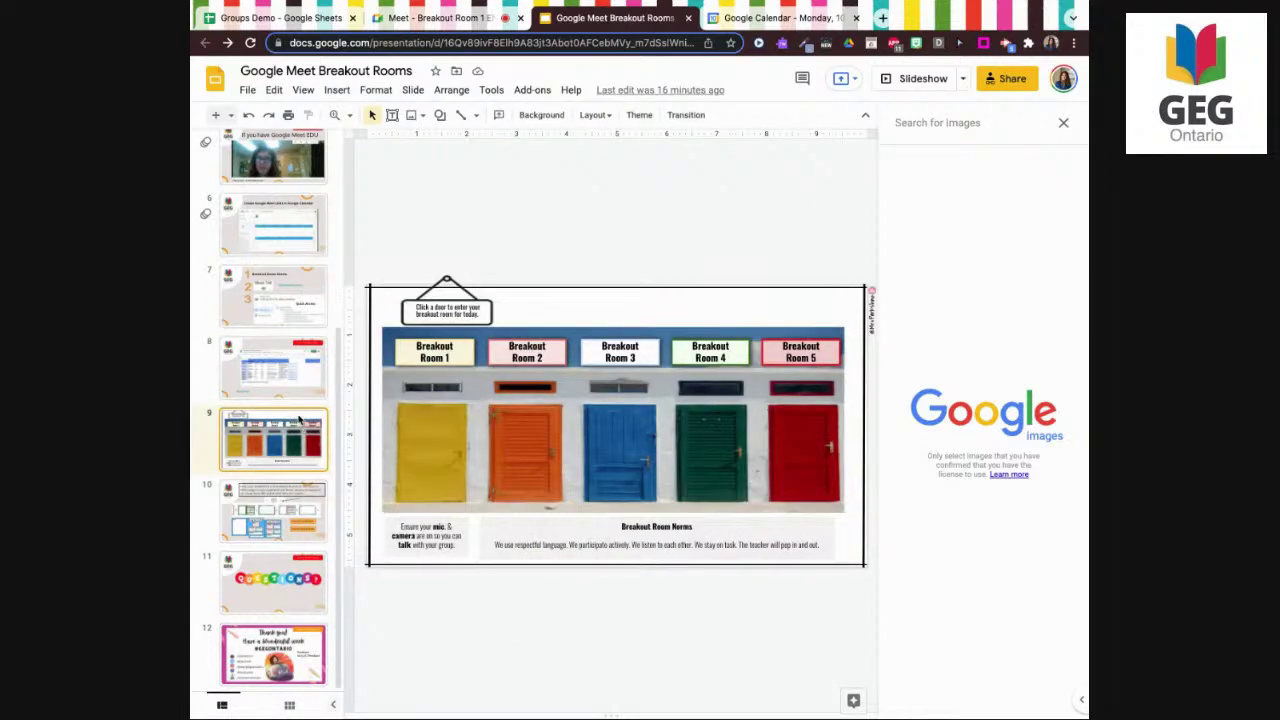
click(247, 89)
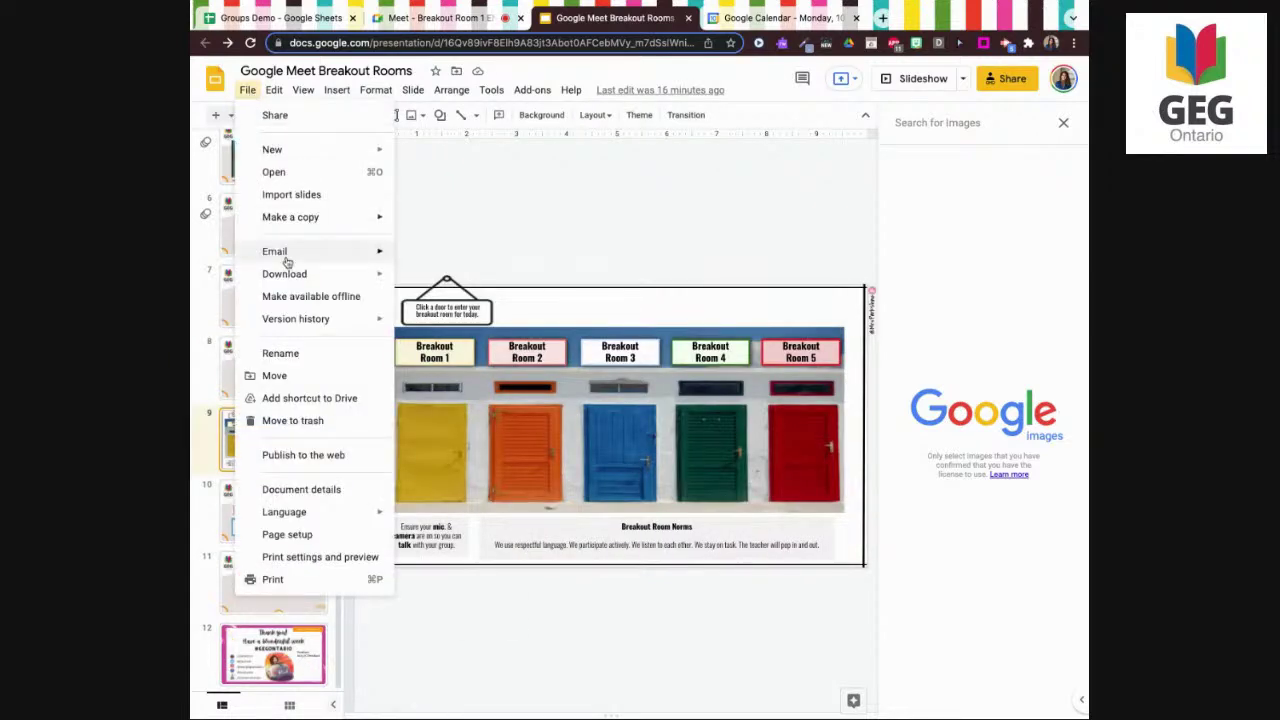
mouse_move(285, 257)
mouse_move(287, 226)
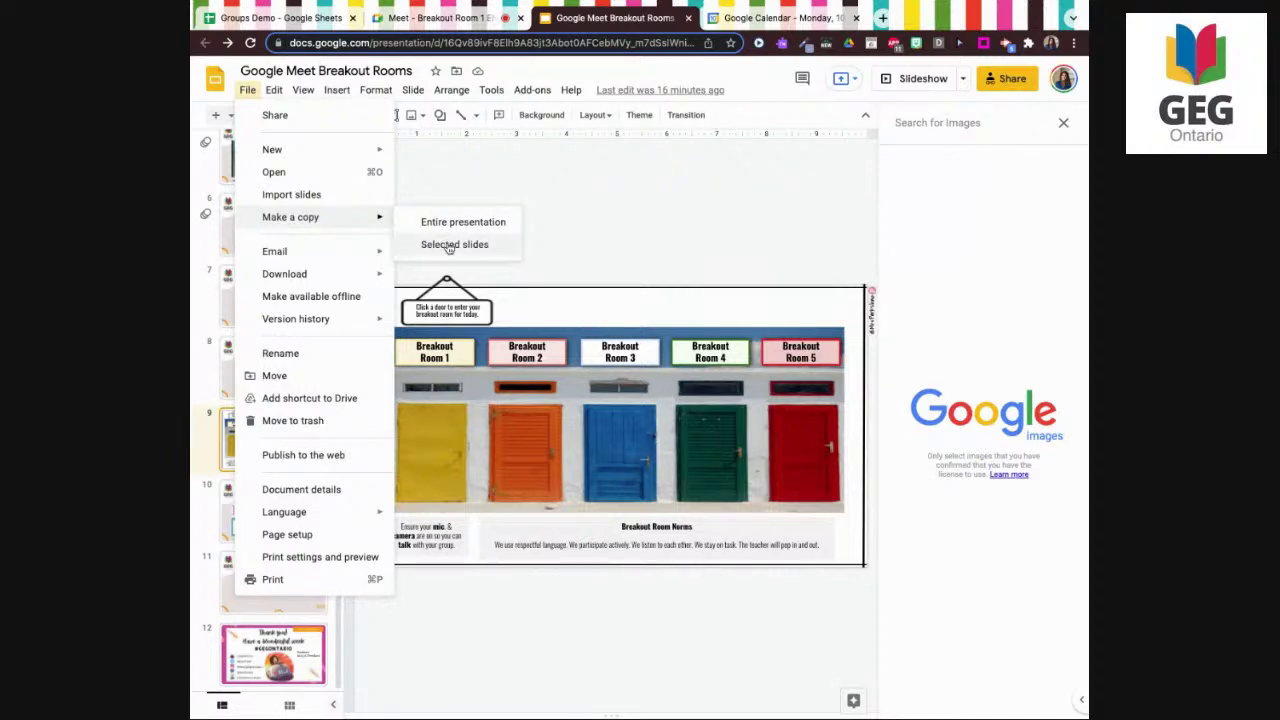
click(626, 180)
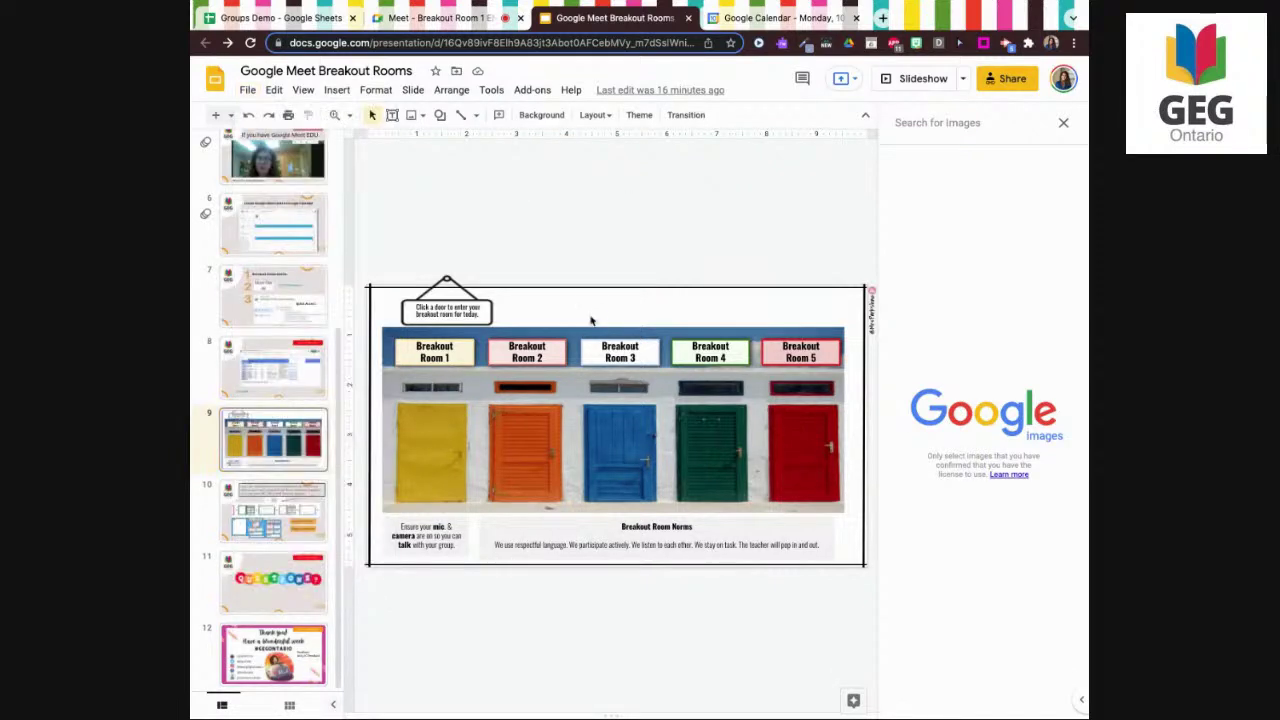
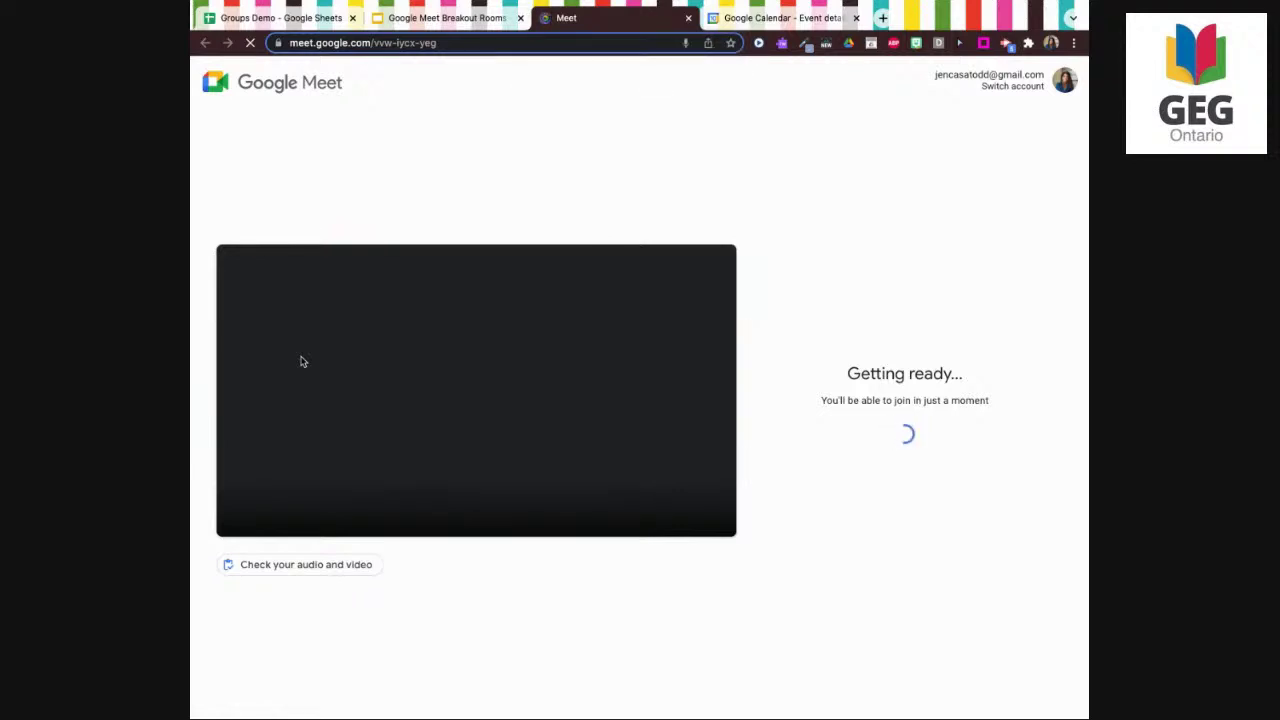
Bring up the Breakout Rooms presentation and exit the slideshow back to the editor
click(461, 20)
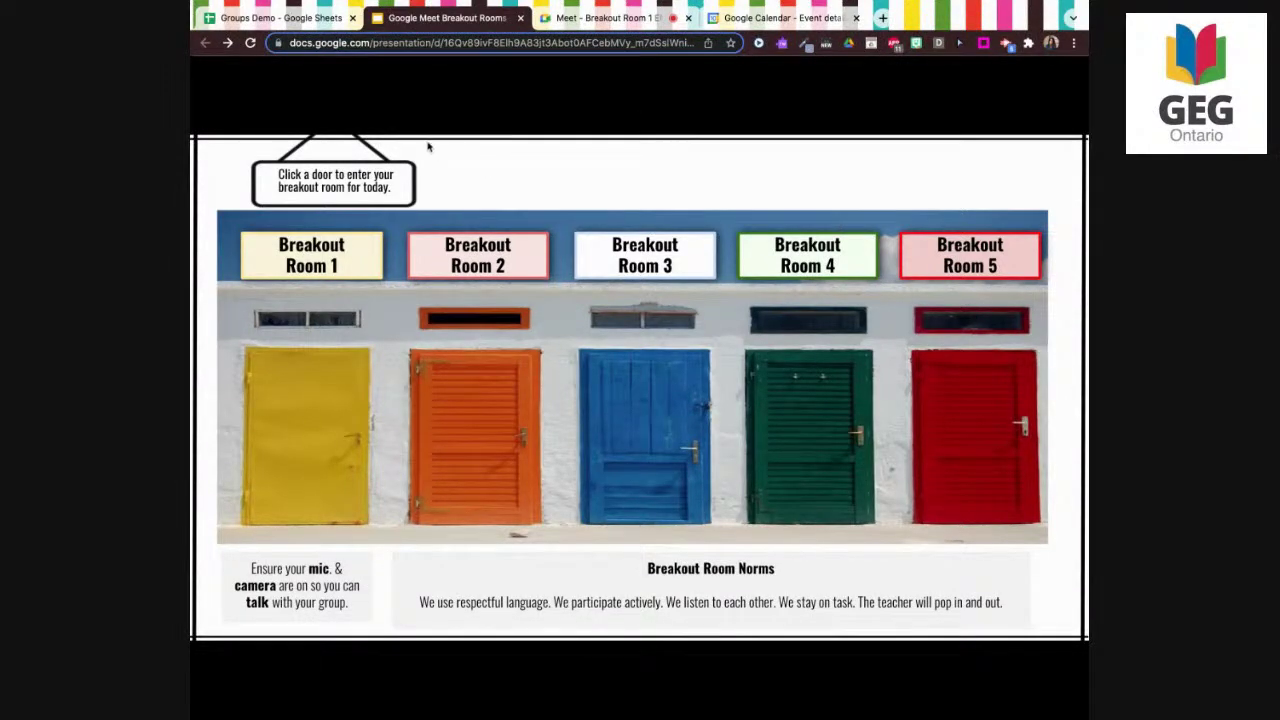
key(Escape)
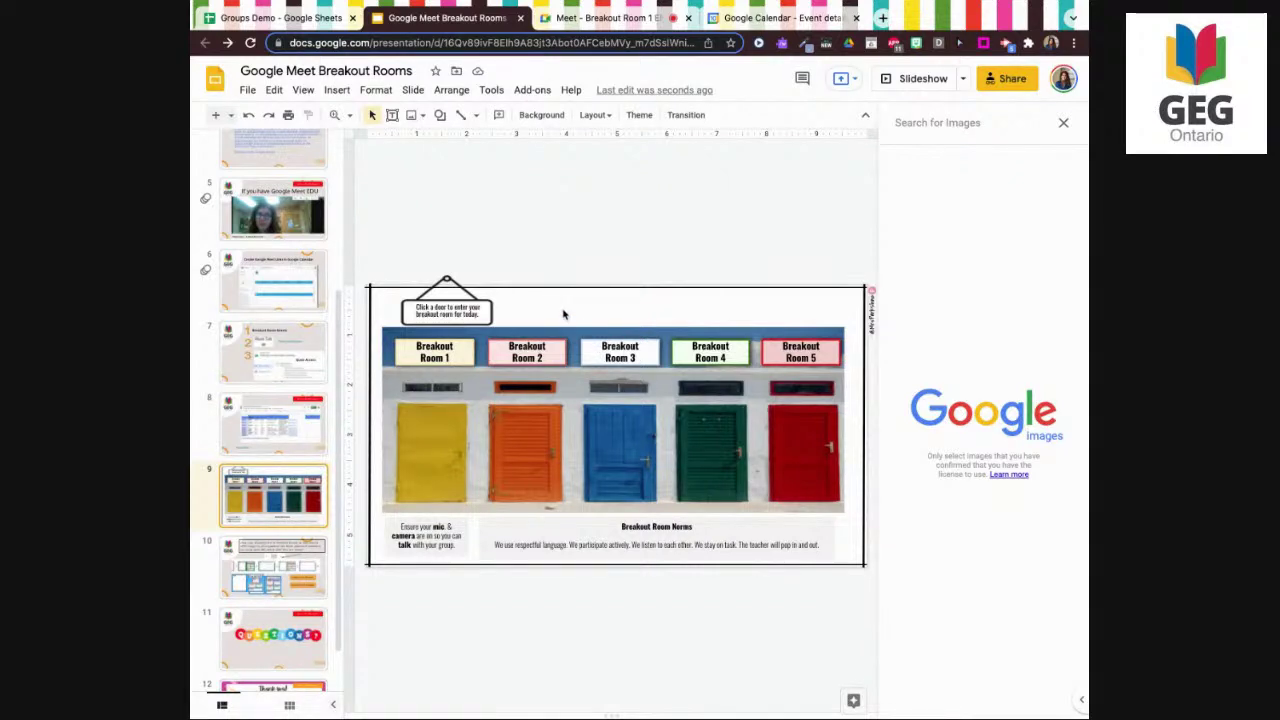
Draw an oval and position it over the Breakout Room 2 door sign
click(440, 115)
mouse_move(462, 147)
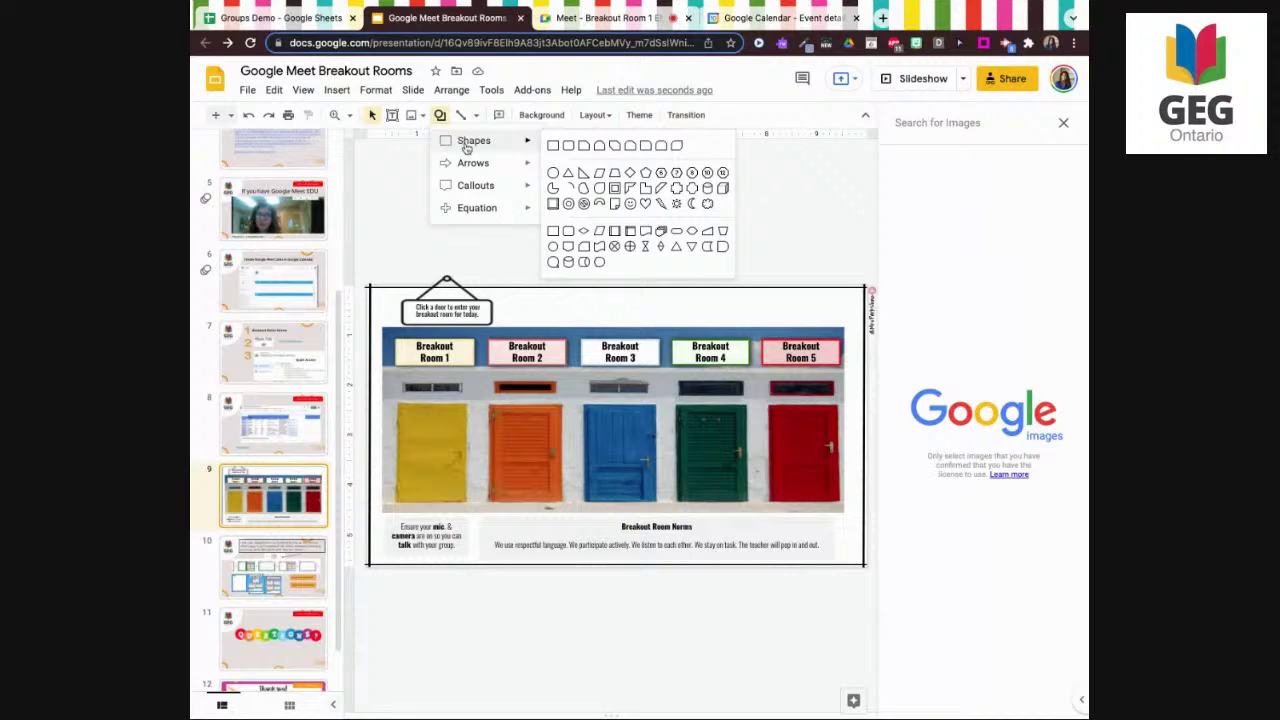
click(554, 174)
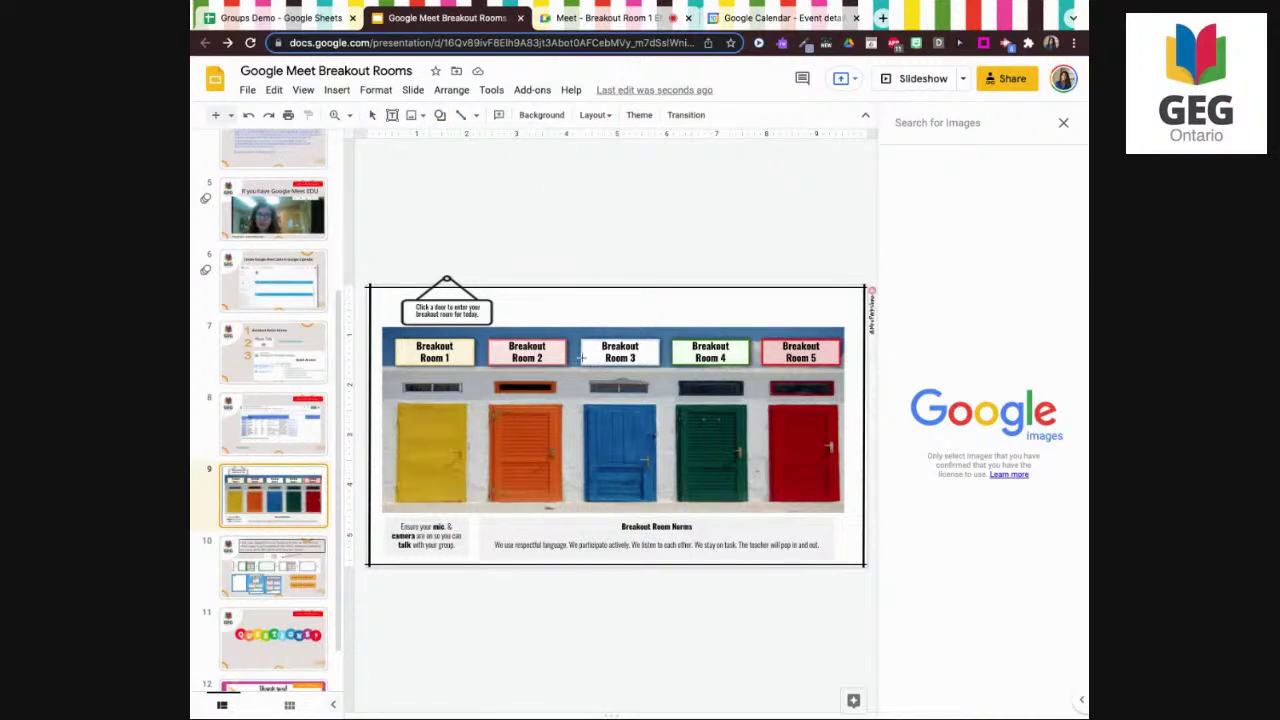
drag(479, 428, 584, 358)
drag(545, 422, 538, 391)
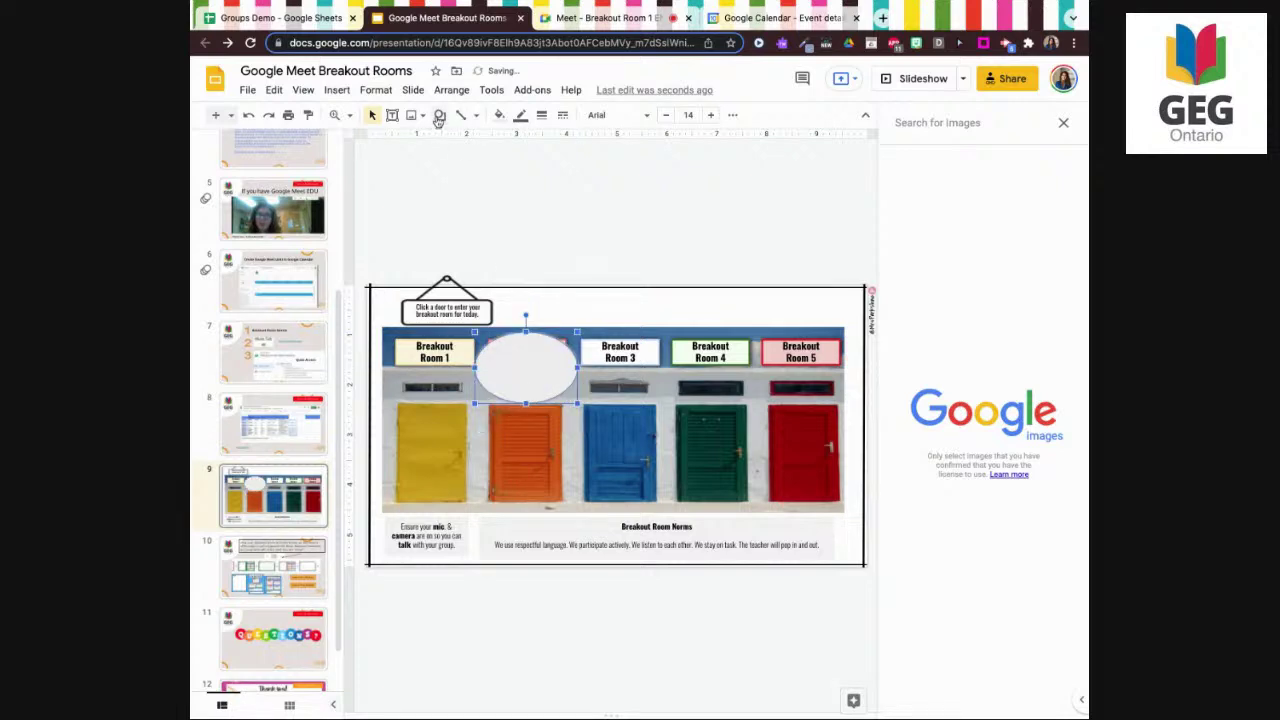
Make the oval's fill and border transparent, close the Meet tab, and go to Calendar
click(499, 115)
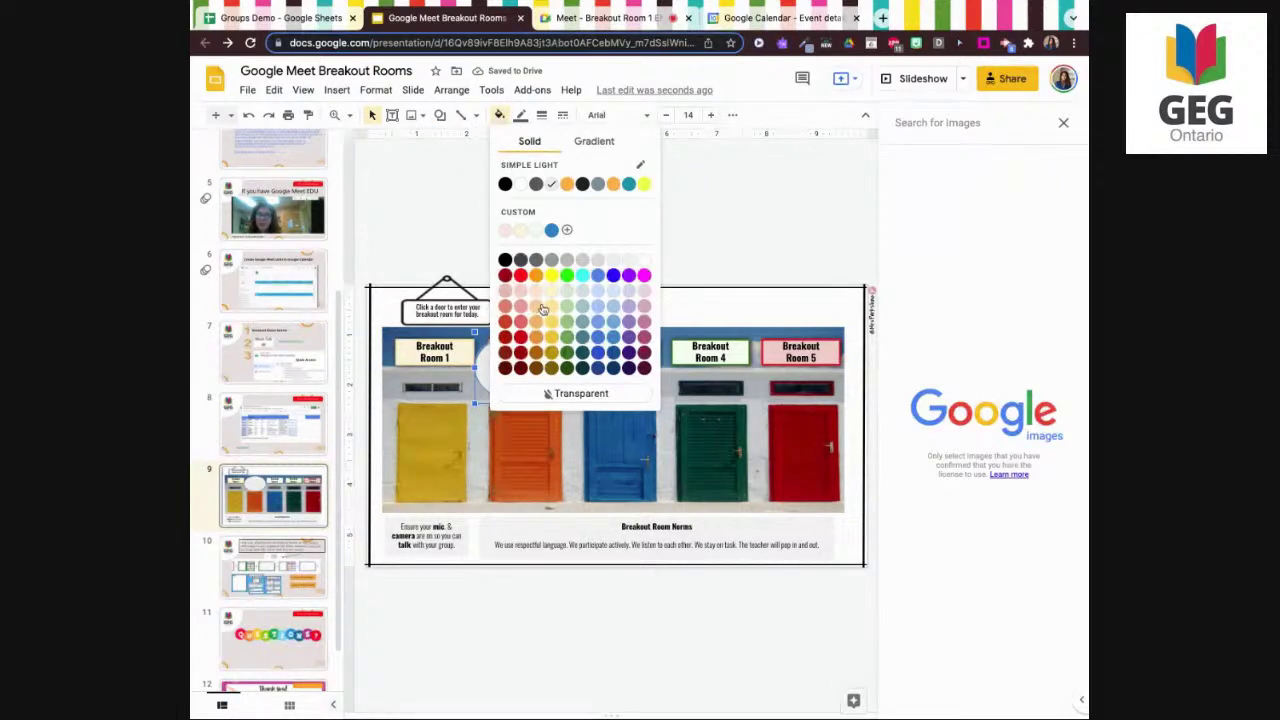
click(572, 393)
click(522, 117)
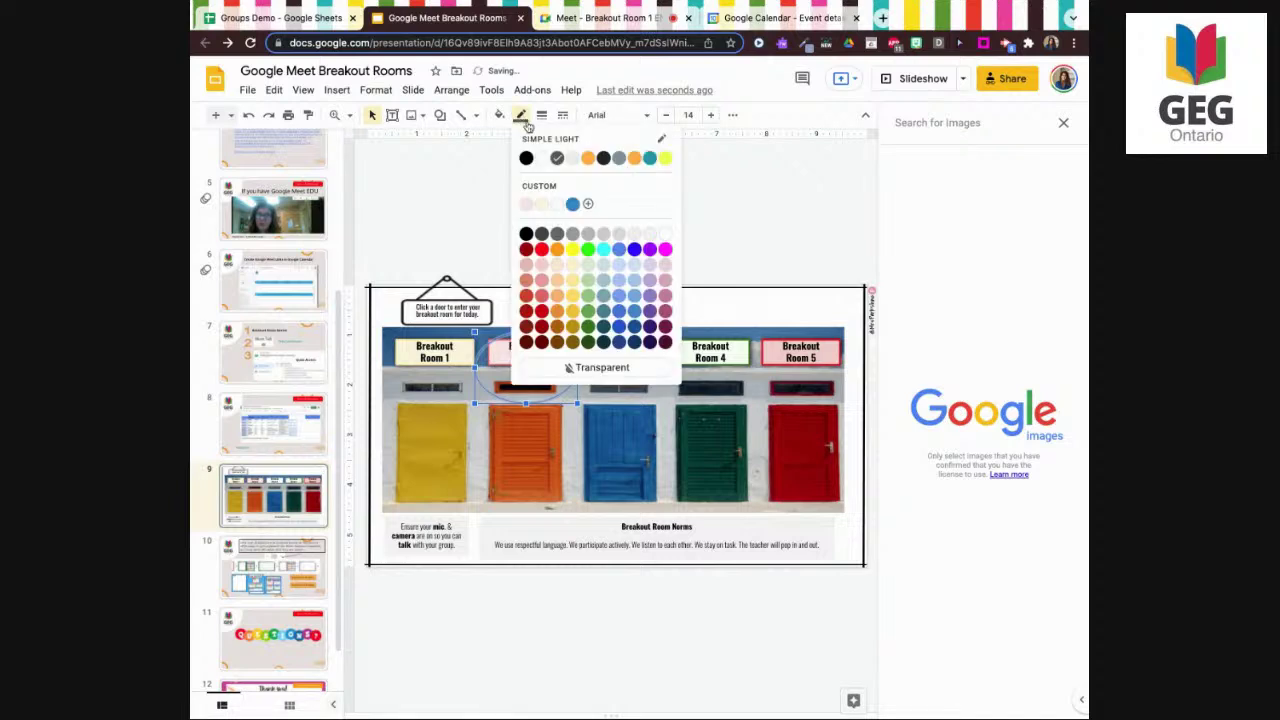
click(572, 367)
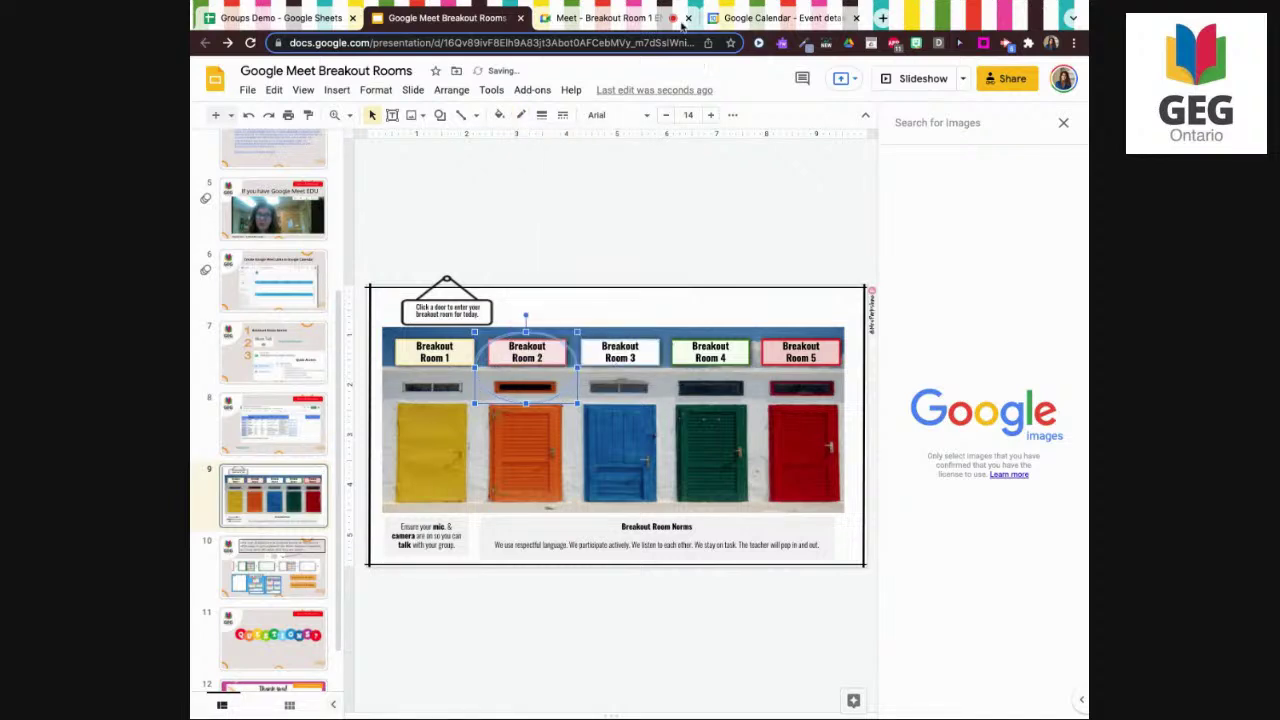
click(688, 20)
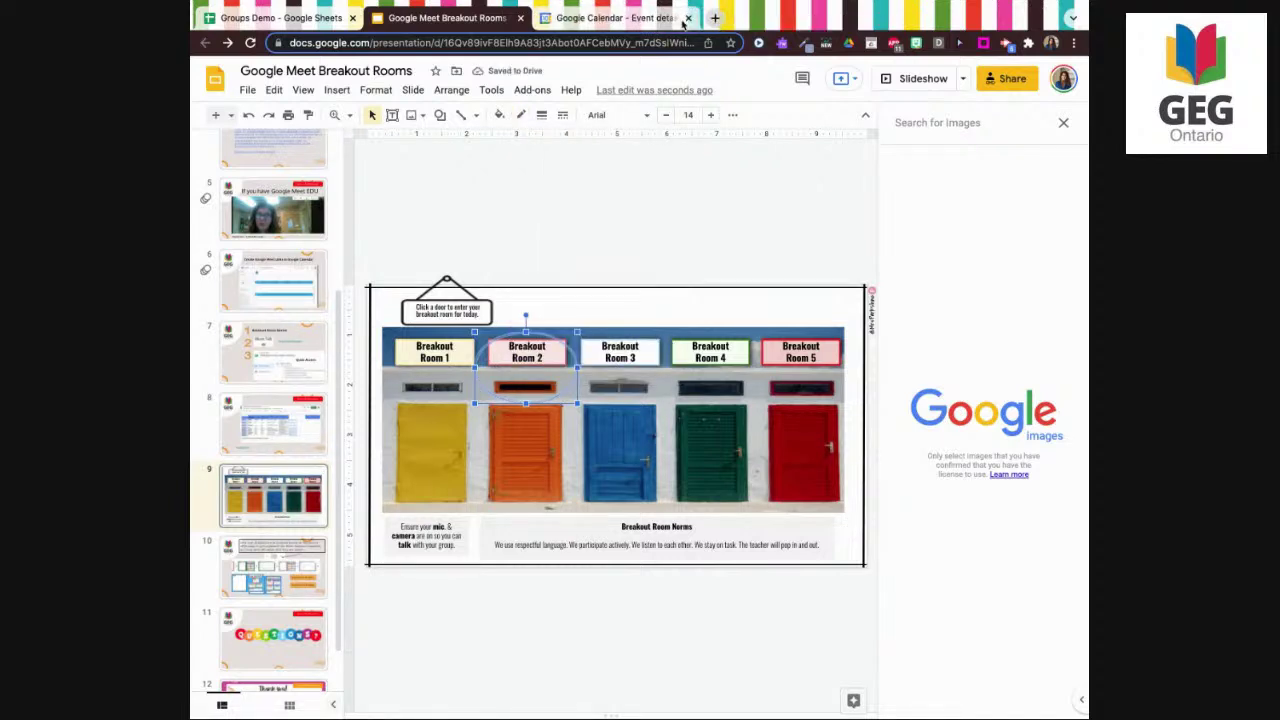
click(630, 18)
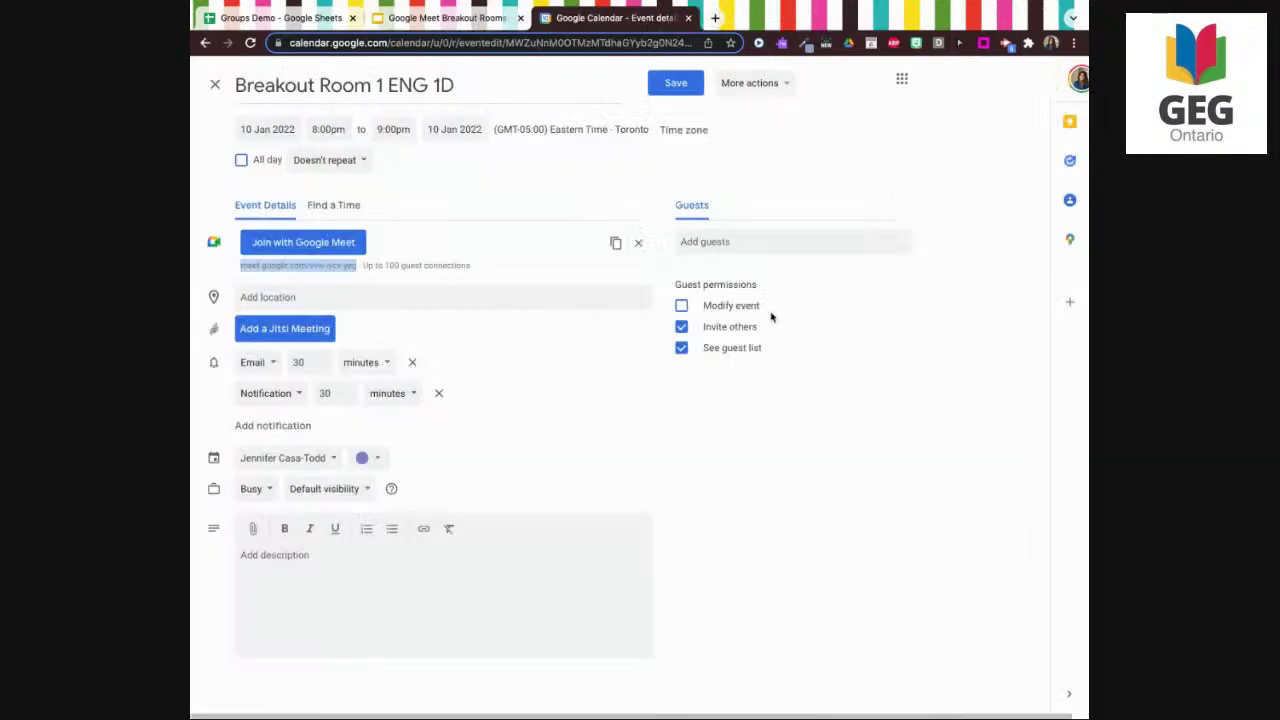
Copy the Meet link from the Breakout Room 2 ENG 2D event and return to Slides
click(215, 84)
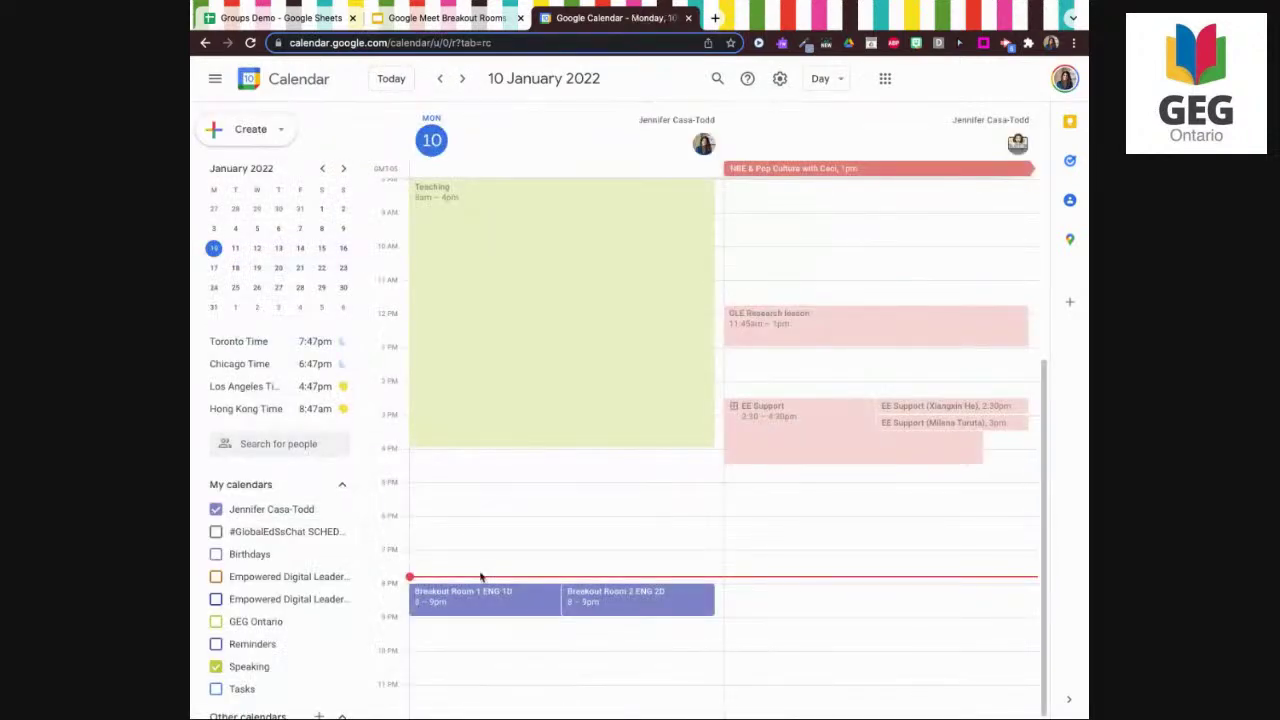
click(613, 593)
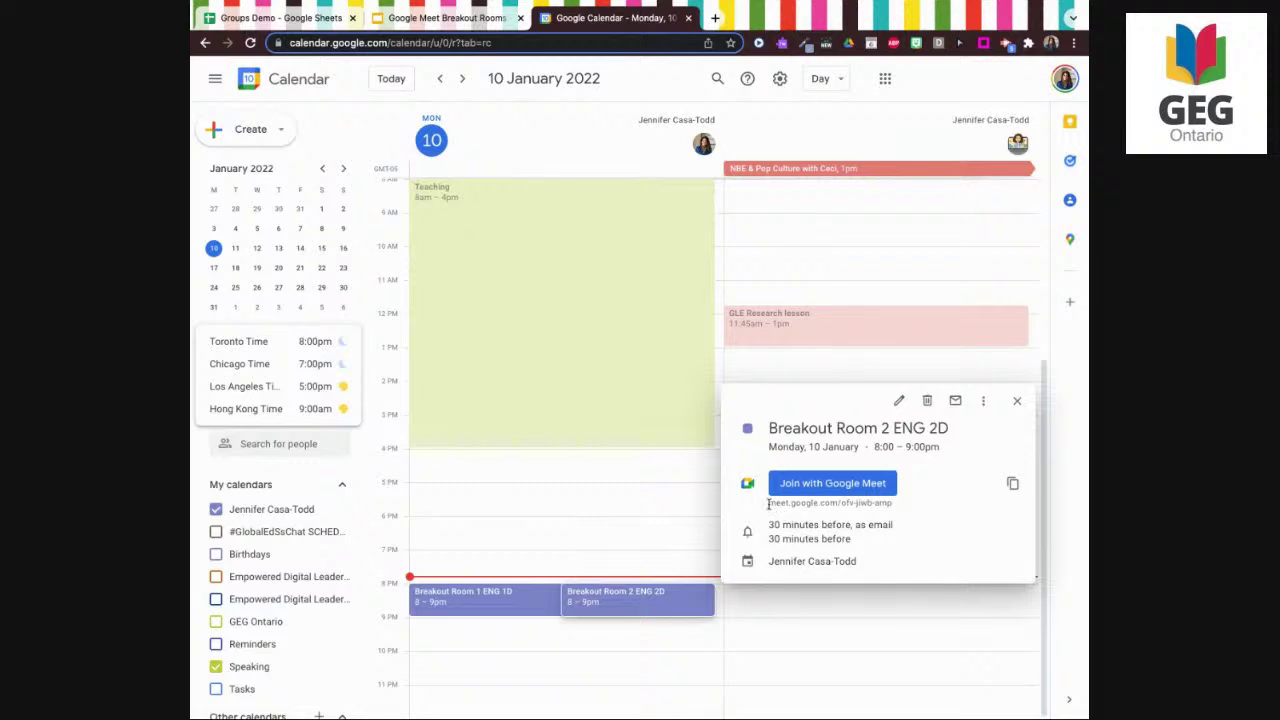
drag(768, 504, 890, 514)
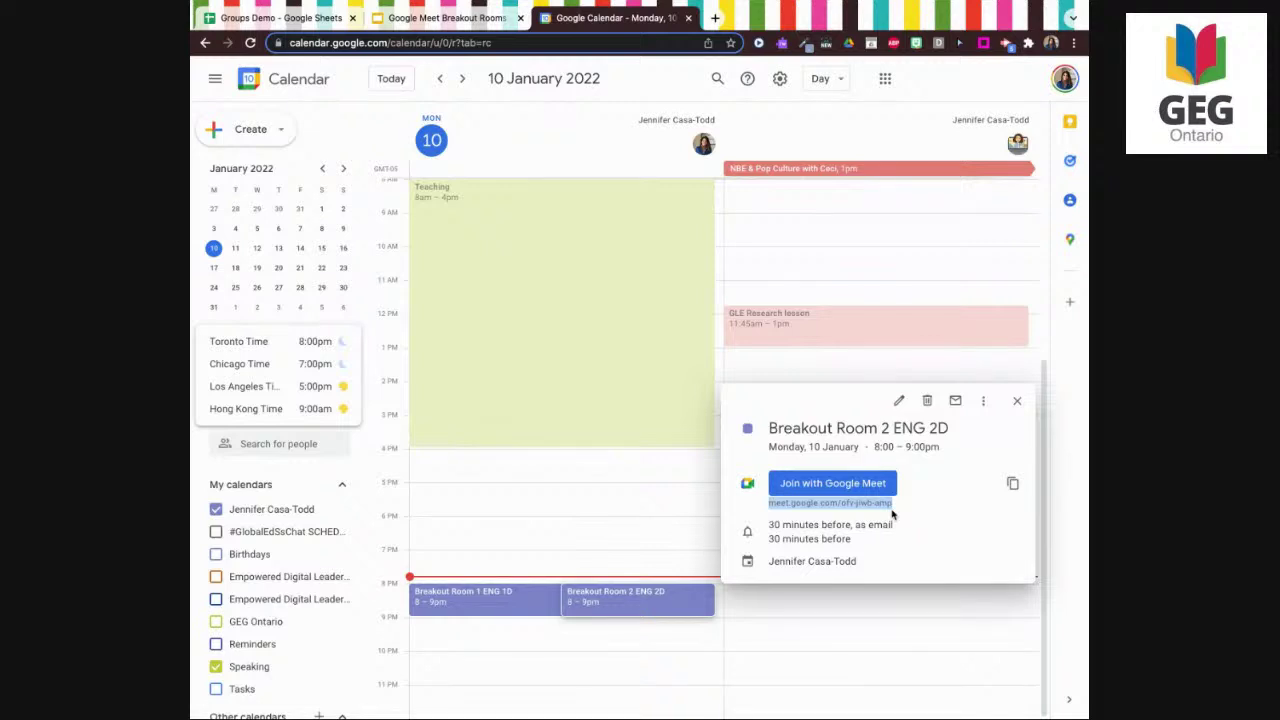
click(500, 18)
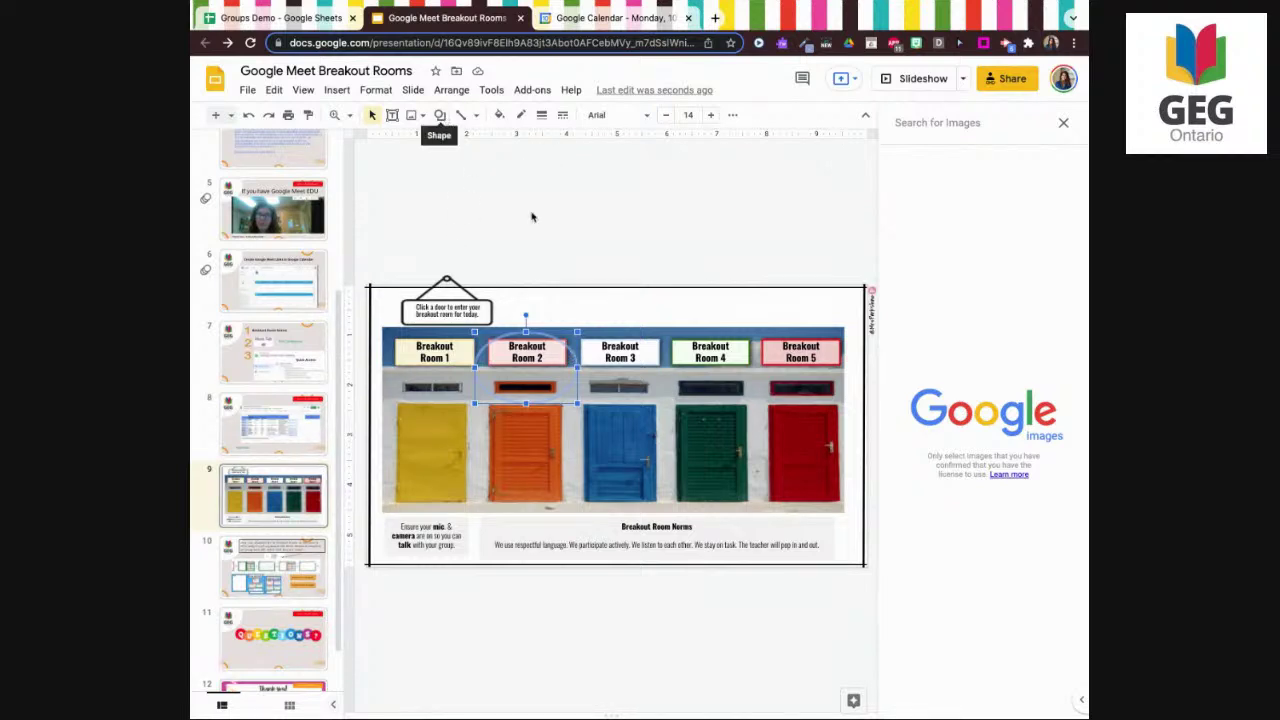
Link the Room 2 oval to the pasted Meet address, then switch to Groups Demo
click(732, 115)
click(398, 141)
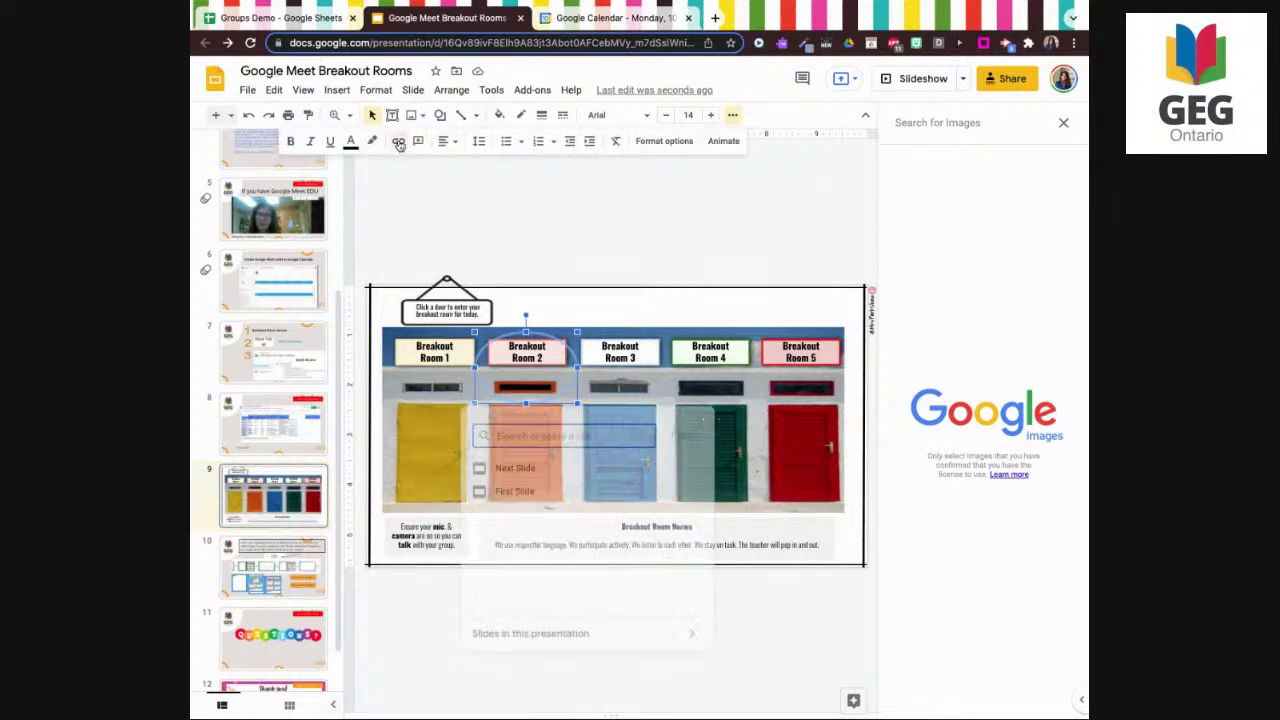
key(ctrl+v)
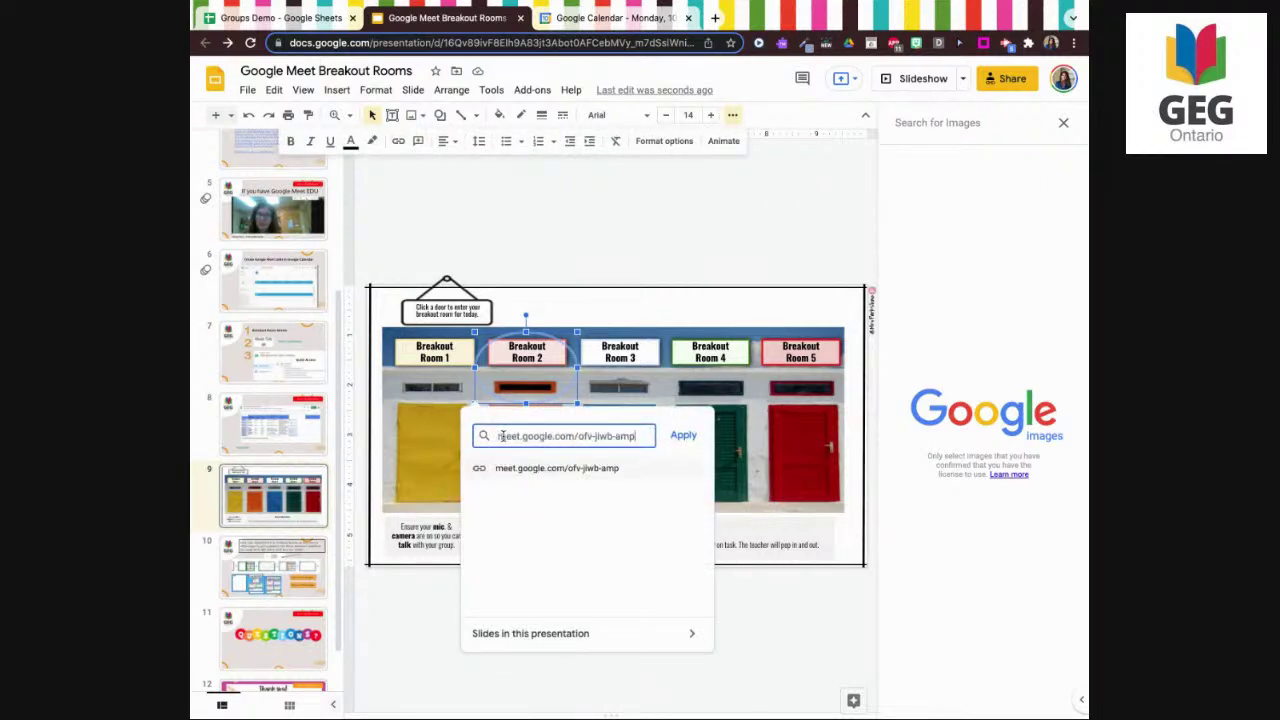
click(681, 435)
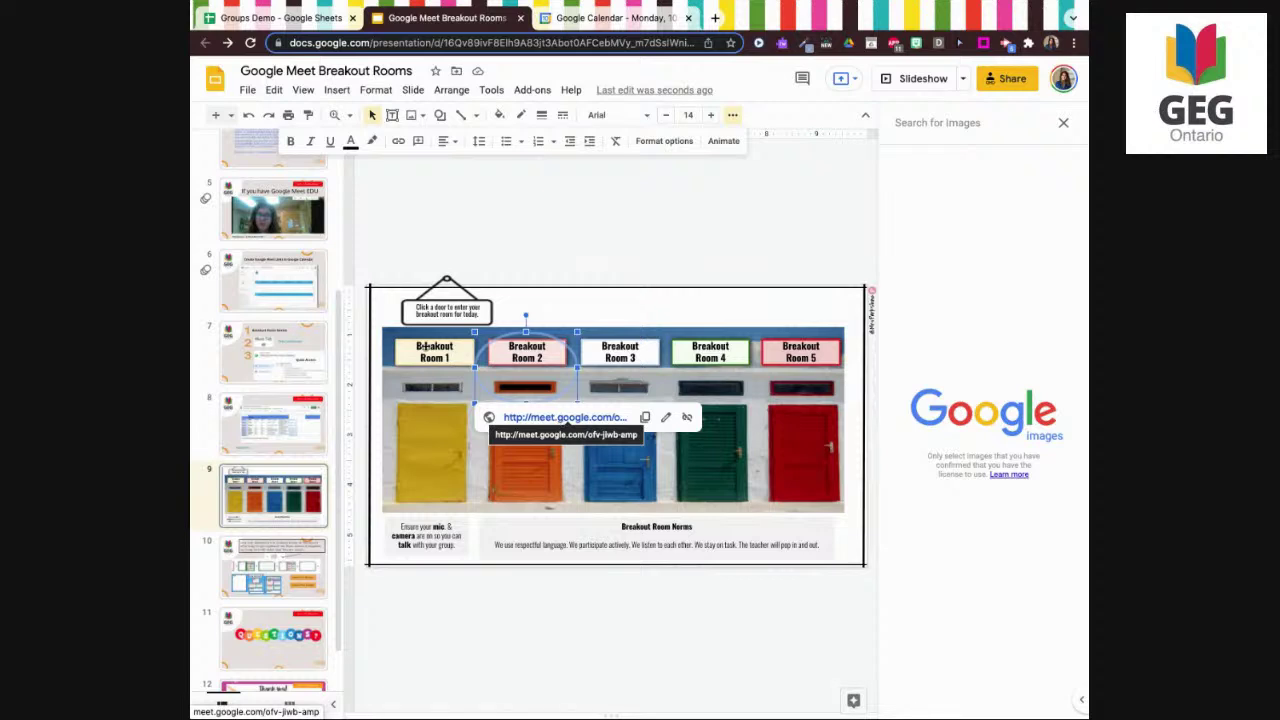
click(297, 20)
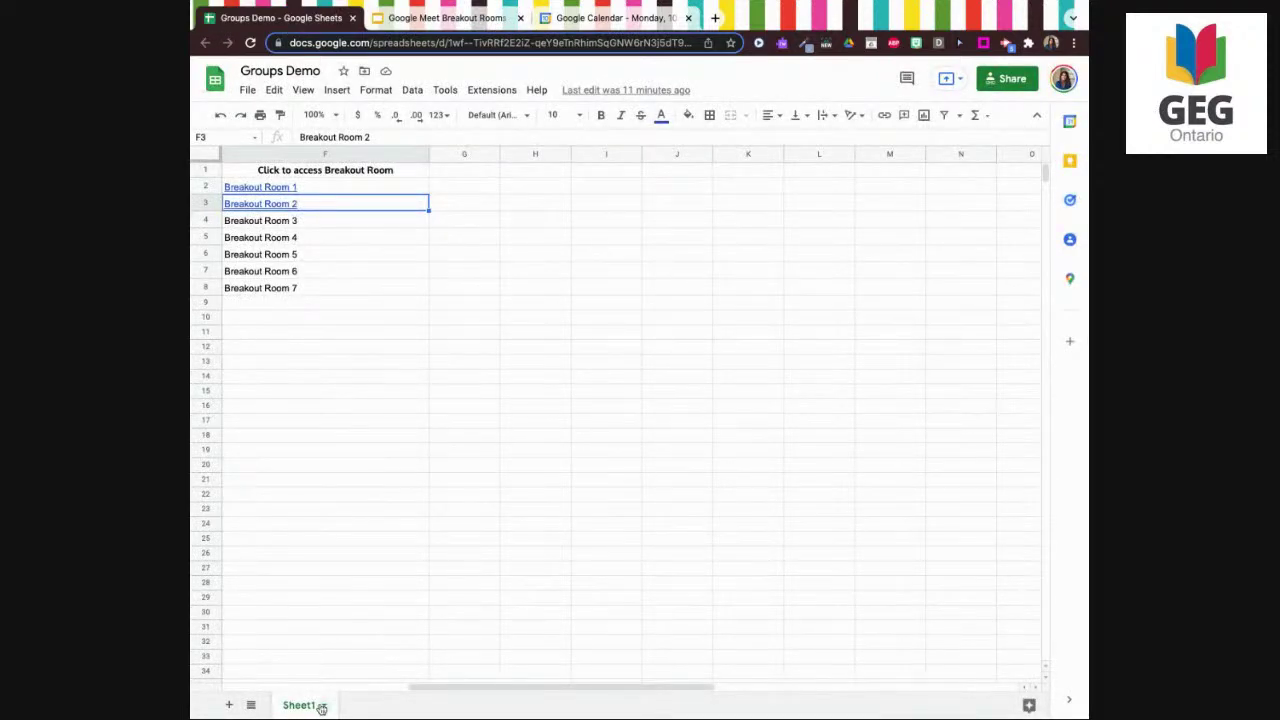
Duplicate Sheet1 and rename the original sheet to Class A
click(324, 707)
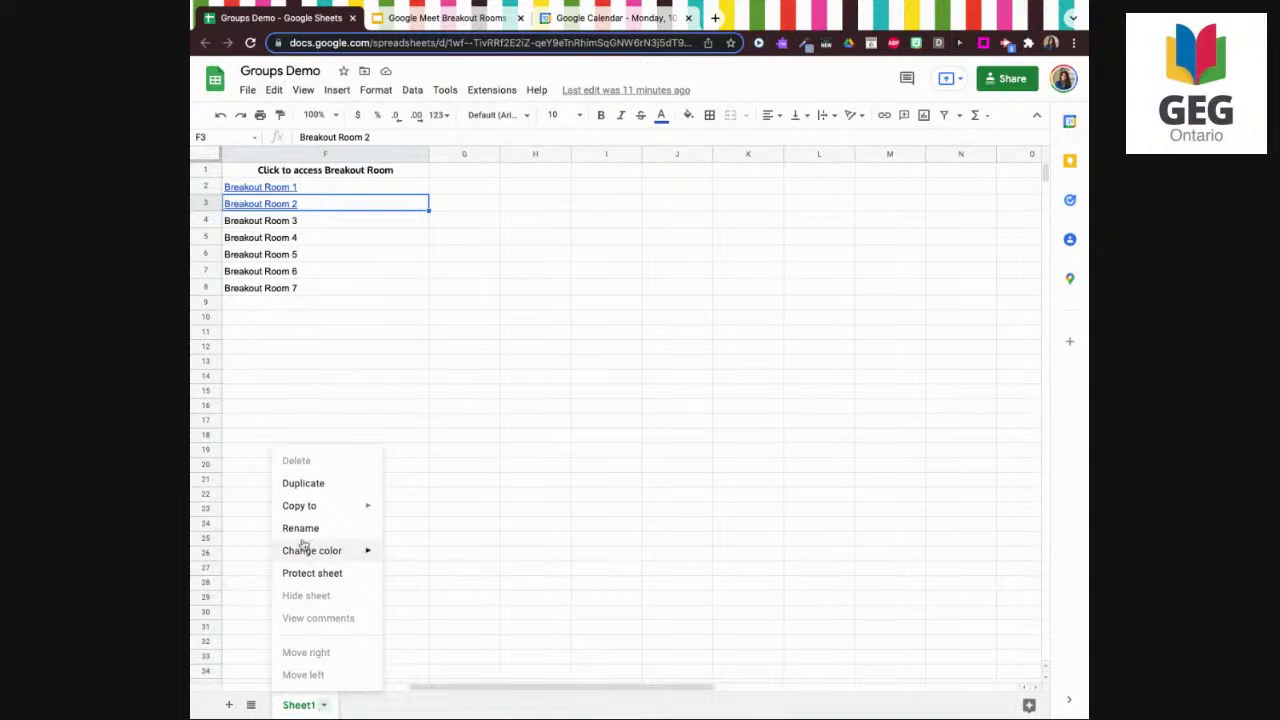
click(310, 483)
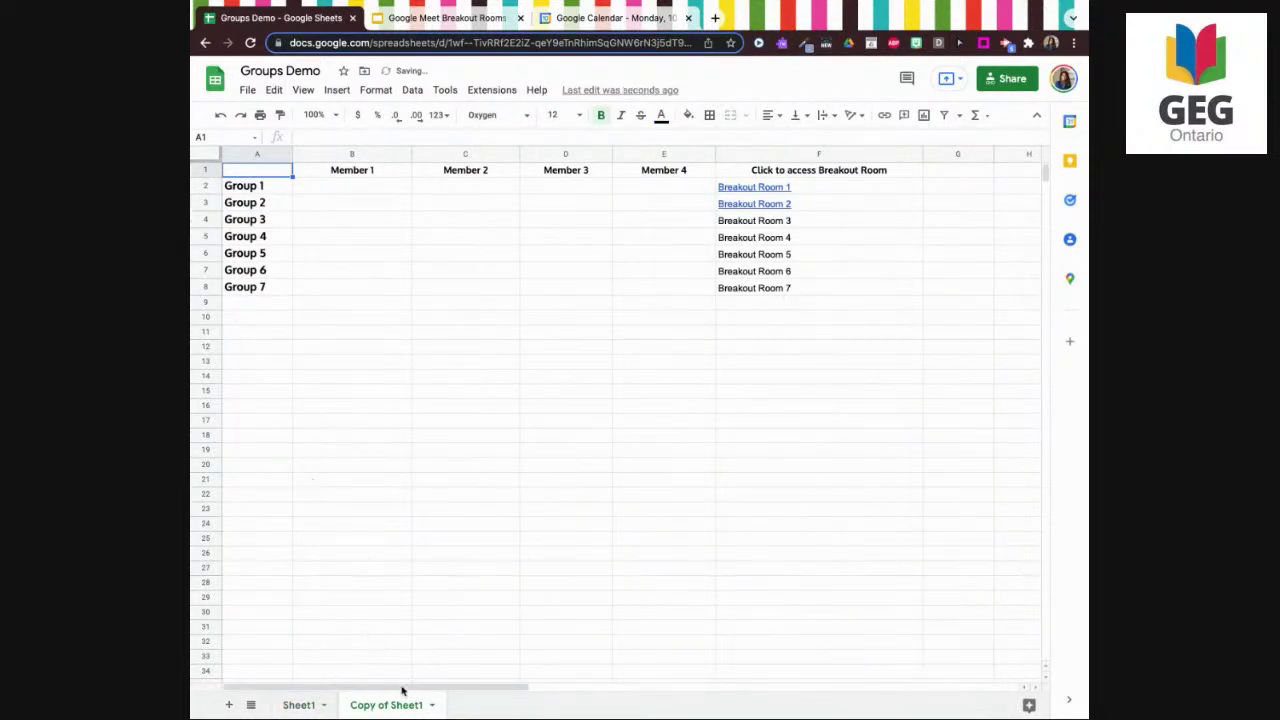
click(320, 706)
click(323, 705)
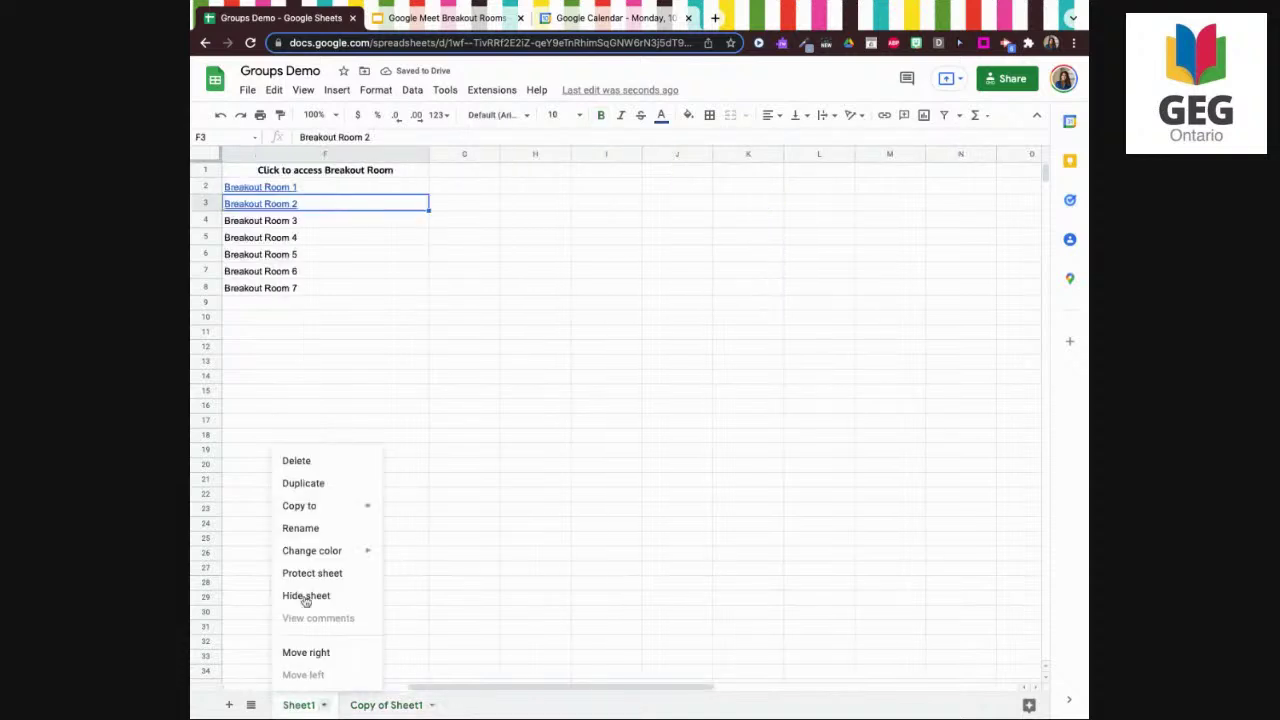
click(300, 529)
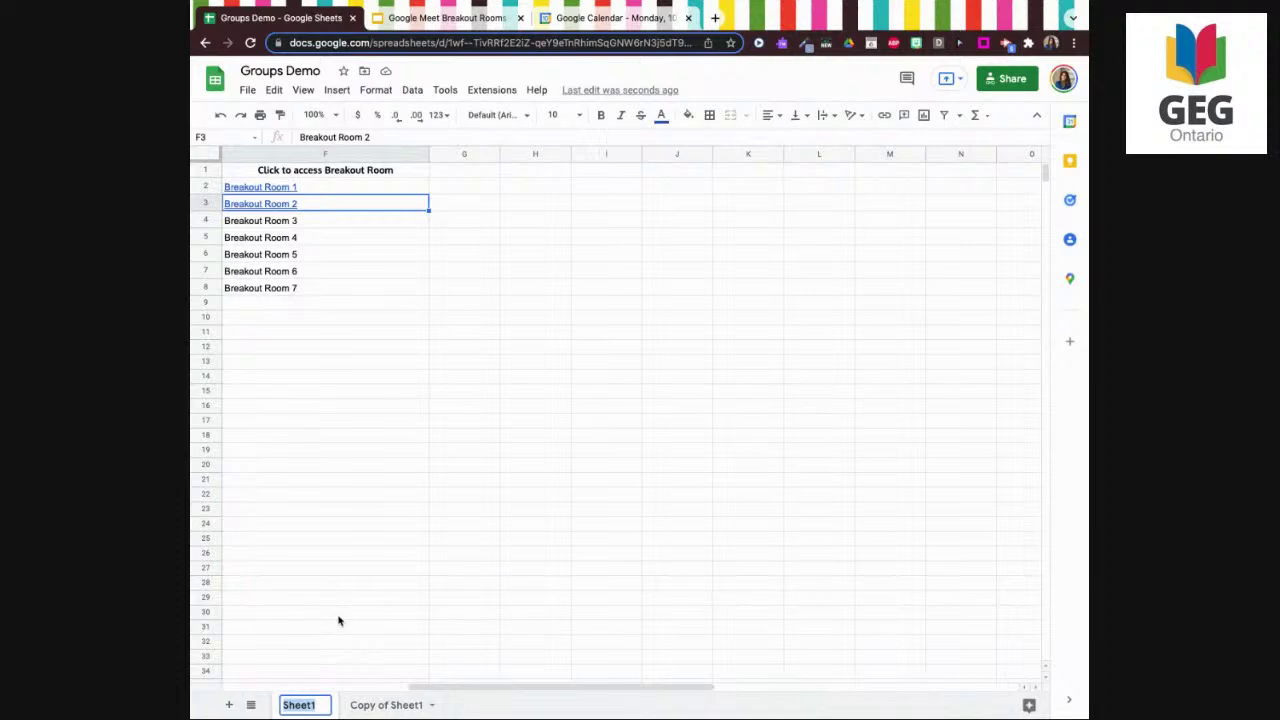
text(Class A)
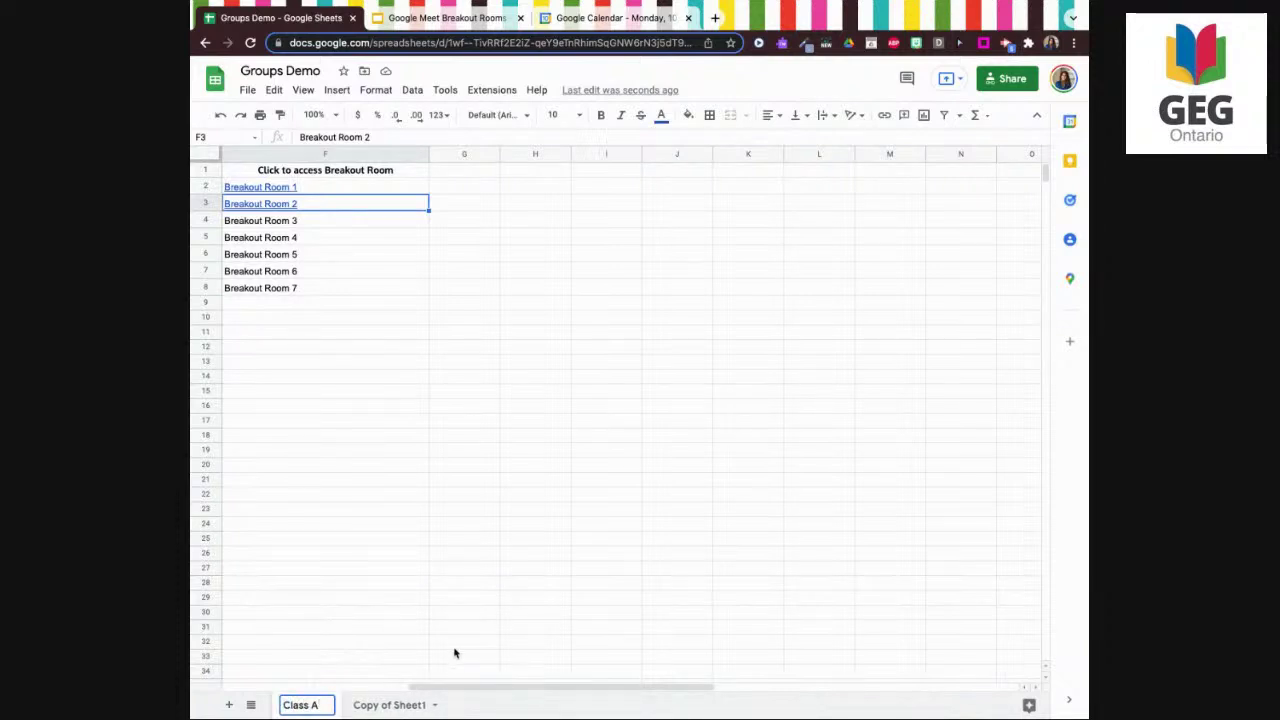
click(436, 709)
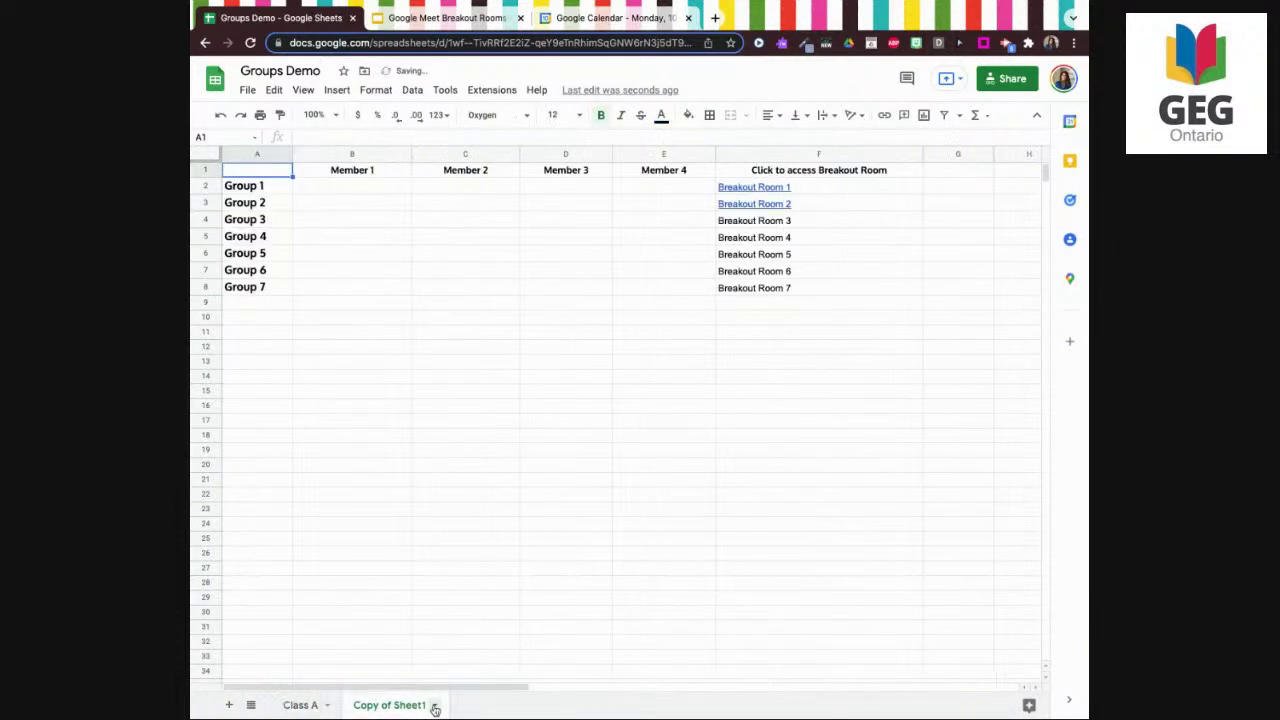
Rename Copy of Sheet1 to Class B
click(436, 709)
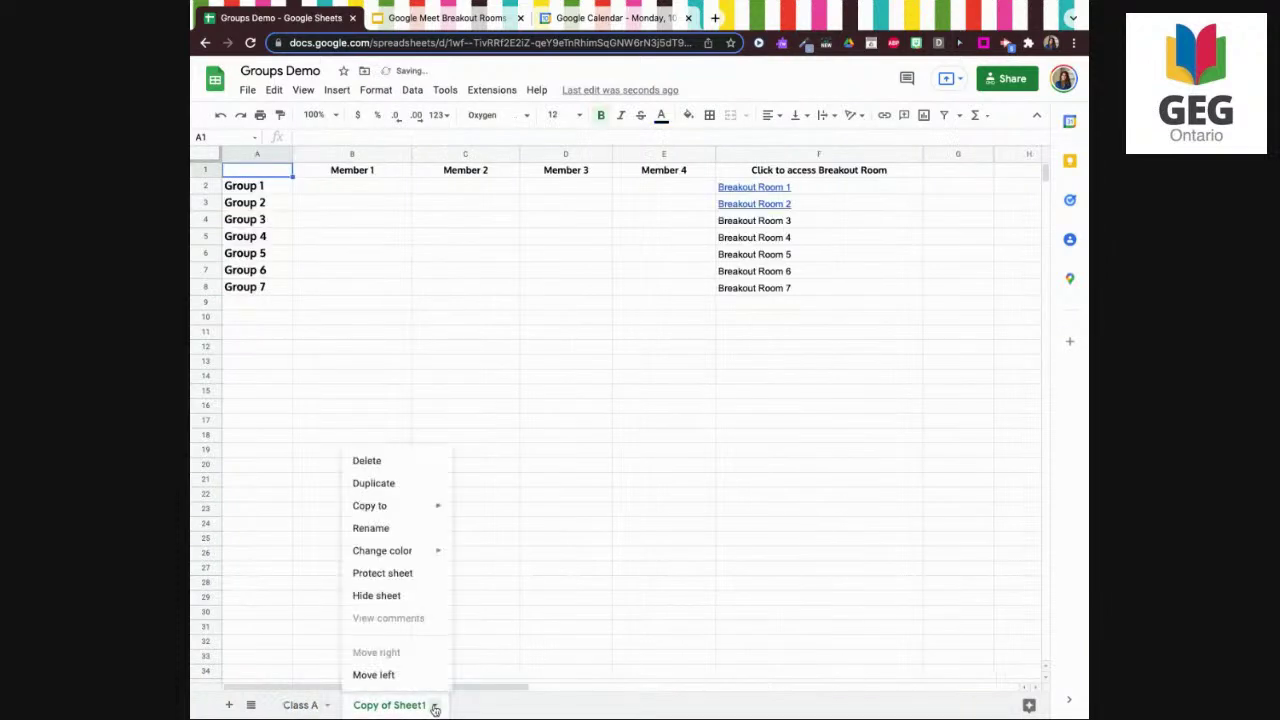
click(379, 538)
text(Class B)
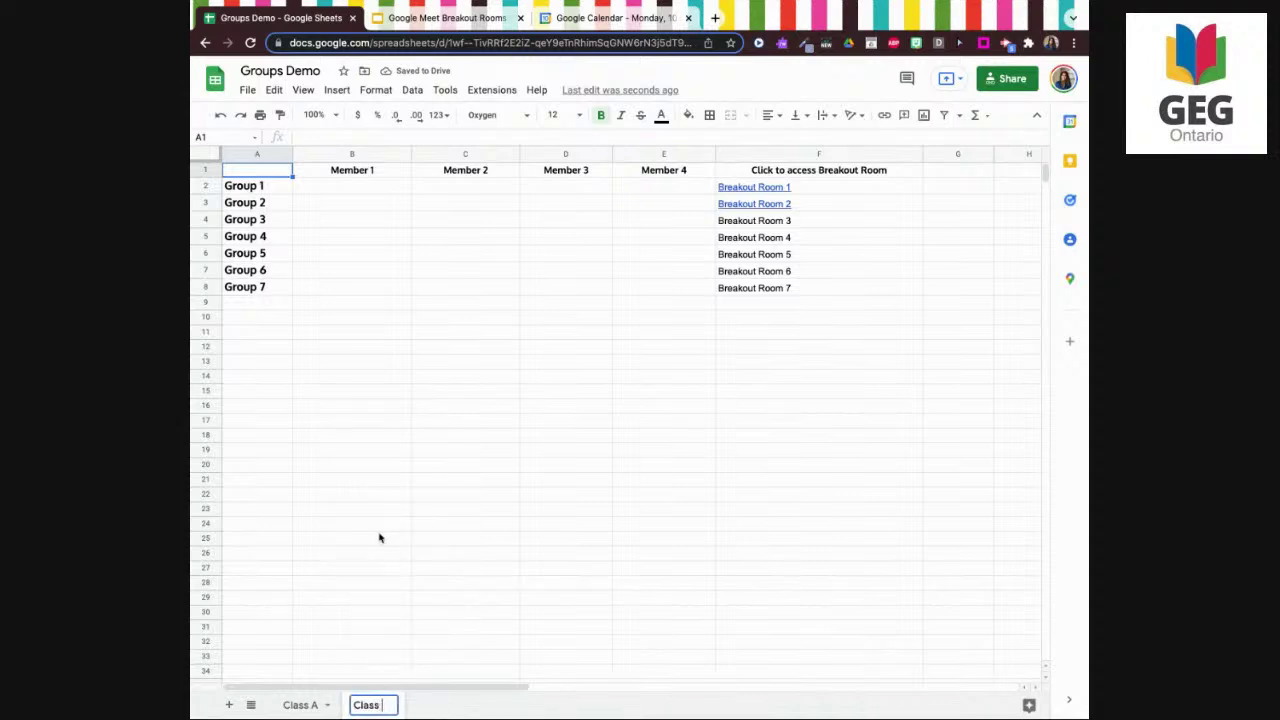
click(530, 392)
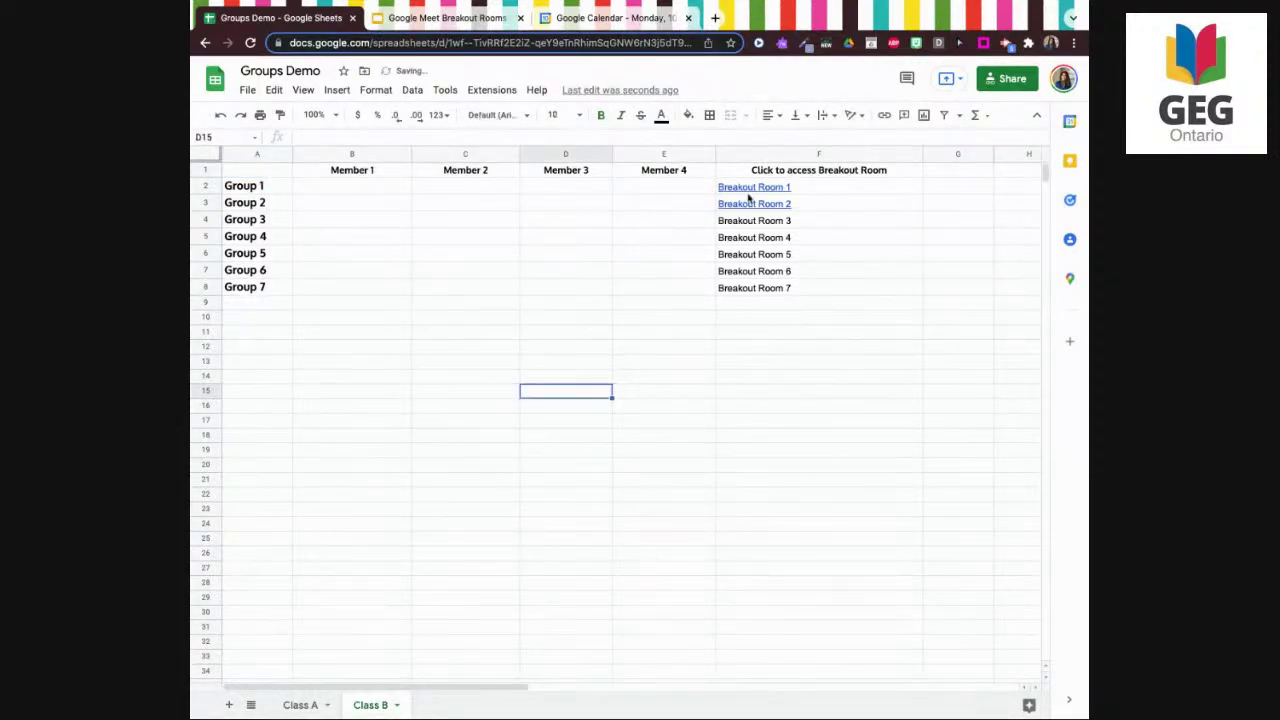
Duplicate the Class B sheet twice
mouse_move(748, 198)
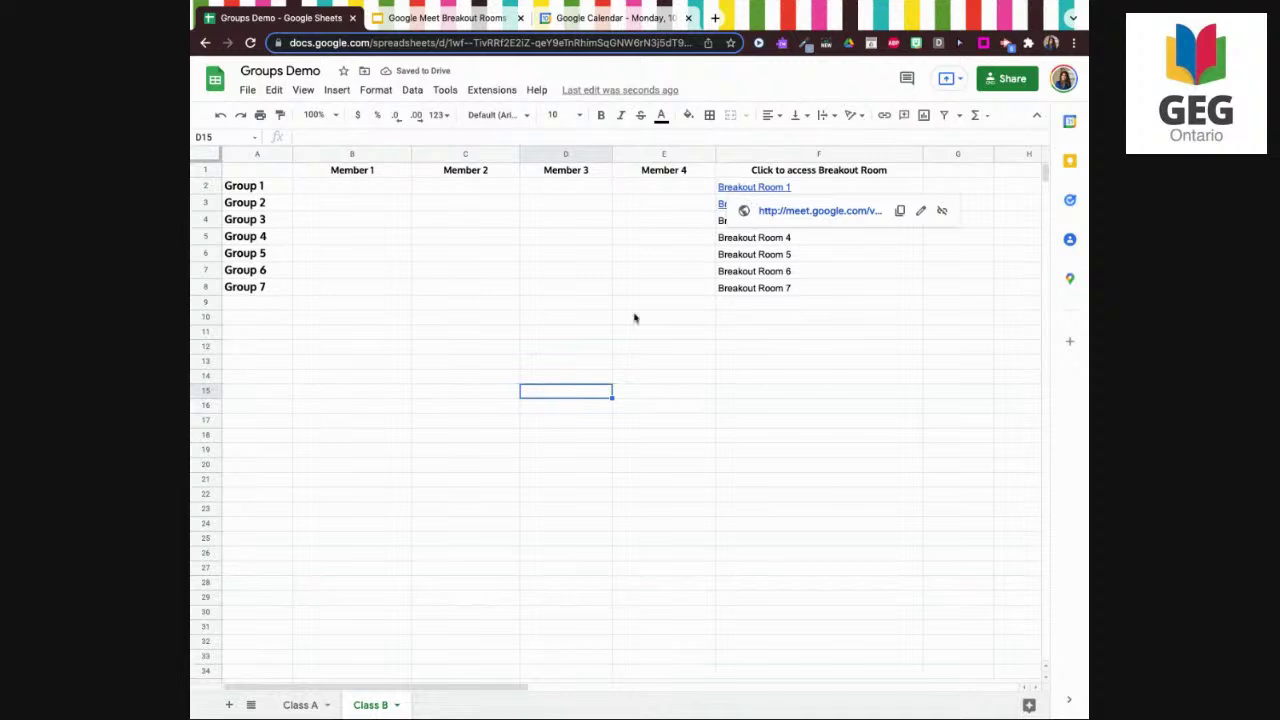
click(400, 706)
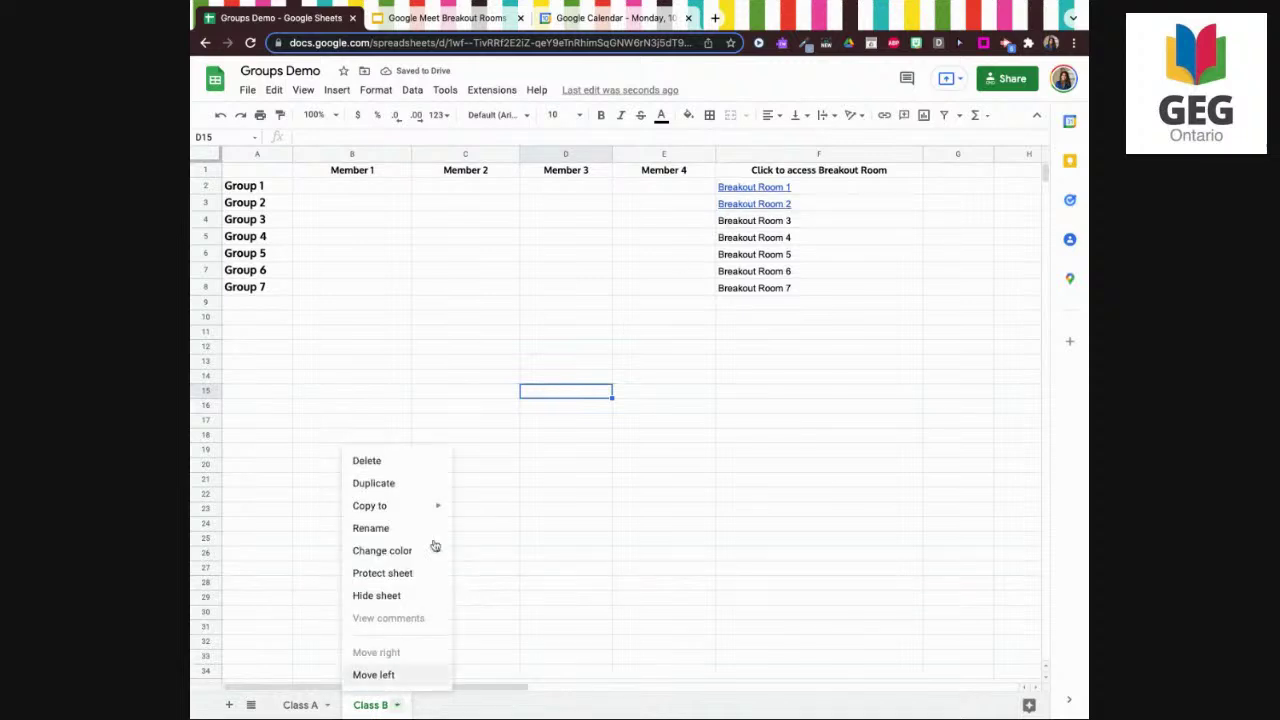
click(400, 490)
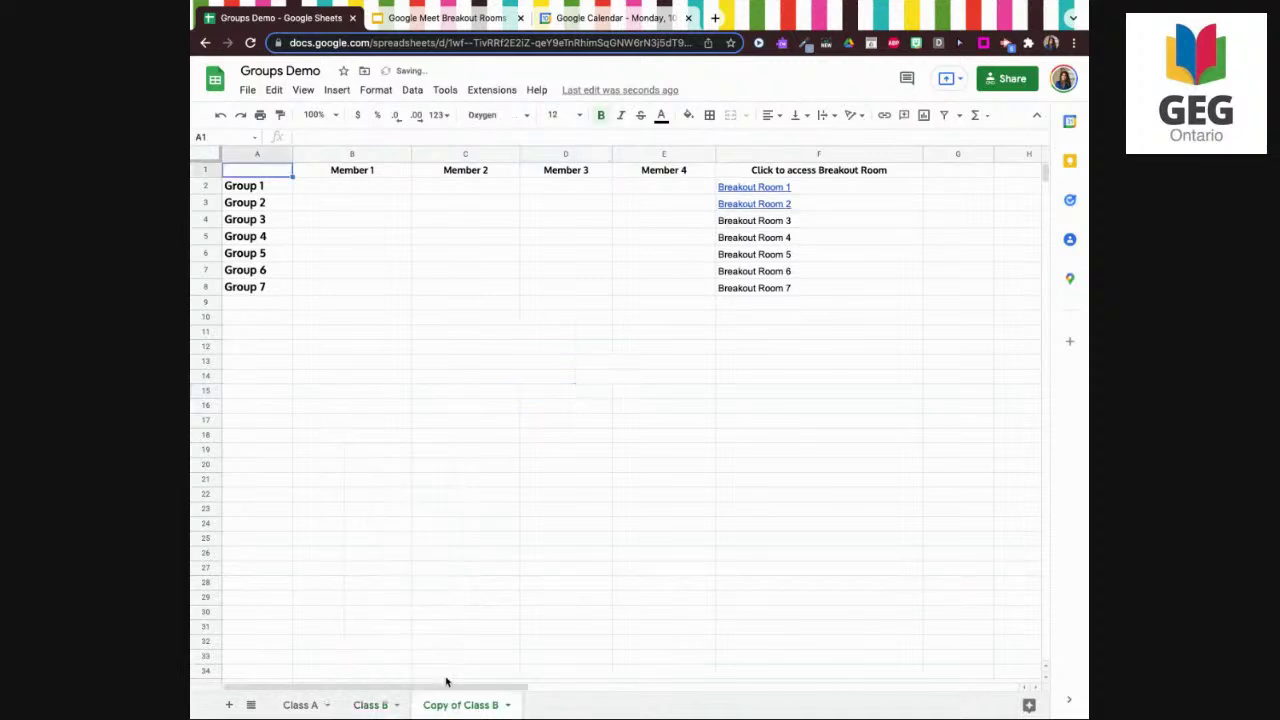
click(506, 705)
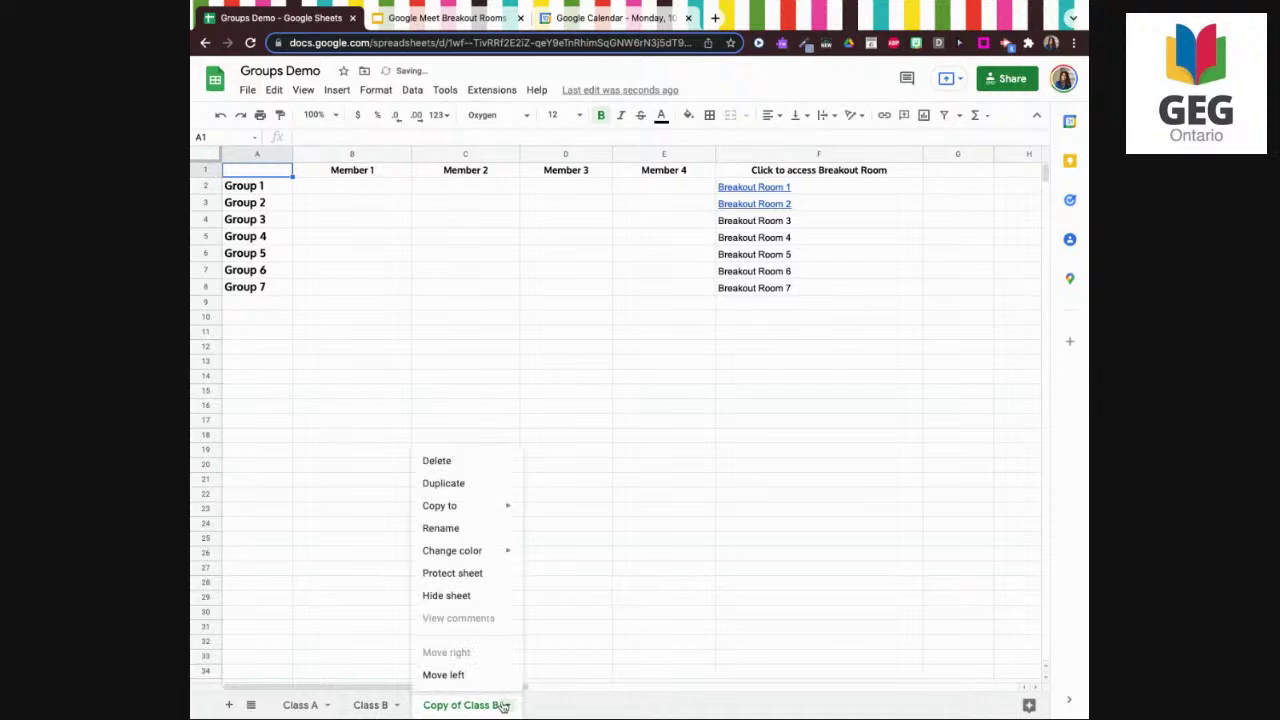
click(462, 492)
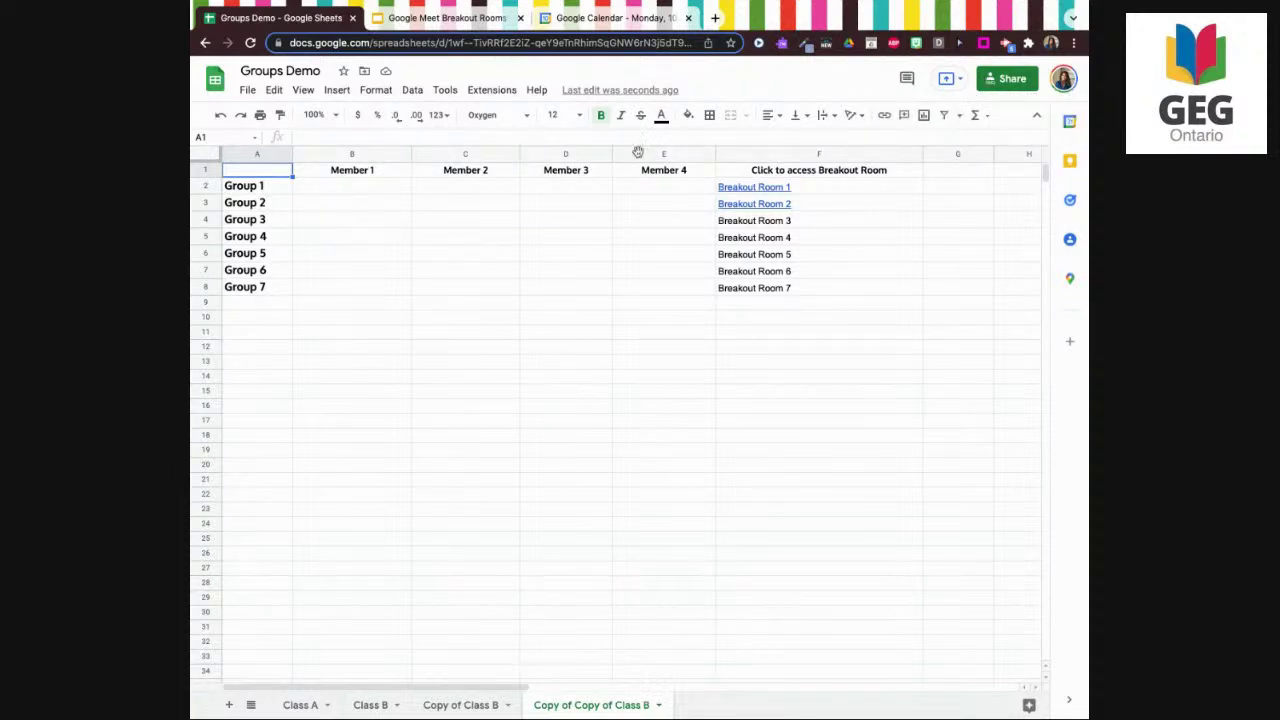
Type 'Put me in a group I want to meet new peo' in A10
click(255, 315)
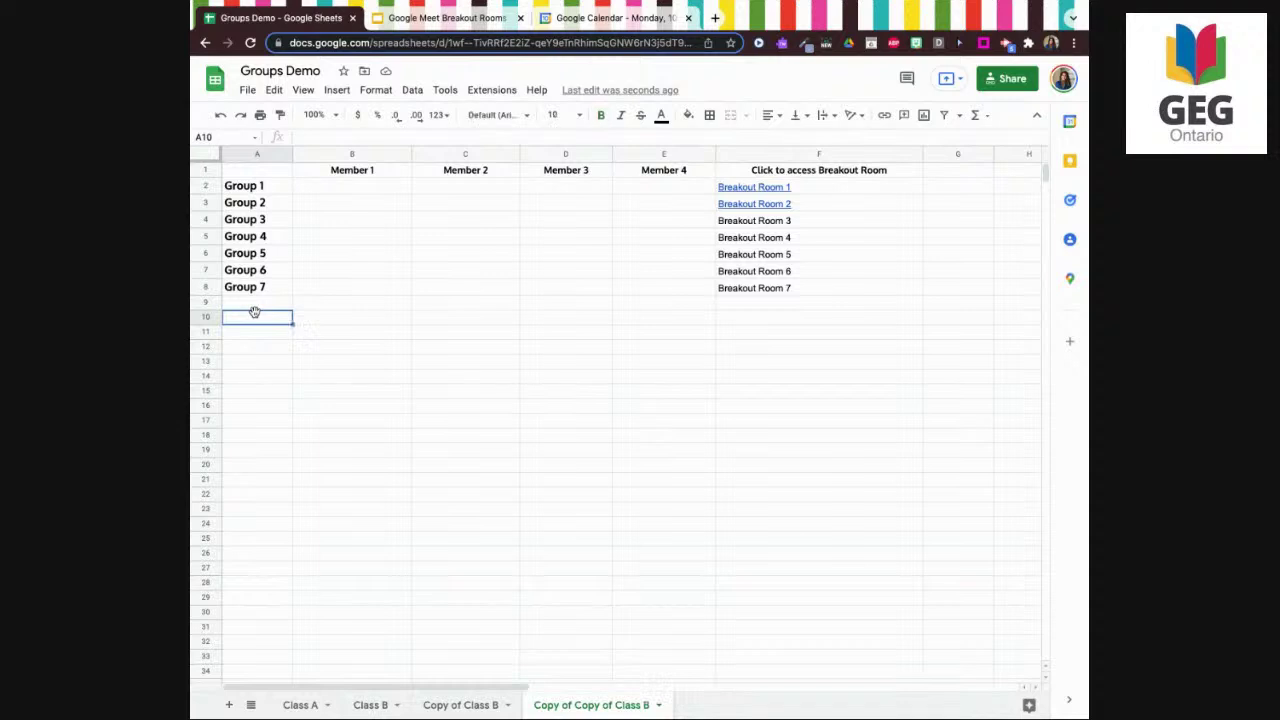
text(Put me in a group I)
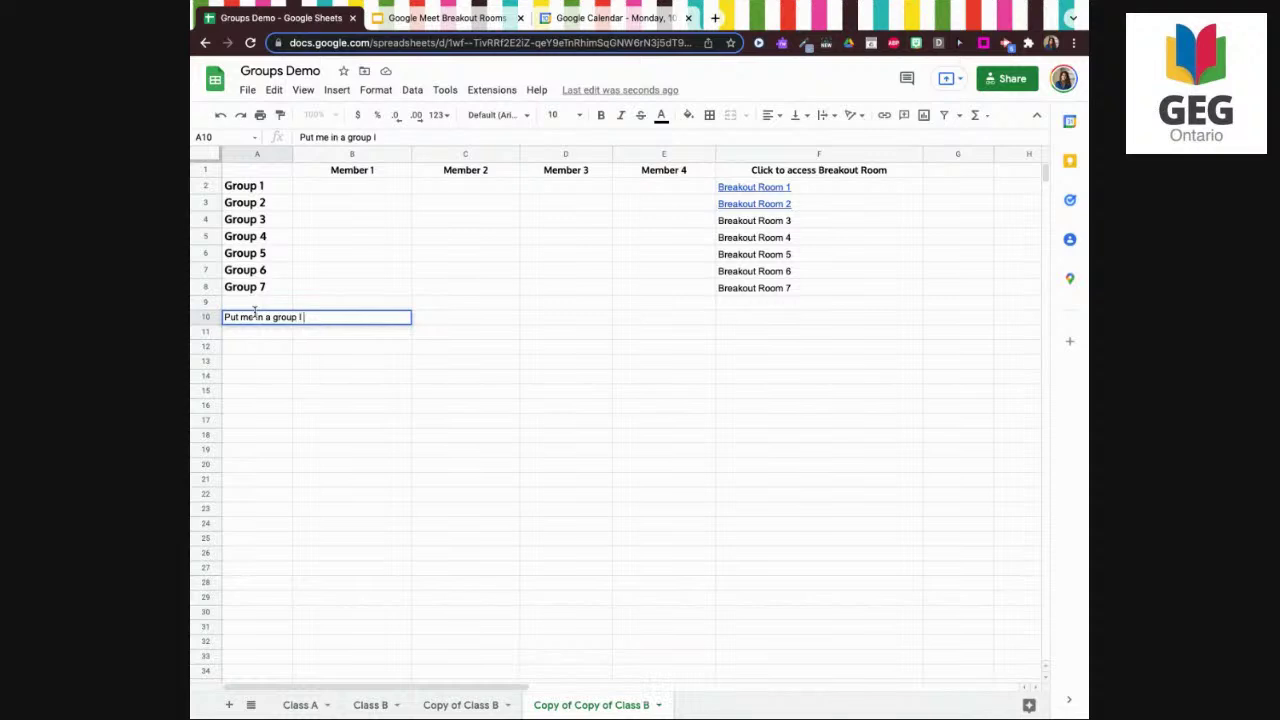
text( want to meet new people)
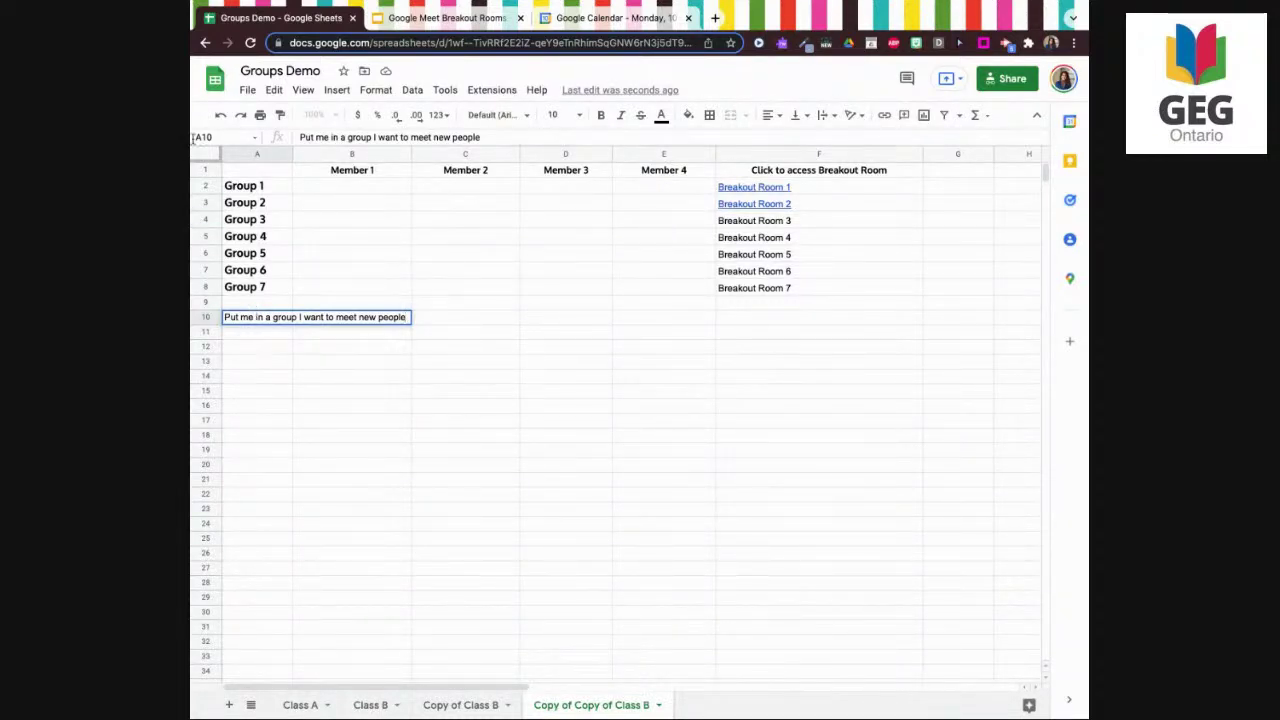
click(447, 18)
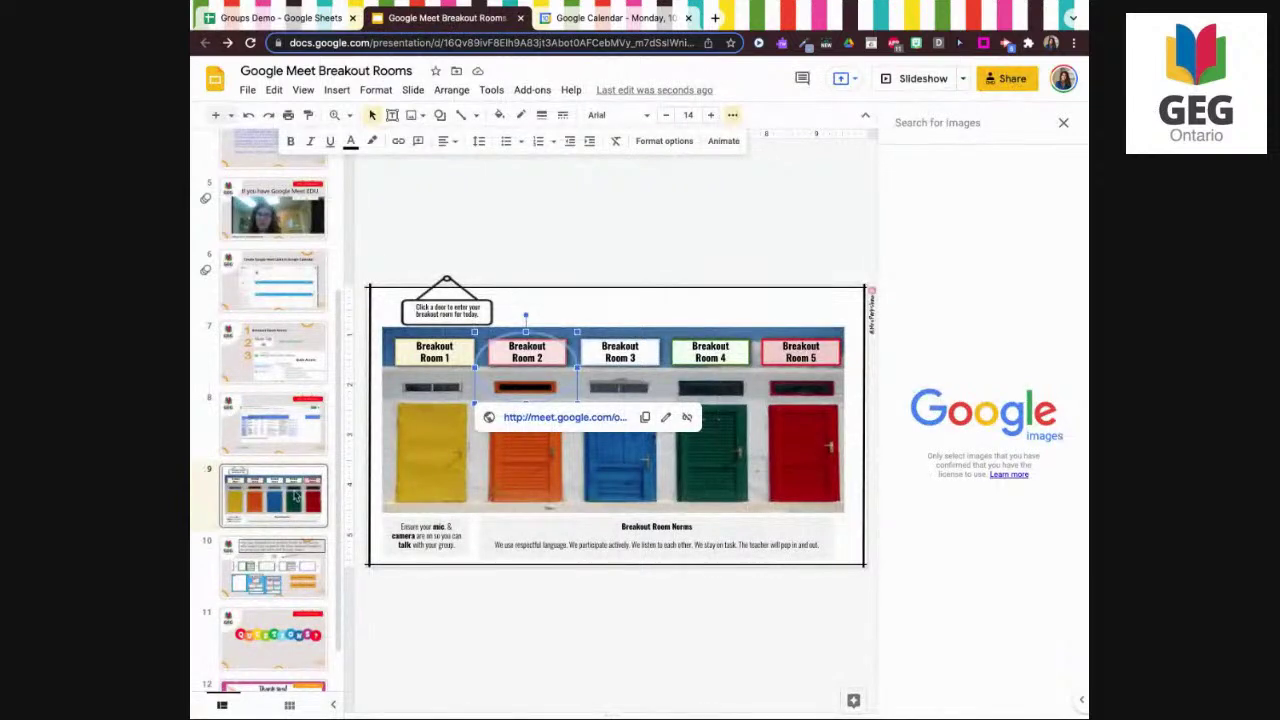
Start the slideshow from slide 10, the Jamboard group-work templates
scroll(290, 520, down, 2)
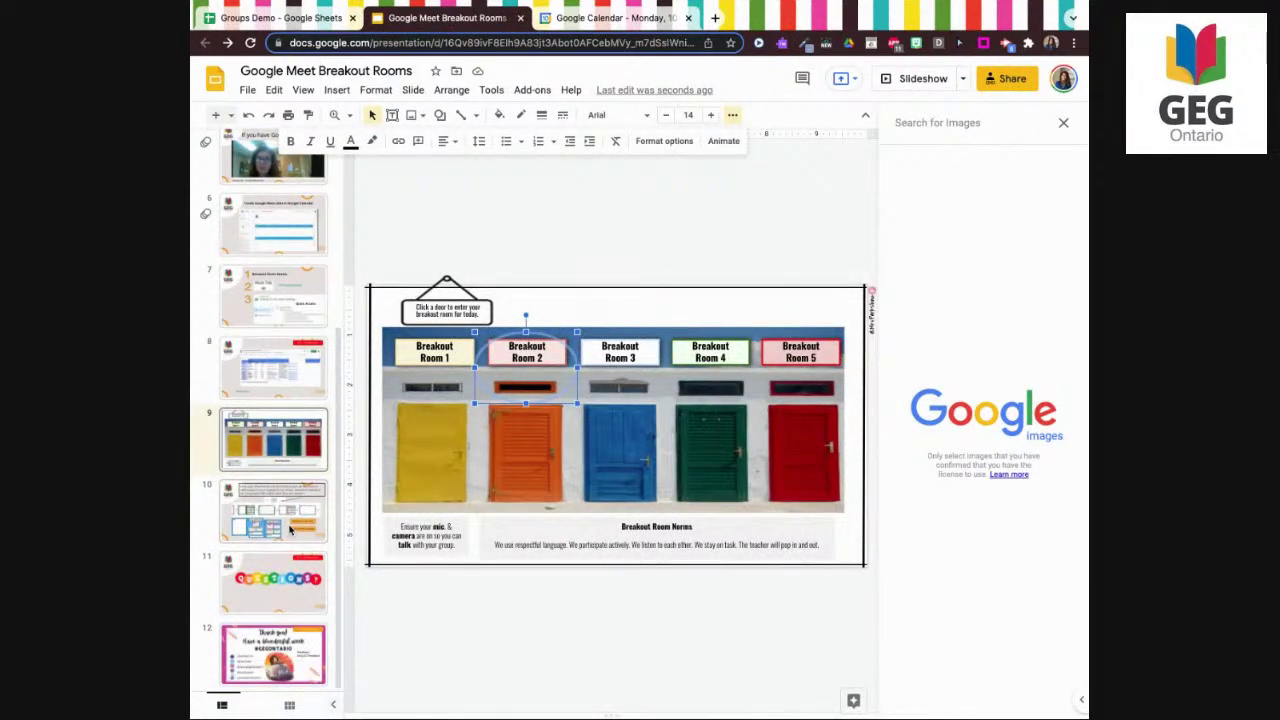
click(299, 491)
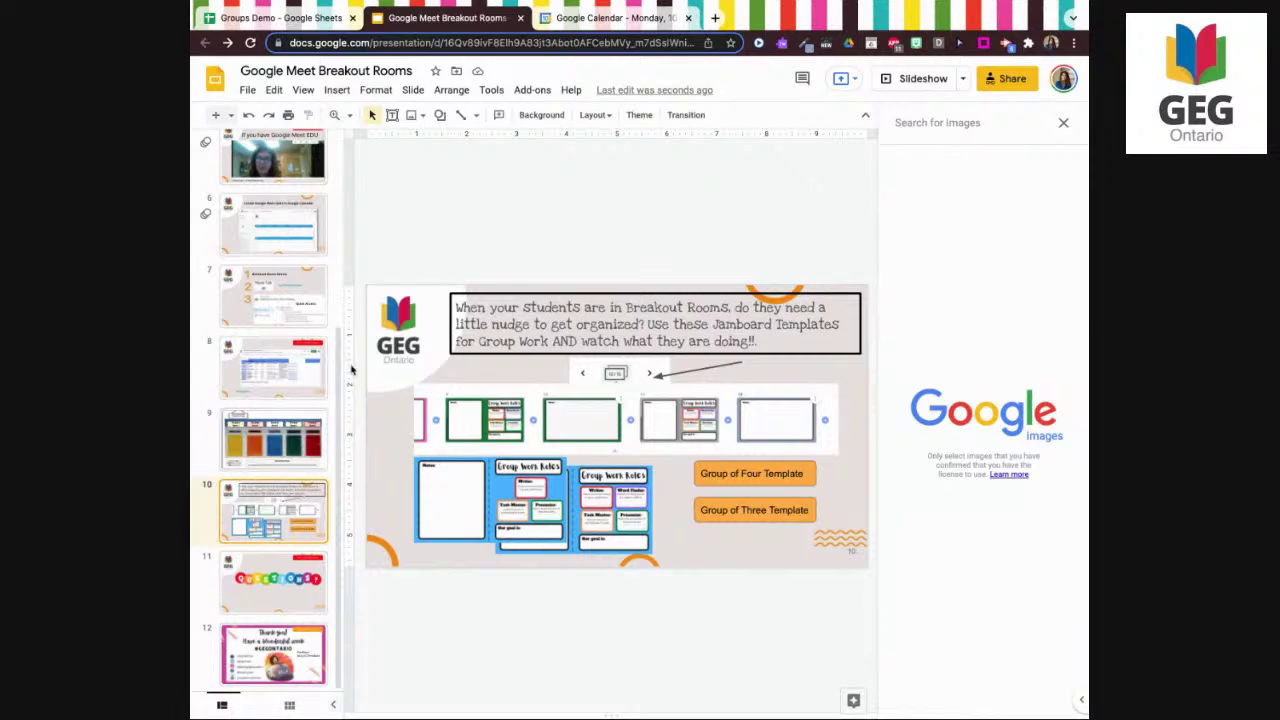
click(899, 80)
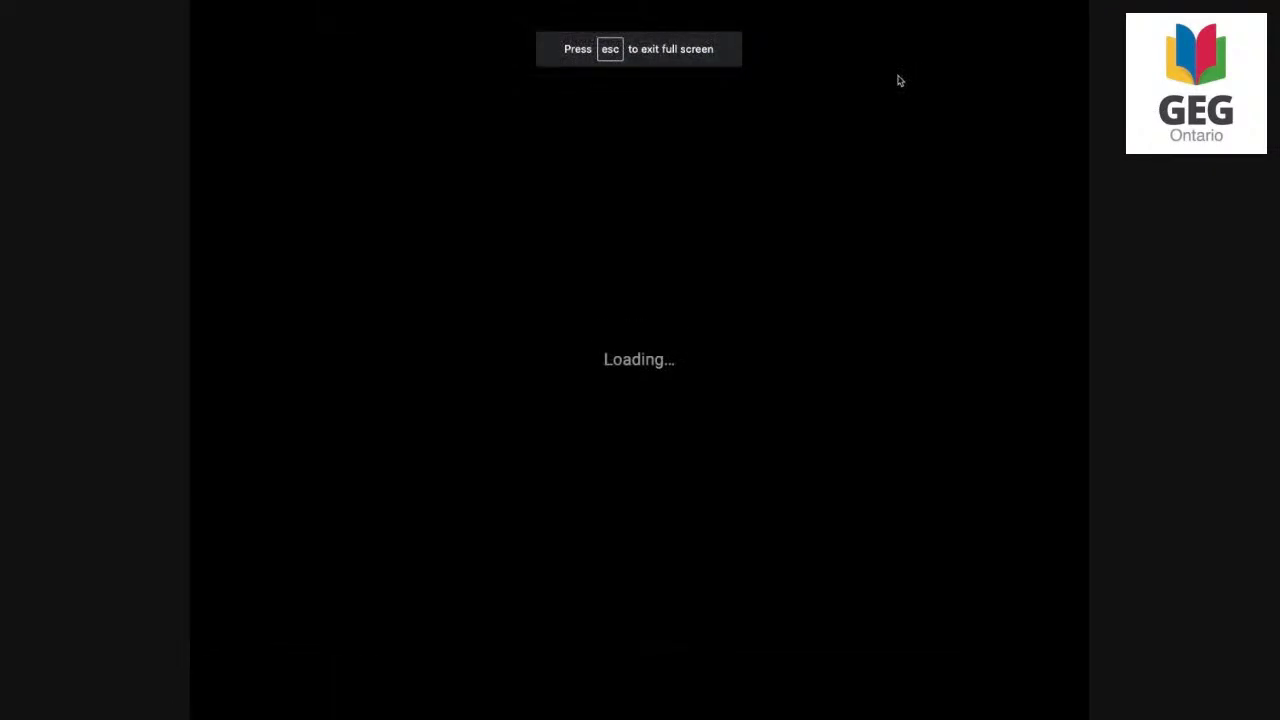